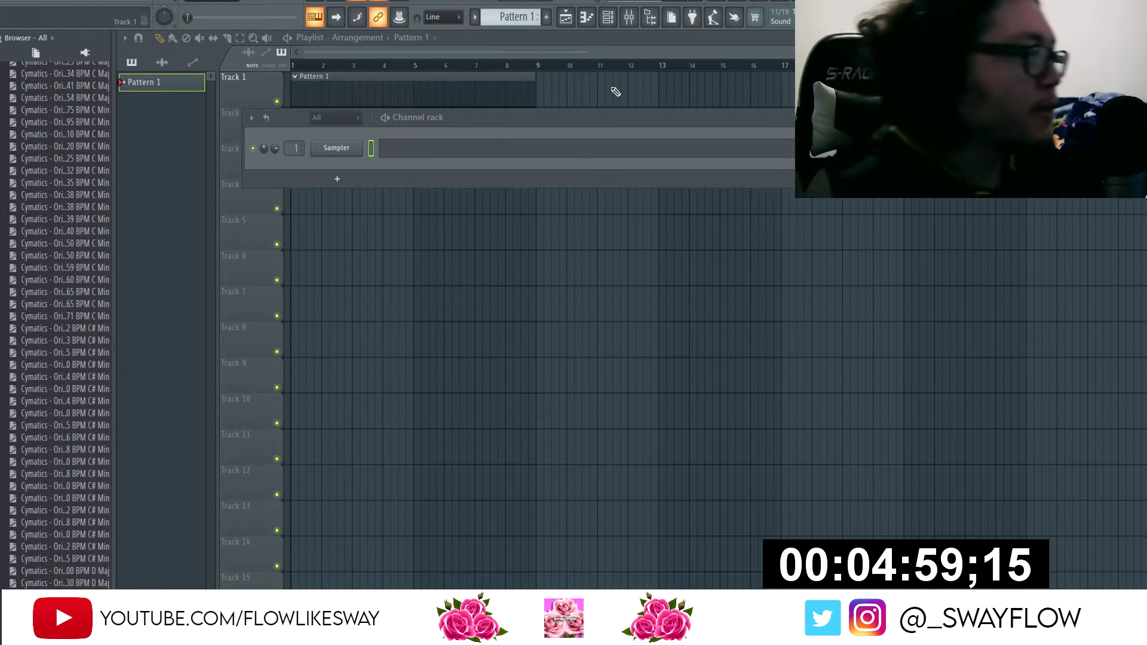
- Replace the Sampler channel with Cymatics Keys and load its factory preset Lofi - City Nights
right_click(350, 157)
mouse_move(396, 257)
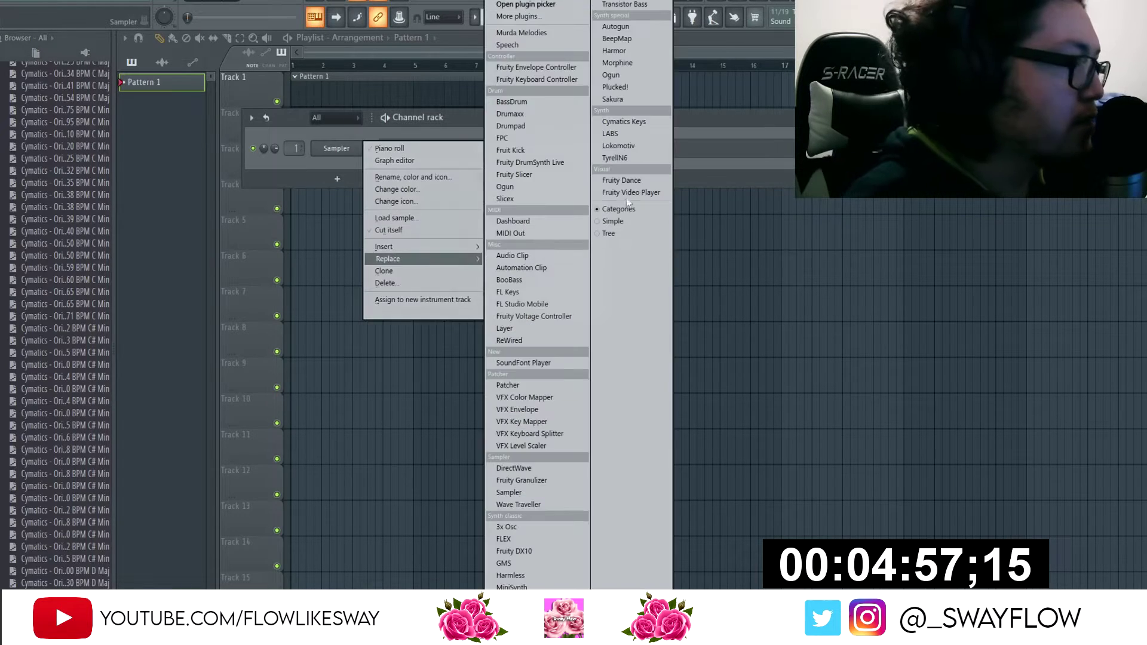
left_click(620, 121)
left_click(687, 367)
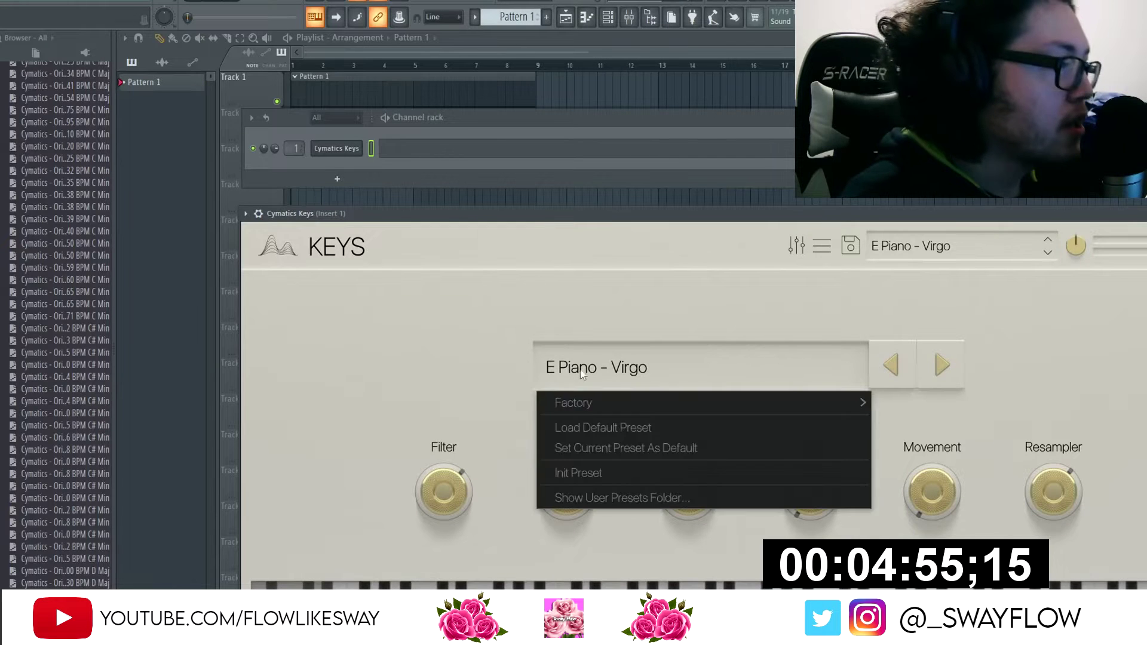
mouse_move(835, 411)
left_click(954, 486)
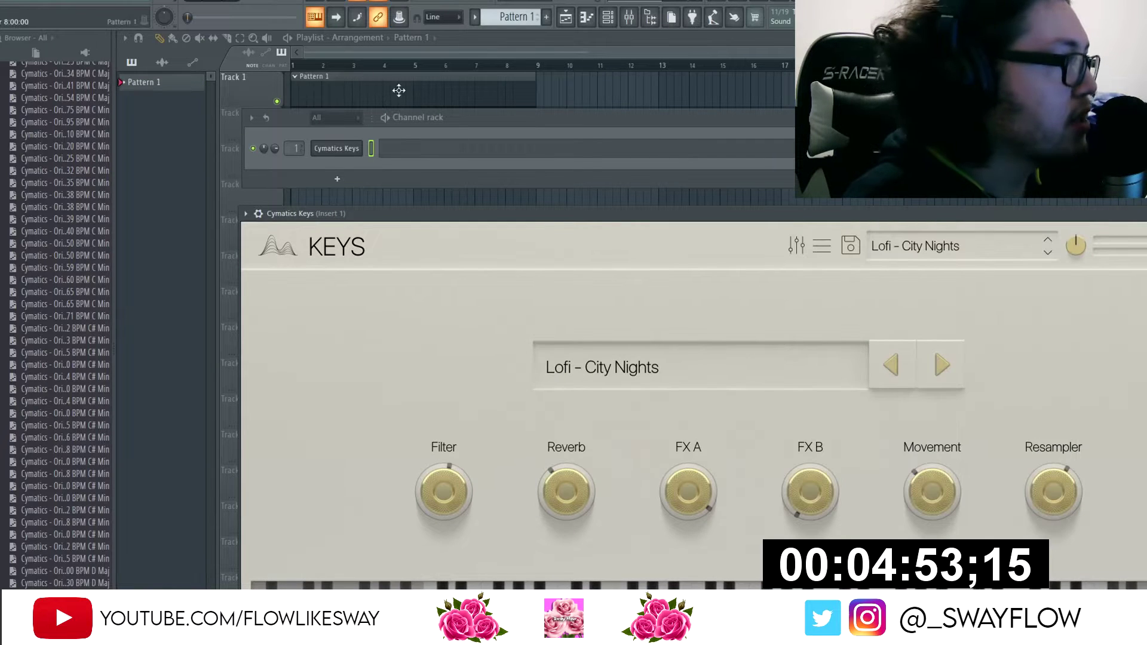
- In the piano roll for Cymatics Keys, draw a C5 note at bar 1 and a D#5 note one beat after it
key("Escape")
left_click(431, 156)
left_click_drag(240, 246, 71, 221)
left_click_drag(194, 220, 214, 364)
left_click(271, 364)
right_click(270, 362)
left_click(207, 327)
key("space")
left_click_drag(228, 327, 207, 327)
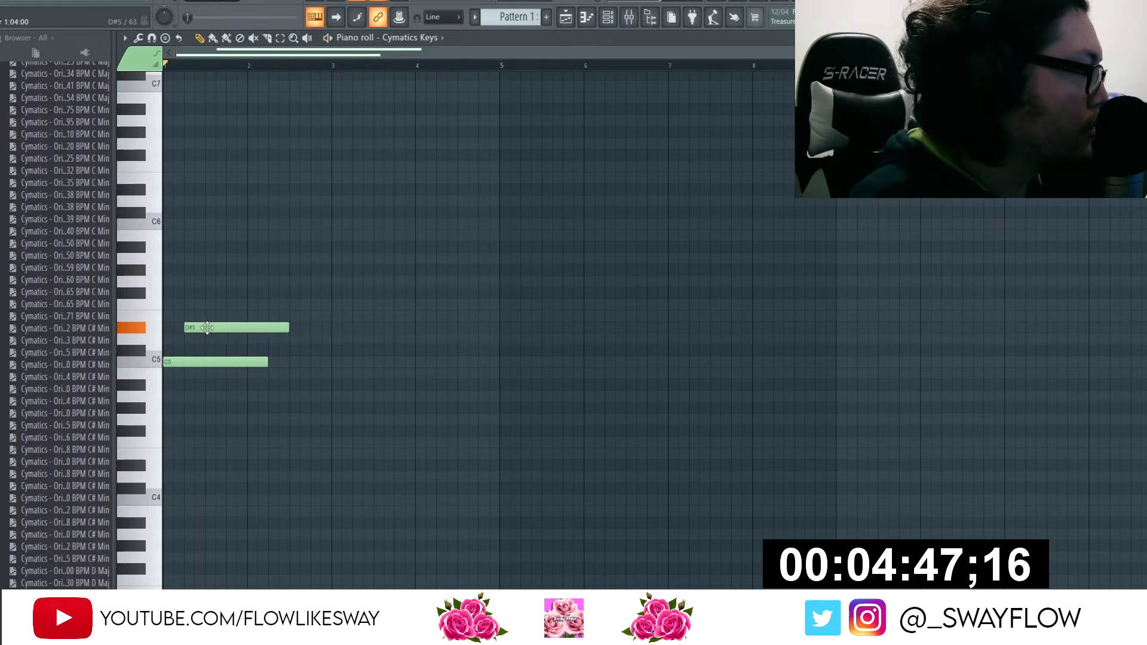
- Select both notes and apply legato so that the C5 ends where the D#5 starts
key("ctrl+a")
key("ctrl+n")
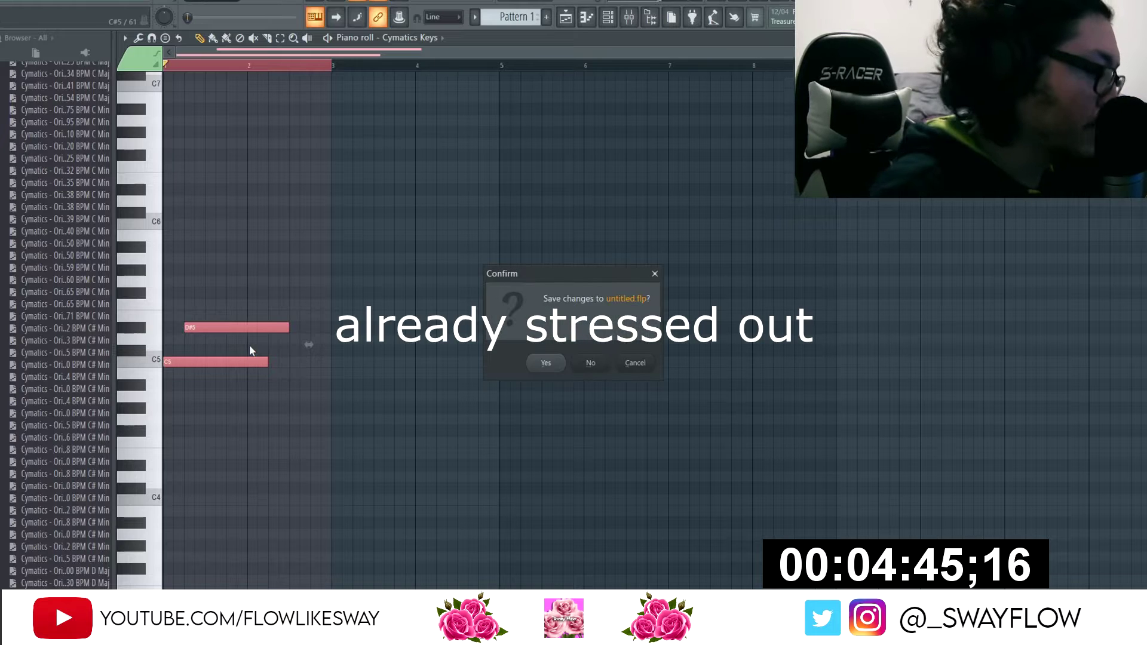
left_click(655, 274)
key("ctrl+l")
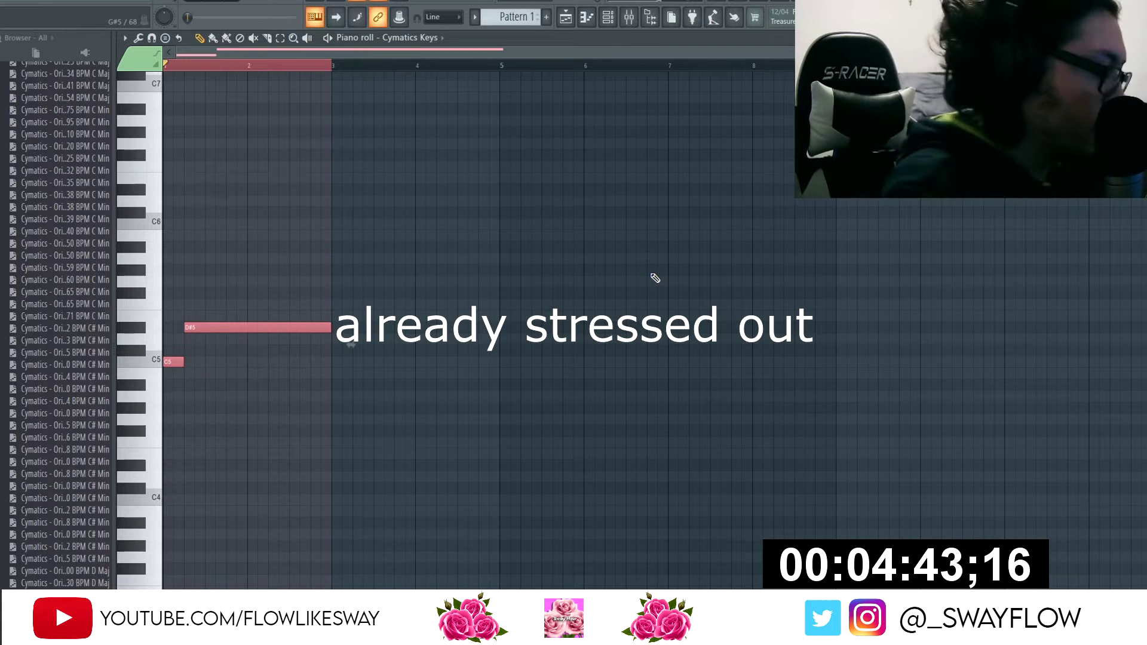
- Complete the one-bar phrase C5, D#5, G#5, G5 with one-beat notes and duplicate it to fill four bars
key("ctrl+d")
left_click_drag(333, 325, 204, 325)
key("space")
key("space")
left_click(208, 271)
key("ctrl+a")
key("ctrl+b")
key("ctrl+a")
key("ctrl+b")
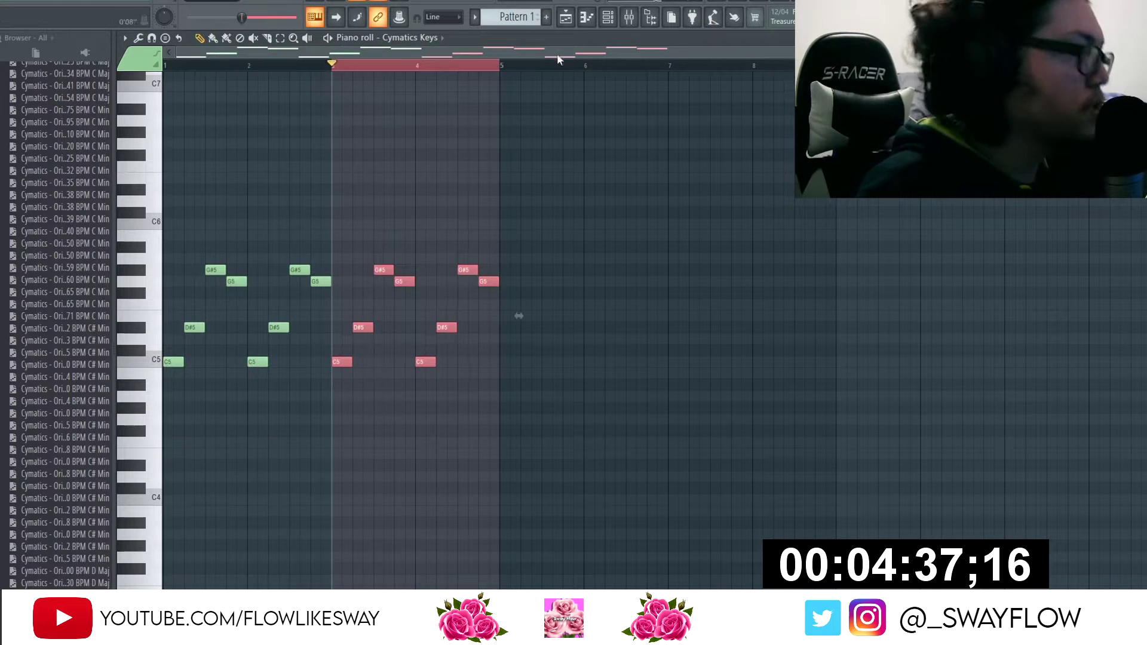
- Trim the Pattern 1 clip on Track 1 to four bars and place a second copy at bar 5
key("F5")
key("space")
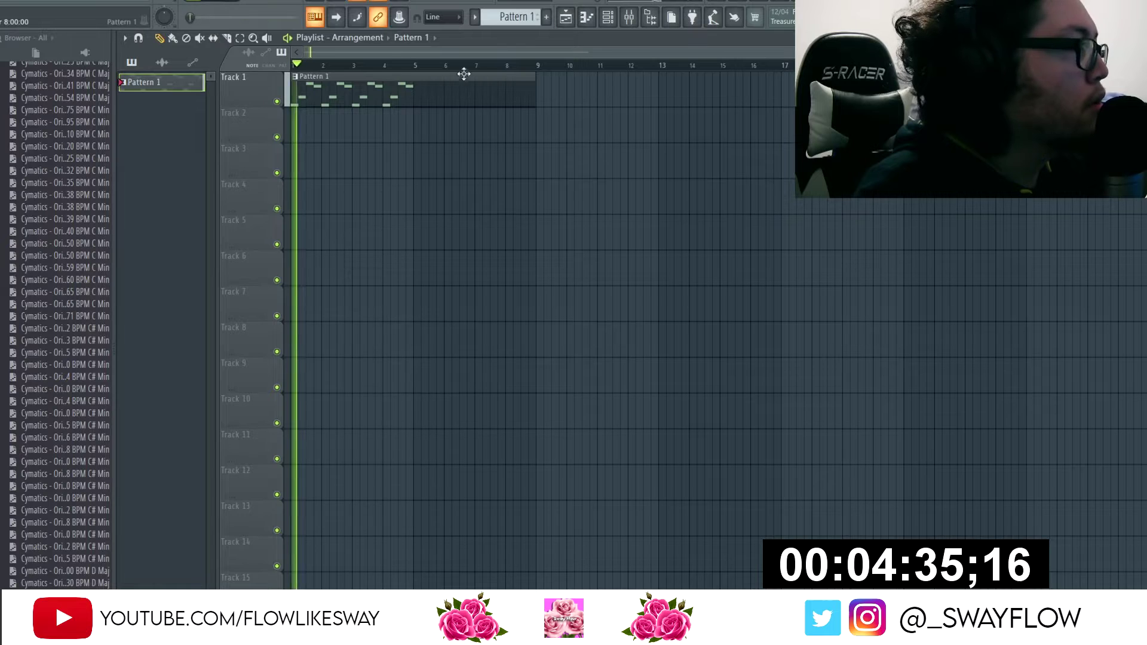
left_click_drag(538, 89, 416, 84)
left_click(420, 85)
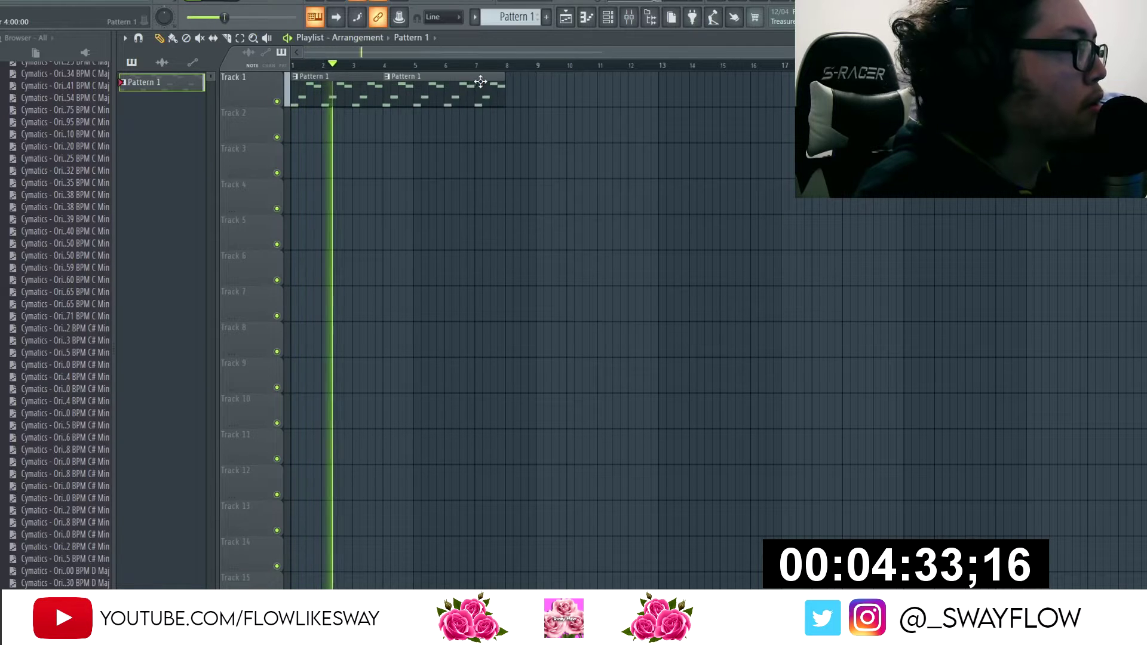
- Create Pattern 2 and place an eight-bar clip of it at the start of Track 2
left_click(547, 17)
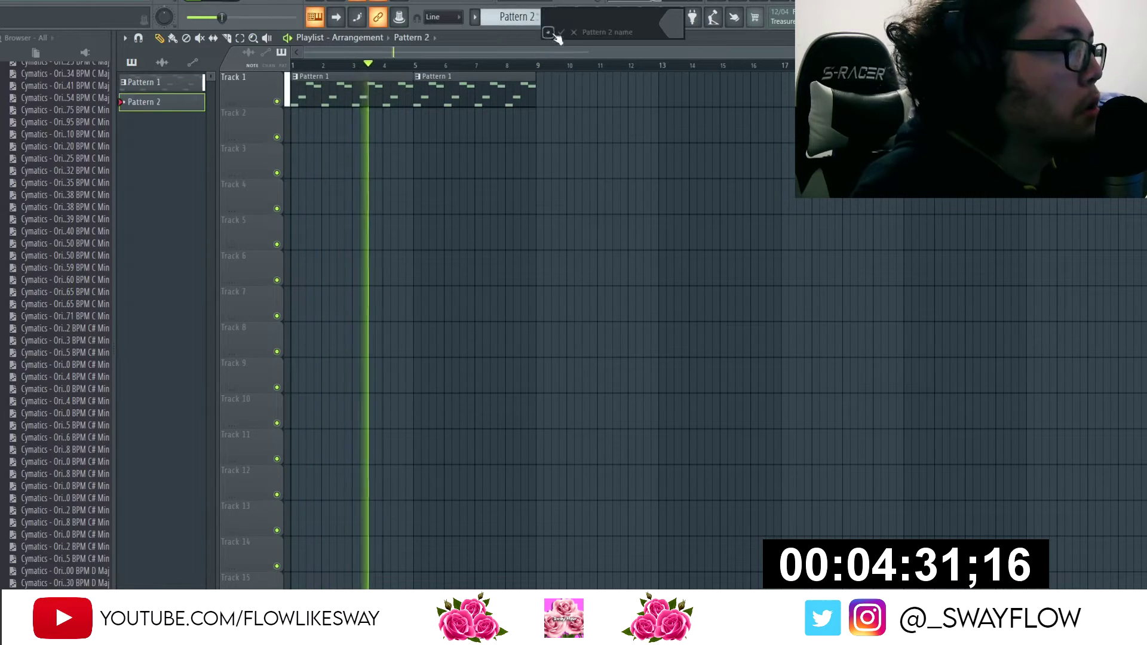
left_click(330, 125)
left_click_drag(330, 124, 537, 126)
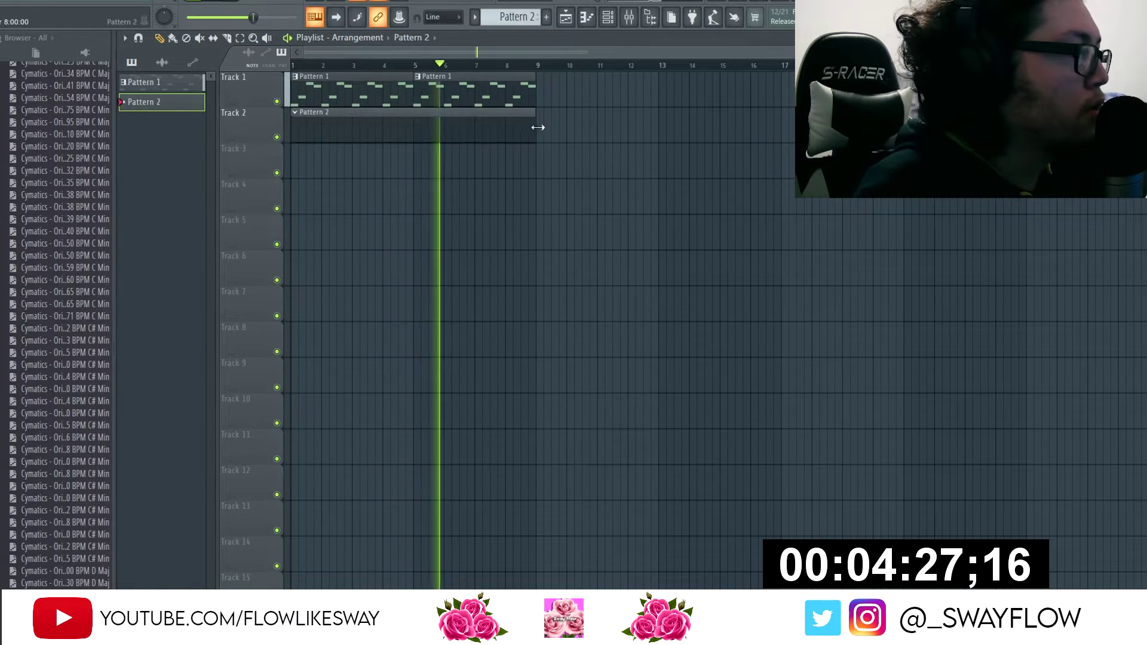
- Add a second Cymatics Keys channel with the preset E Piano - Wurly Bird
key("F6")
left_click(347, 180)
left_click(459, 110)
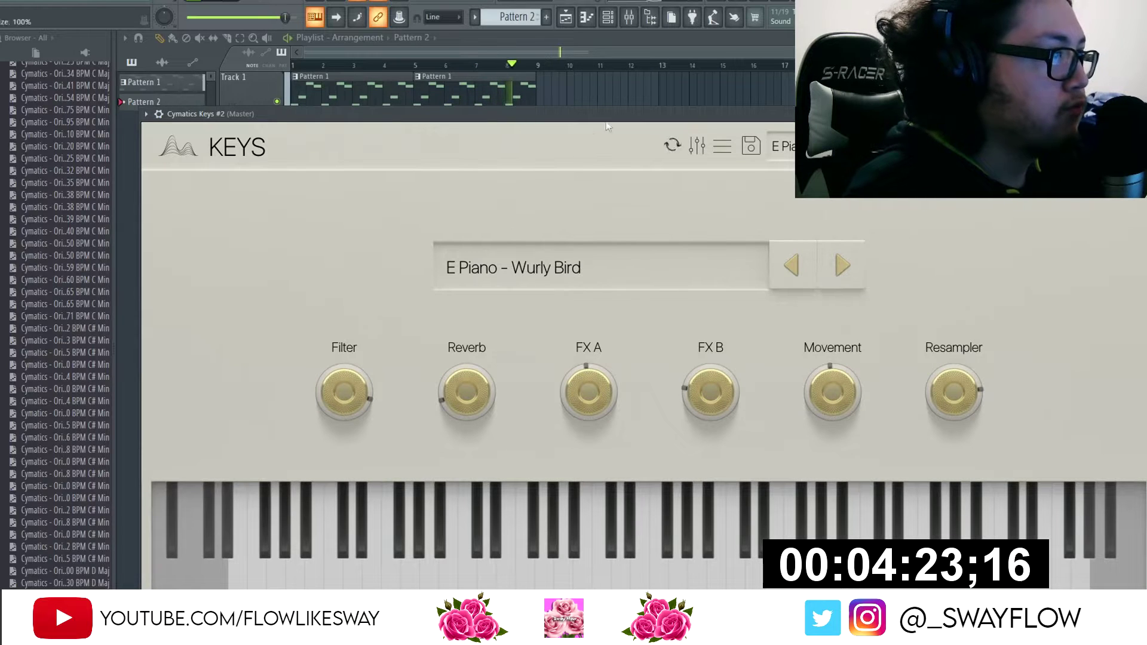
- In Pattern 2, draw one-beat notes for the second Cymatics Keys: C6 at bar 1, D6 at bar 2 and D#6 at bar 3
key("F5")
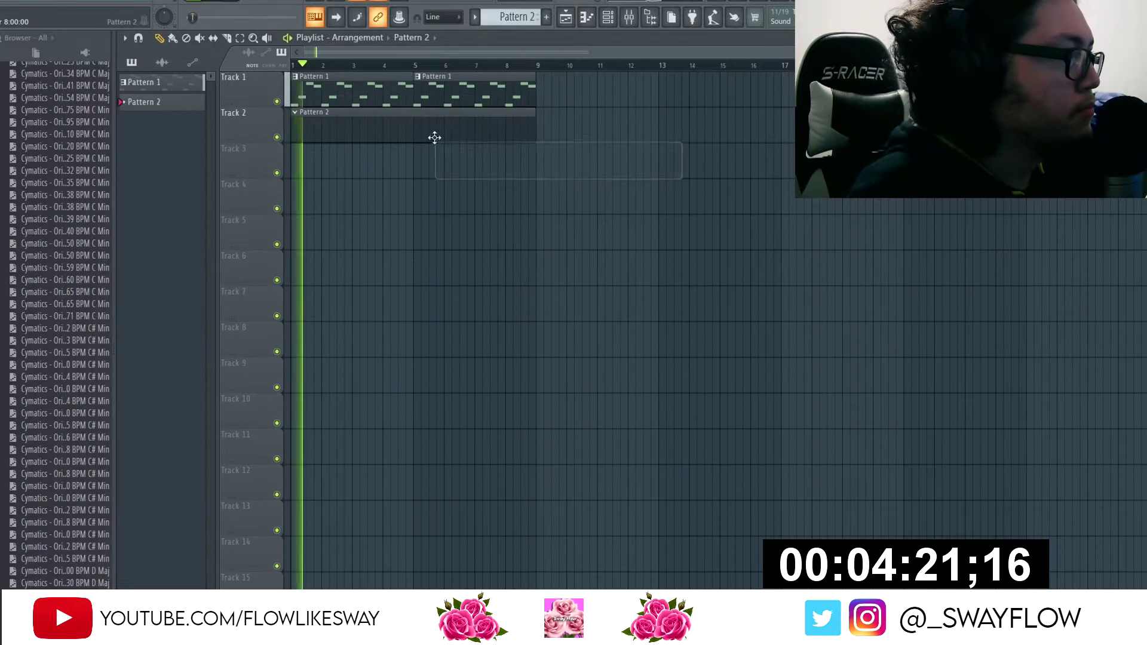
key("F6")
key("F7")
left_click(216, 210)
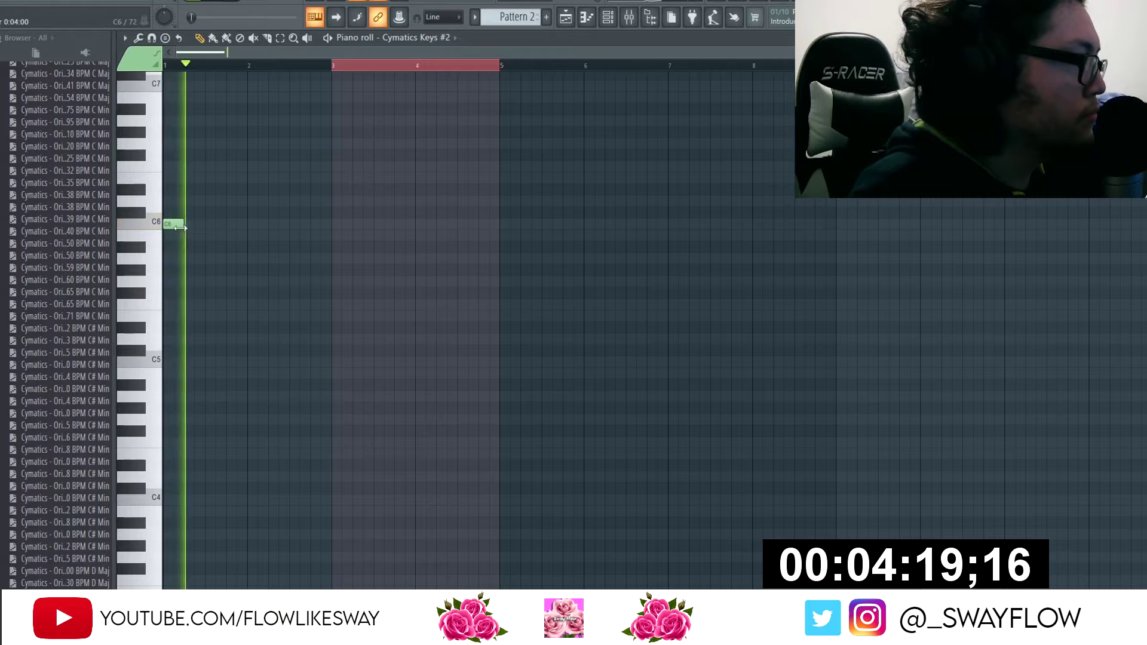
left_click(251, 201)
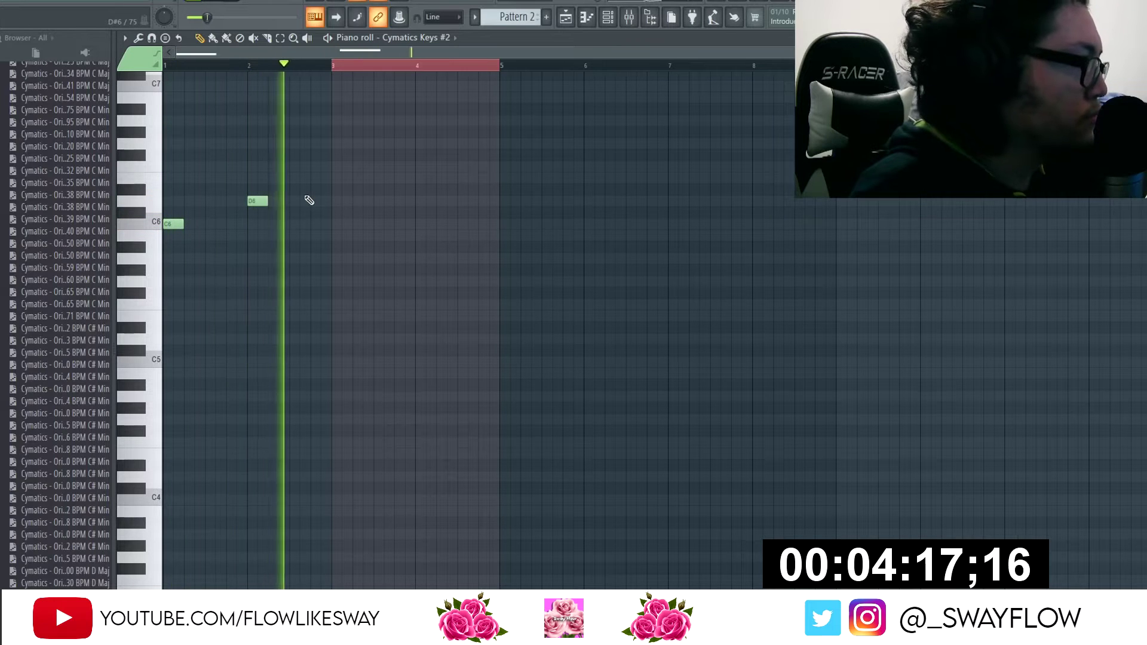
left_click(336, 190)
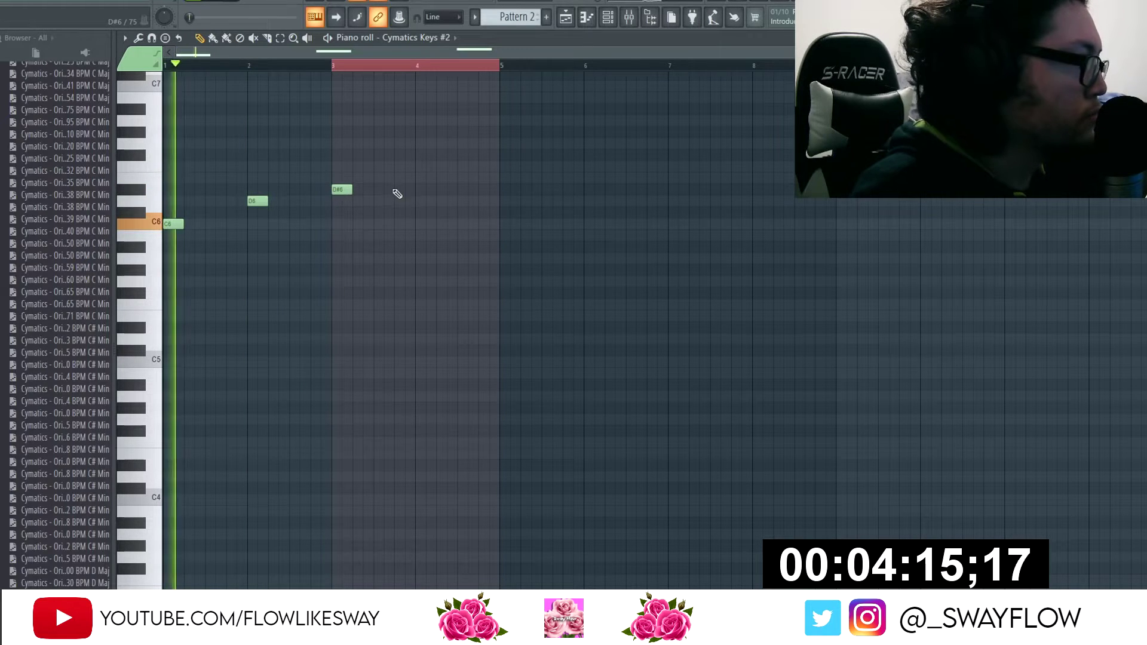
- Finish Pattern 2 with a D#6 note at bar 4 and repeat its four-bar clip at bar 5 of Track 2
key("ctrl+a")
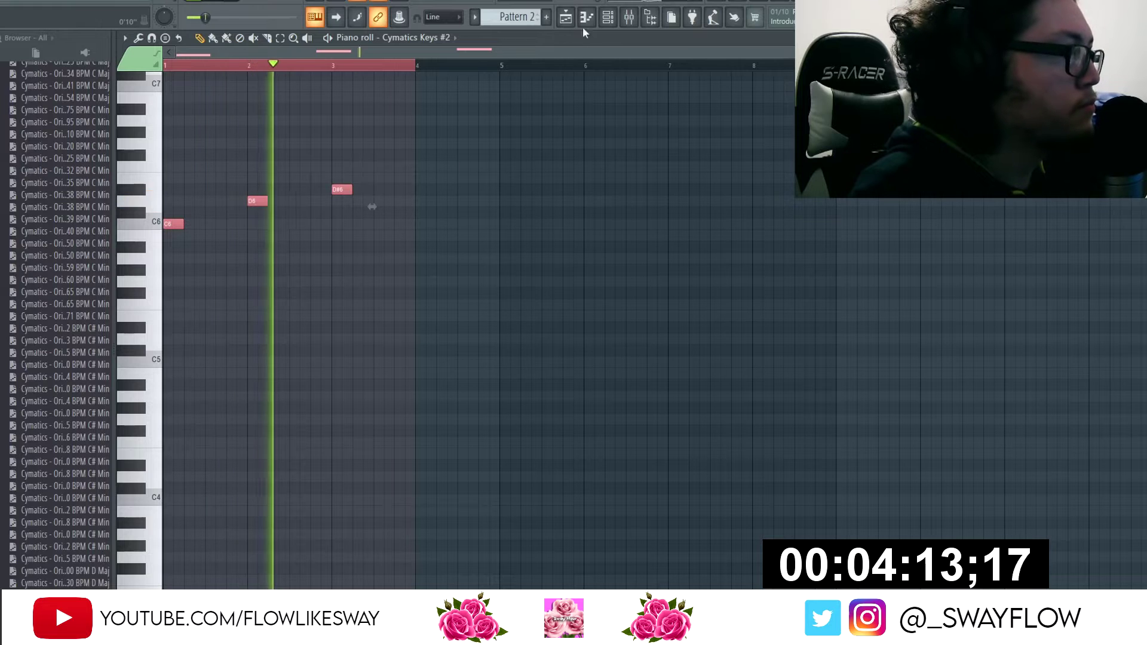
left_click(566, 18)
double_click(383, 134)
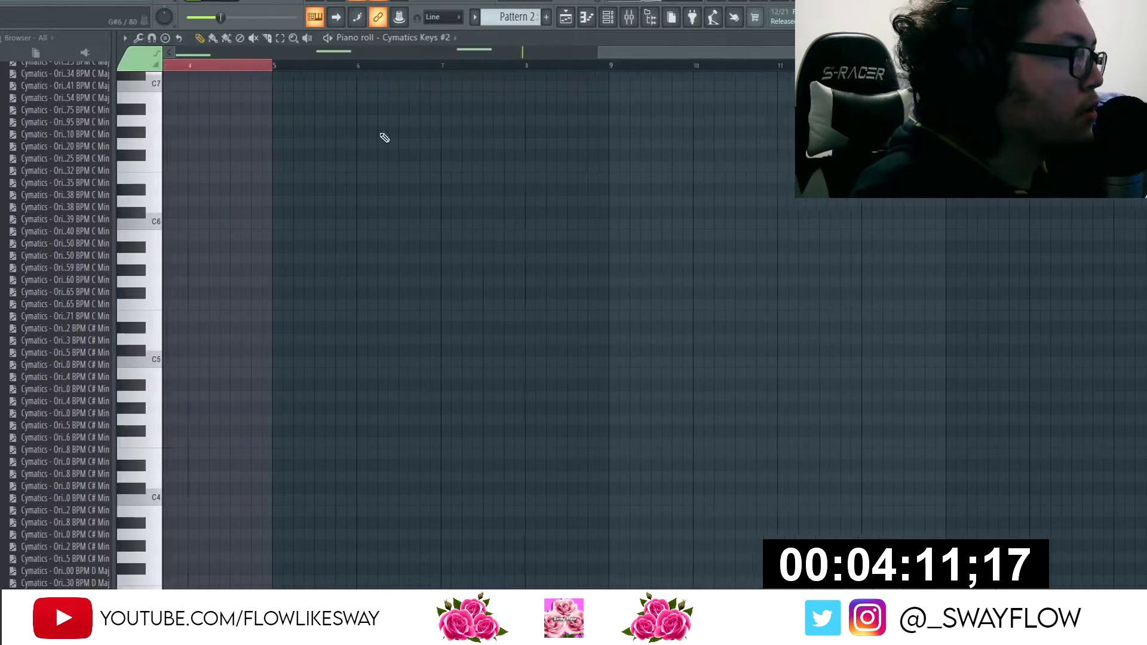
key("space")
right_click(402, 77, "ctrl")
scroll(612, 259, "up", 1)
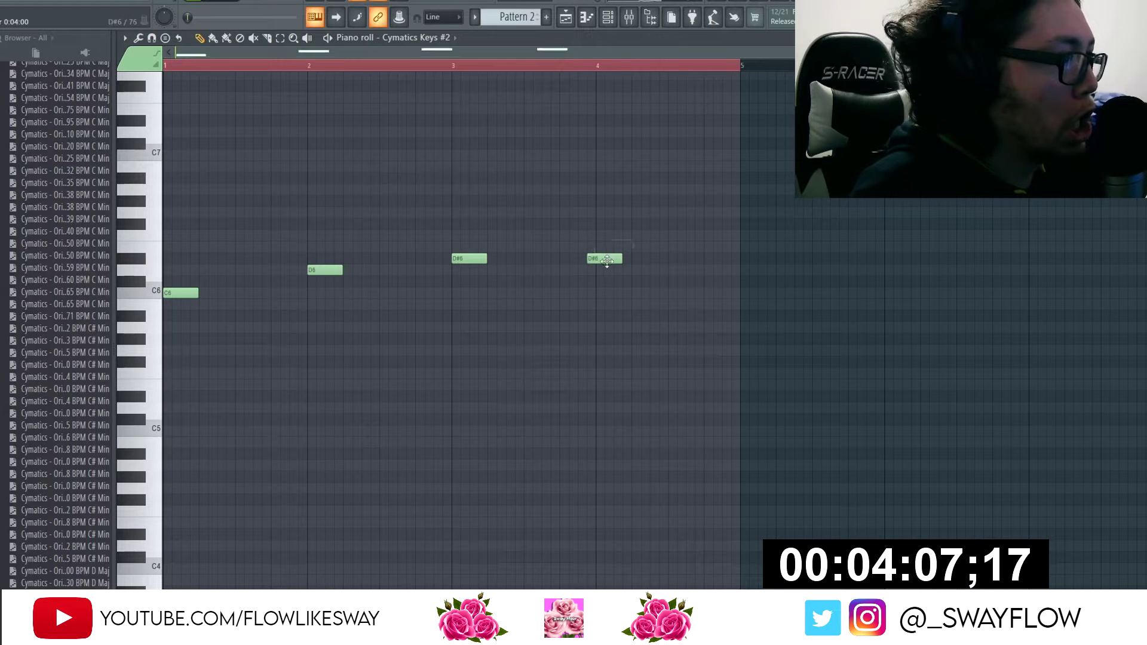
left_click(565, 17)
left_click(441, 133)
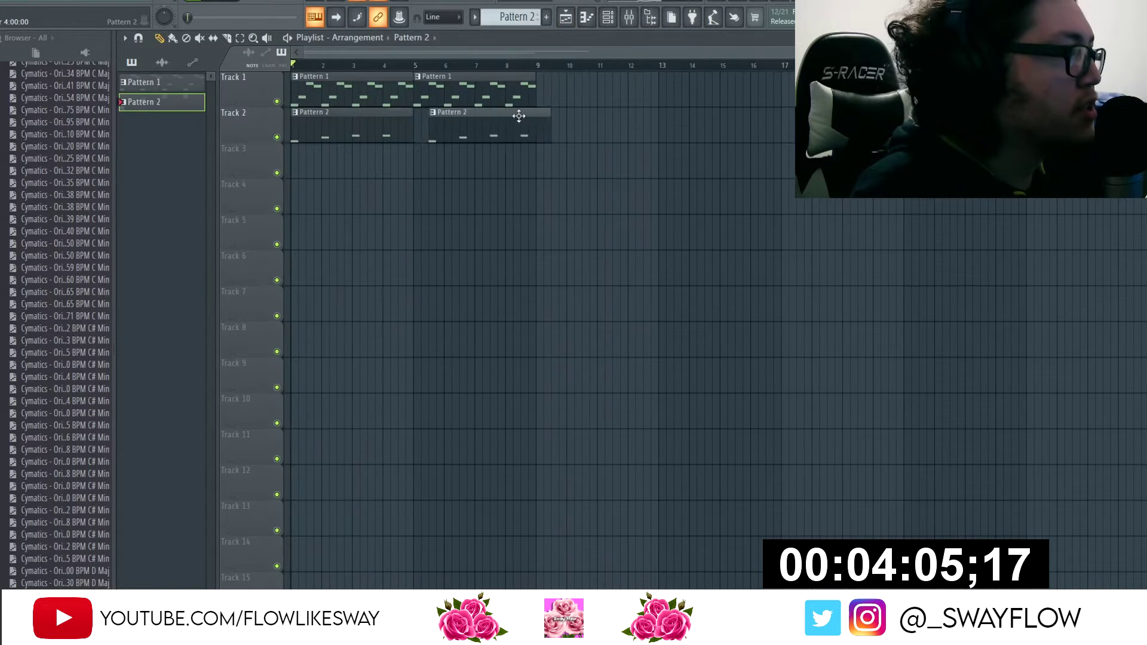
- Create Pattern 3 and place an eight-bar clip of it at the start of Track 5
key("F4")
left_click(308, 229)
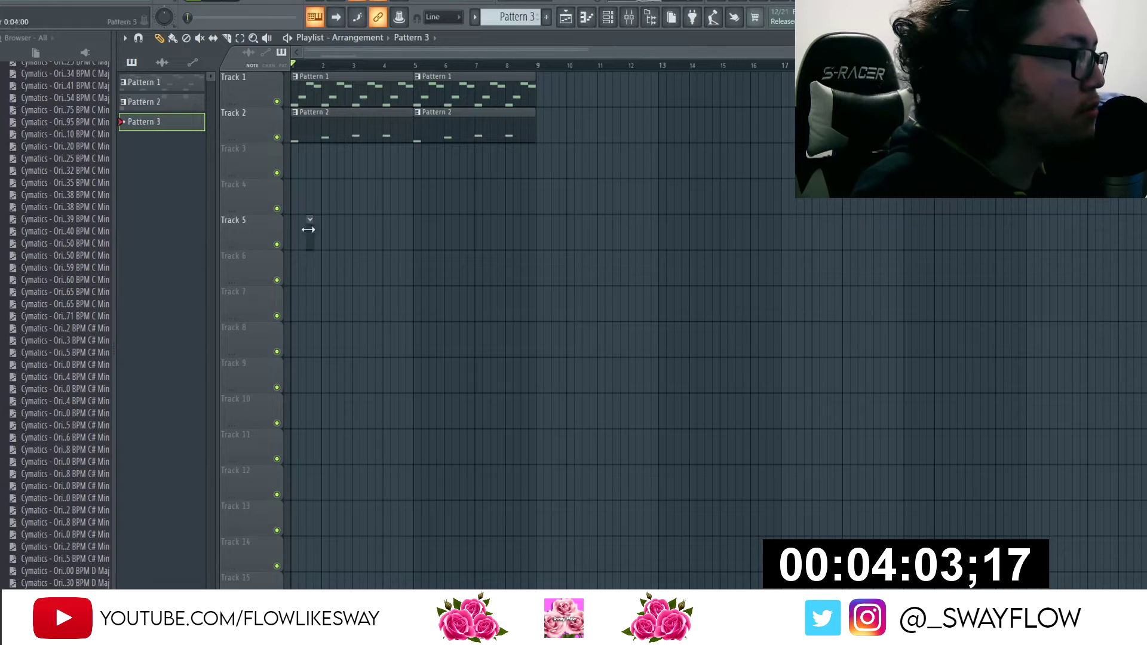
left_click_drag(297, 230, 518, 238)
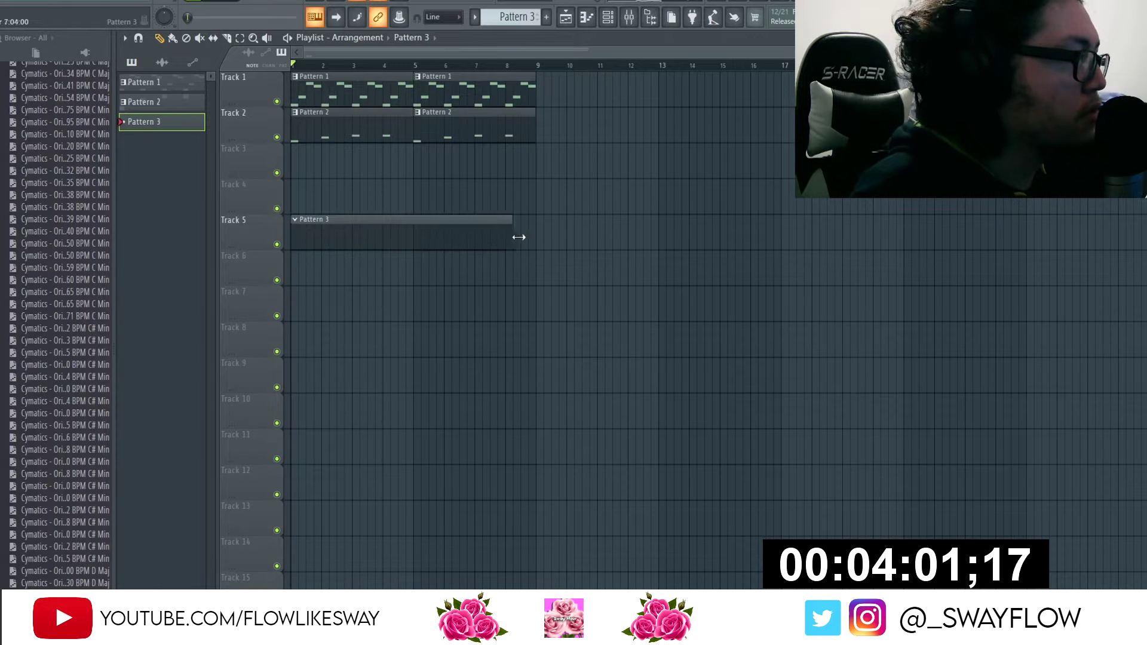
- Add the sample OS_RNB_C_Scarlet_Reese_Bass_2 as a new channel and enable its volume envelope with hold at 100%
key("F6")
scroll(37, 218, "up", 5)
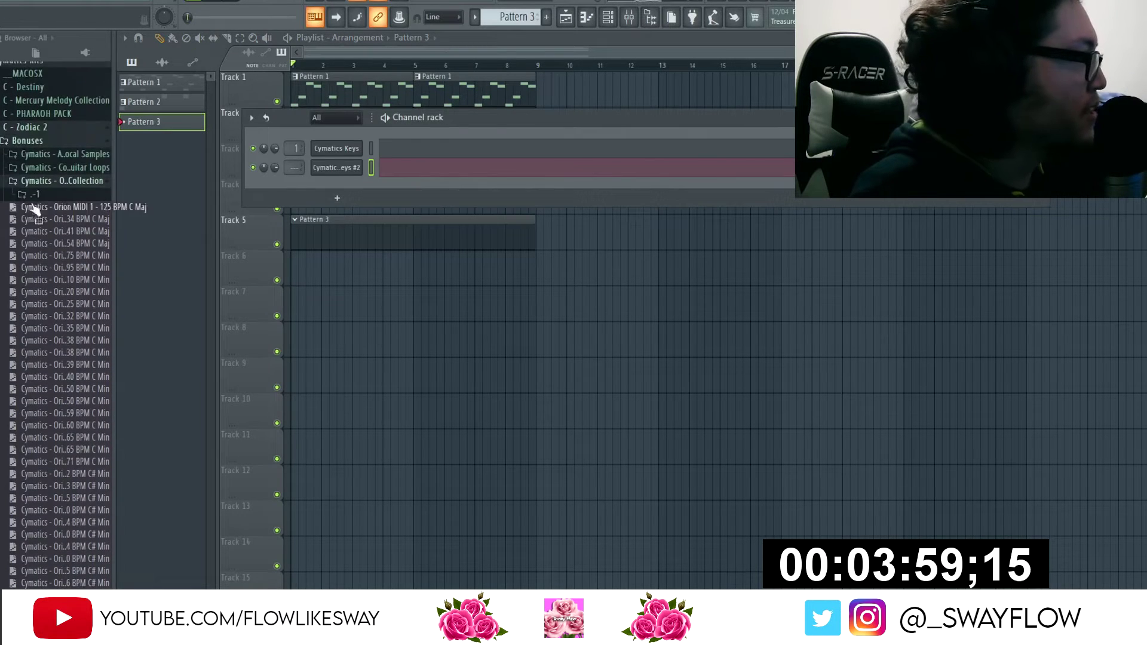
left_click(31, 184)
scroll(54, 136, "up", 4)
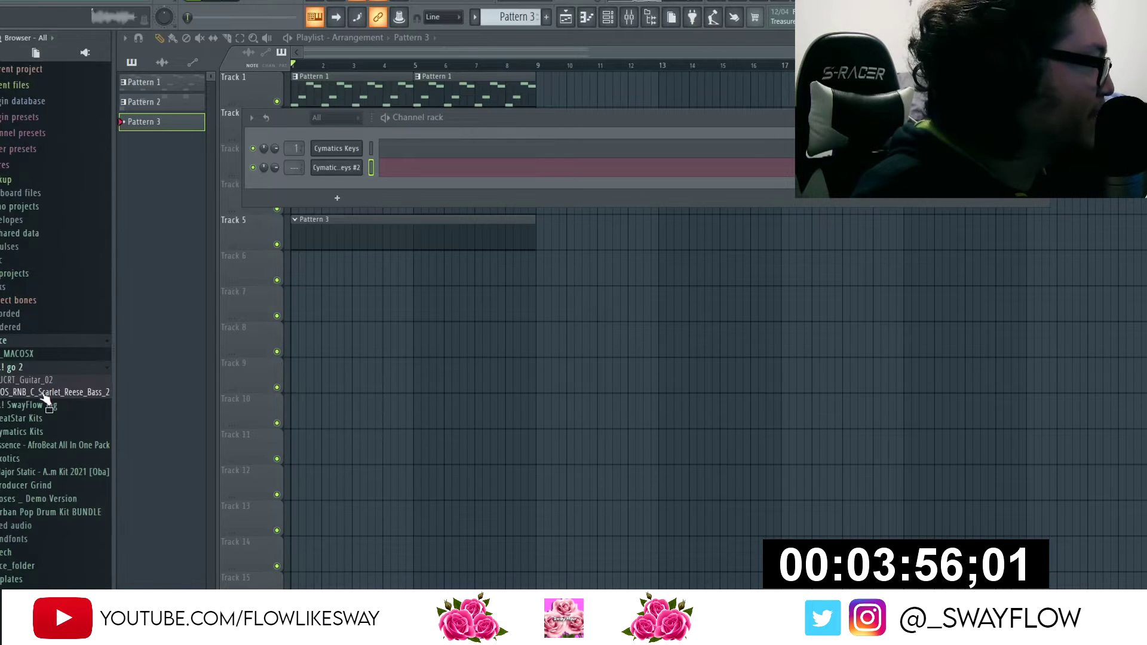
left_click_drag(46, 400, 342, 190)
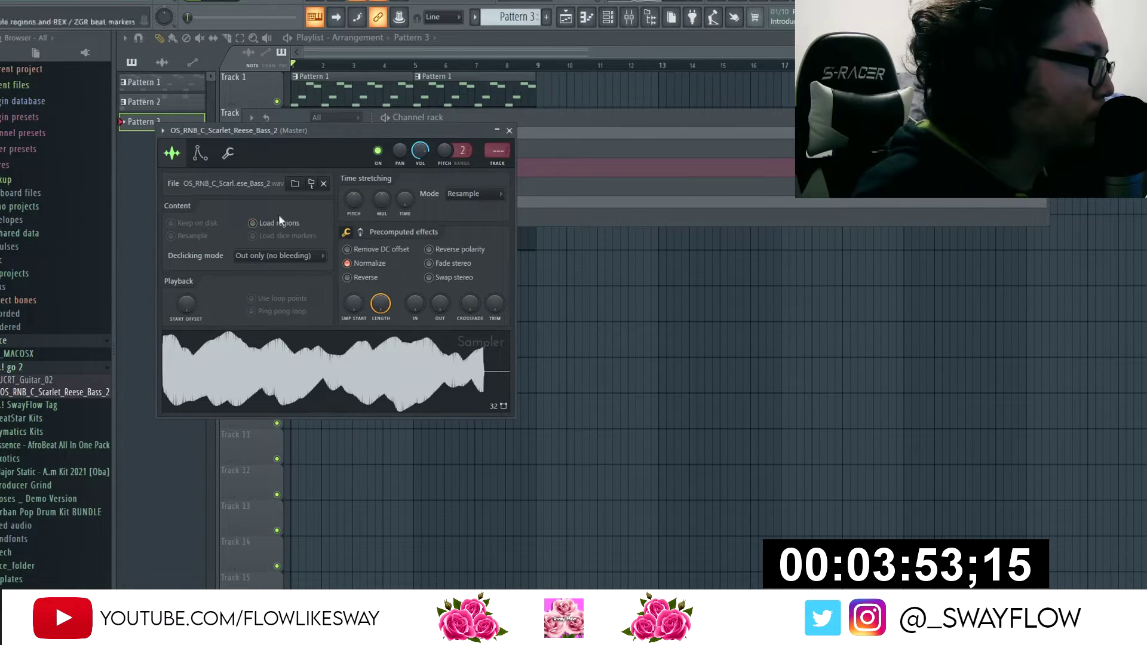
left_click(228, 153)
left_click(200, 154)
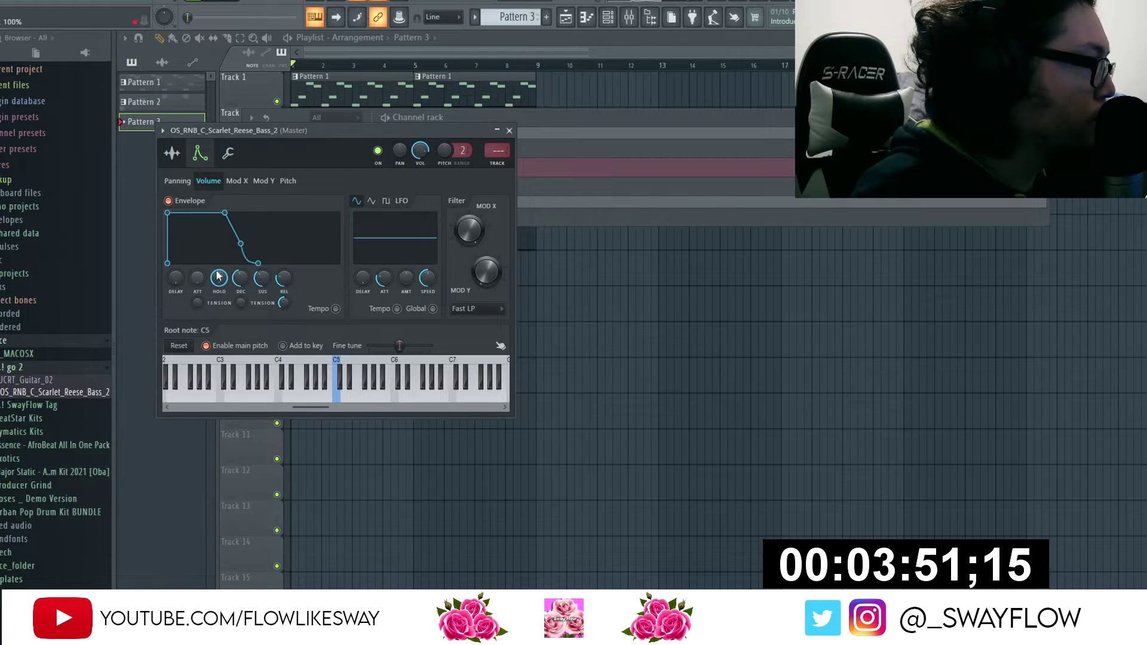
- Draw two-bar notes for the Reese bass in Pattern 3: C5 at bar 1 and G#4 at bar 3
key("F5")
key("F6")
left_click(423, 190)
left_click_drag(258, 247, 89, 269)
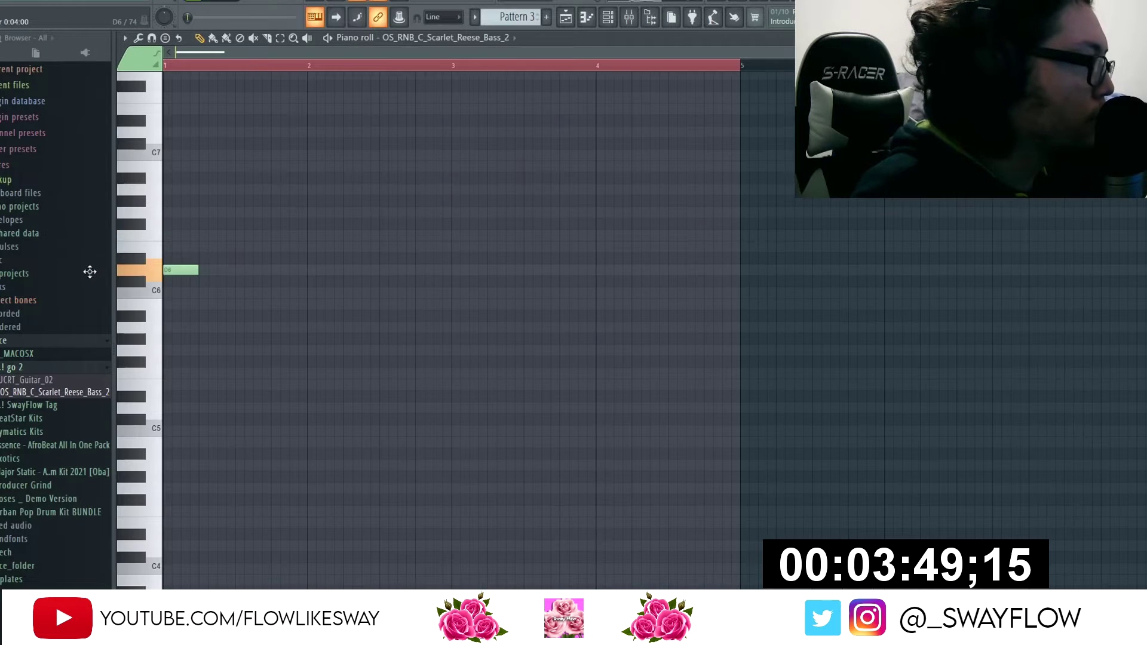
scroll(157, 405, "down", 3)
key("space")
left_click_drag(197, 325, 449, 331)
left_click(453, 374)
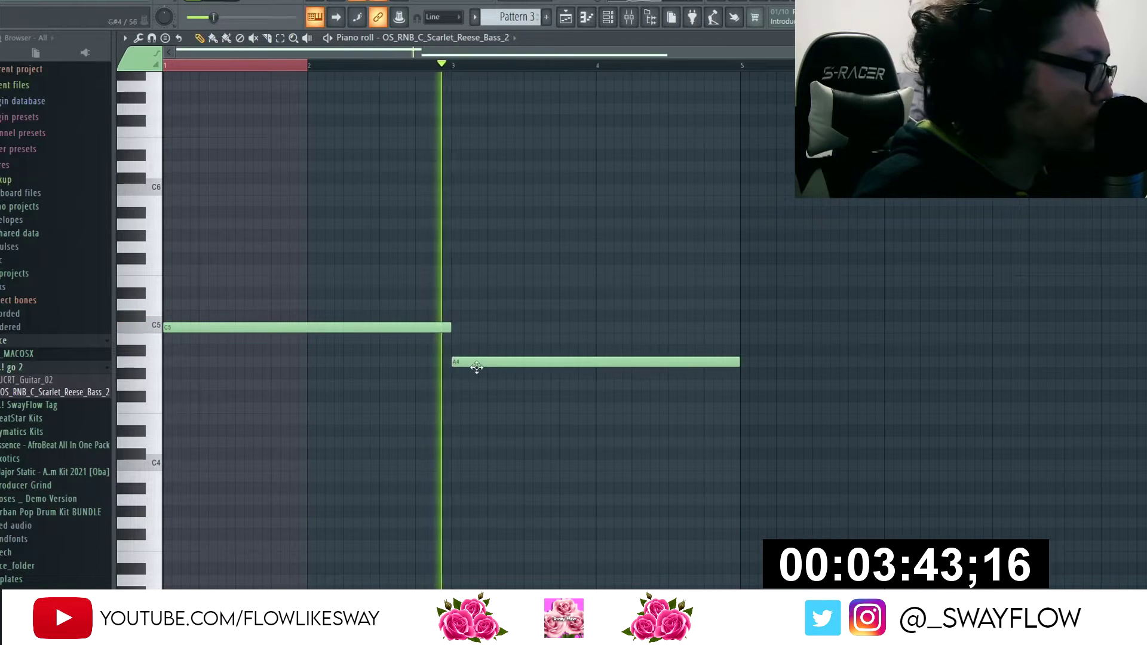
key("space")
scroll(469, 239, "down", 1)
scroll(462, 68, "down", 1)
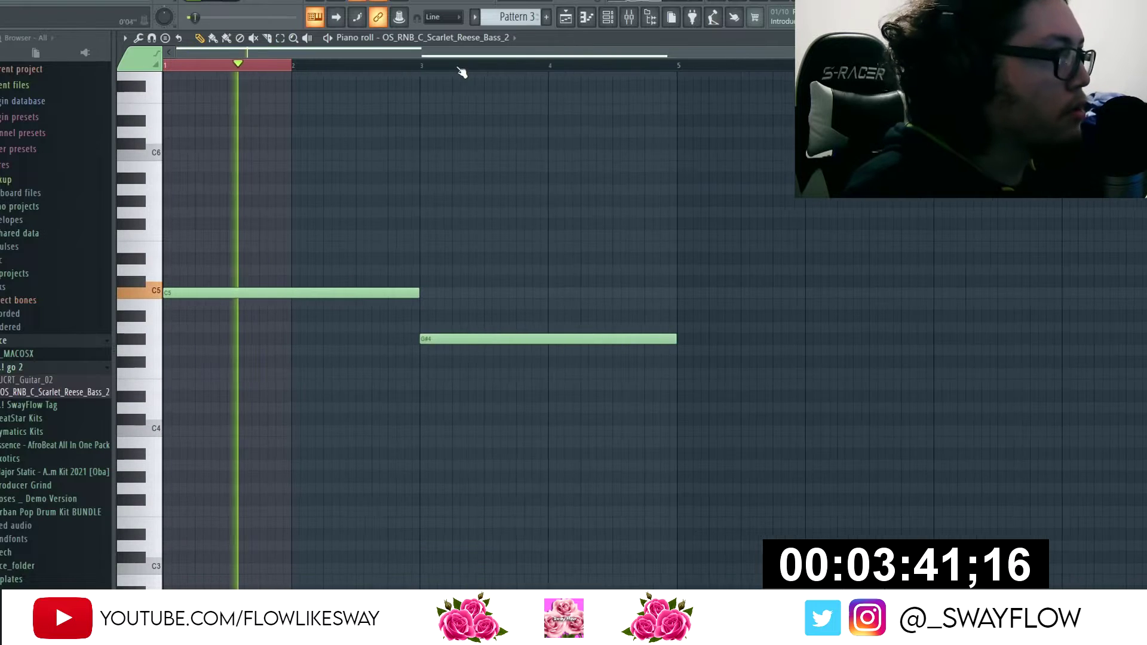
- Replace the bass G#4 with a two-bar C5 at bar 3 and shorten the first C5 to one and a half bars
right_click(476, 340)
left_click(424, 297)
left_click_drag(424, 298, 353, 293)
key("space")
key("space")
key("space")
- Add a one-beat G#4 bass note on the last beat before bar 3
left_click(388, 304)
key("space")
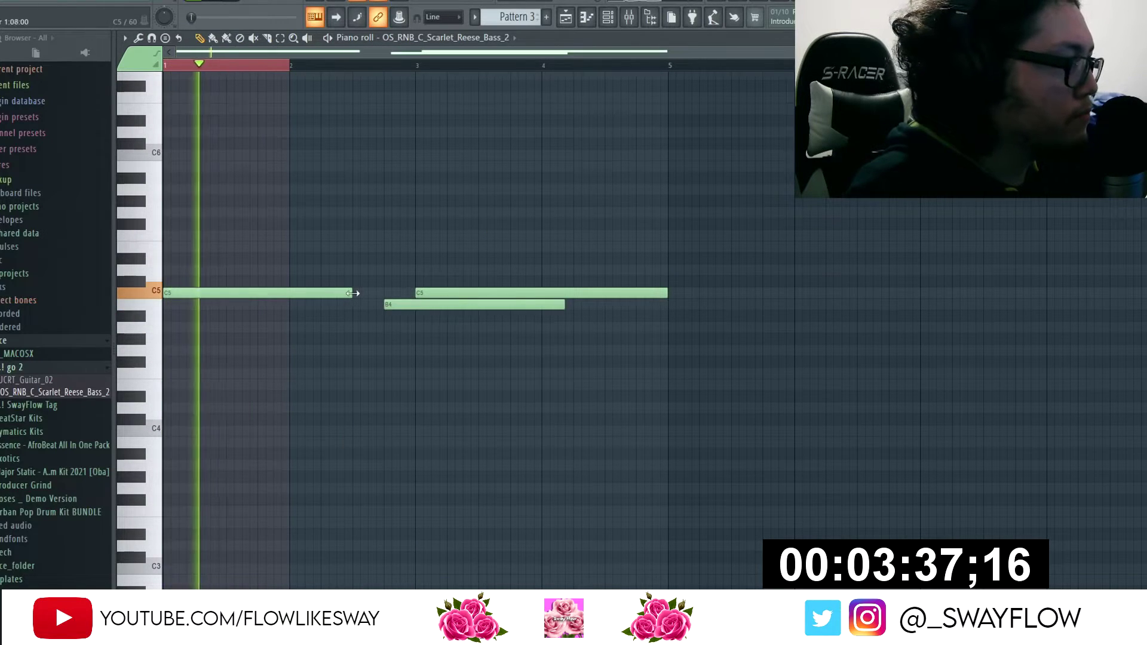
left_click_drag(561, 304, 399, 341)
key("space")
key("space")
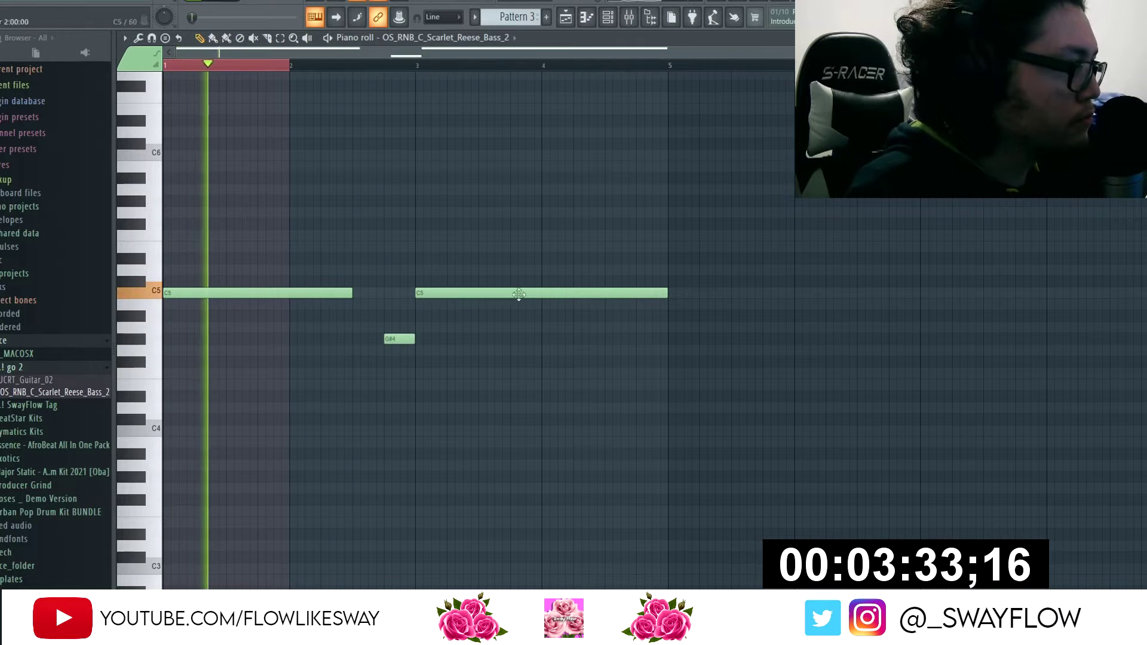
- Shorten the second bass C5 to one and a half bars and add a one-beat G#4 just before bar 5
left_click_drag(665, 295, 604, 293)
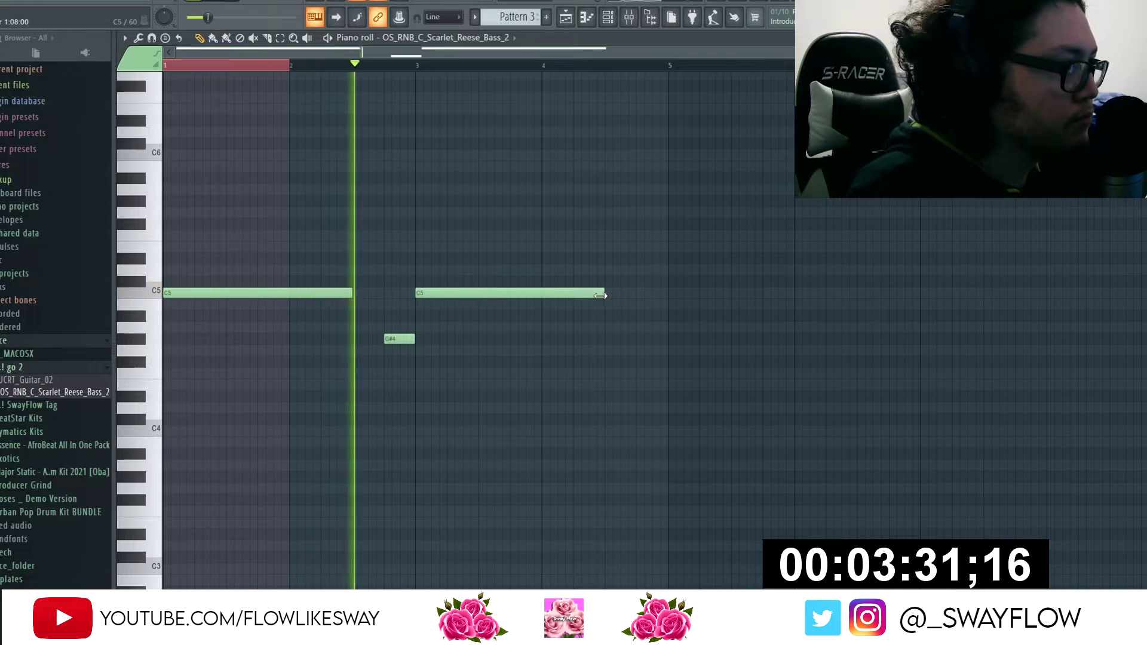
left_click(633, 339)
right_click(662, 342)
left_click_drag(646, 339, 637, 338)
key("space")
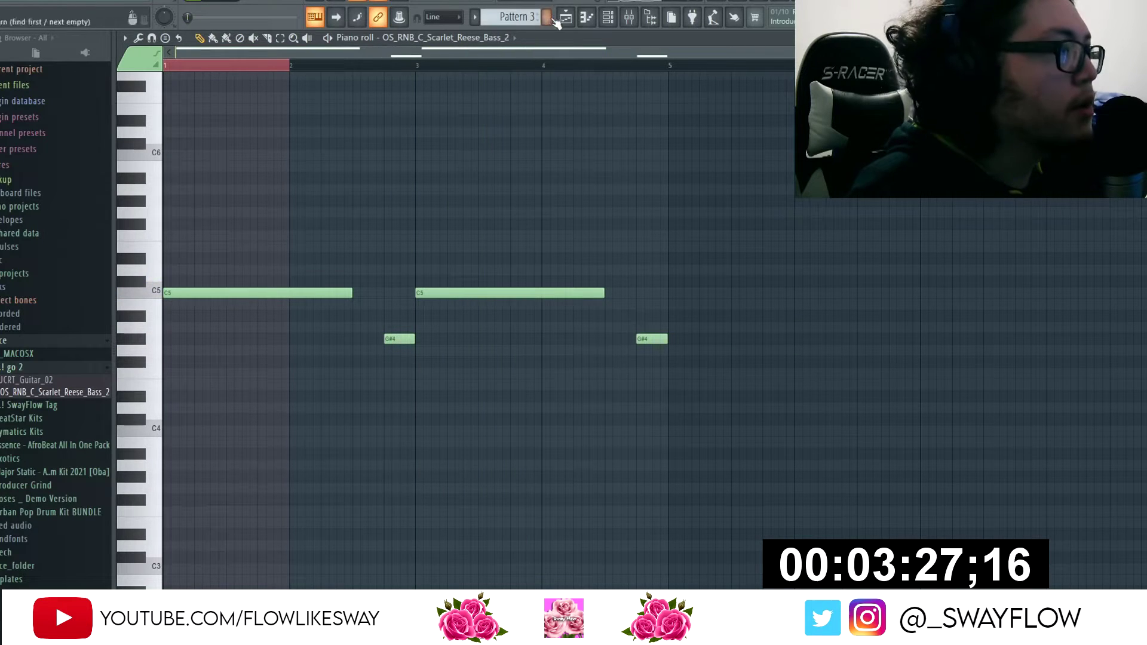
- Trim the Pattern 3 clip on Track 5 to four bars and repeat it at bar 5
left_click(555, 21)
key("space")
left_click_drag(532, 225, 501, 221)
- Select the Pattern 1 and Pattern 2 clips on Tracks 1 and 2 and duplicate them from bar 9 onward
left_click_drag(625, 187, 362, 99)
left_click_drag(364, 103, 609, 105)
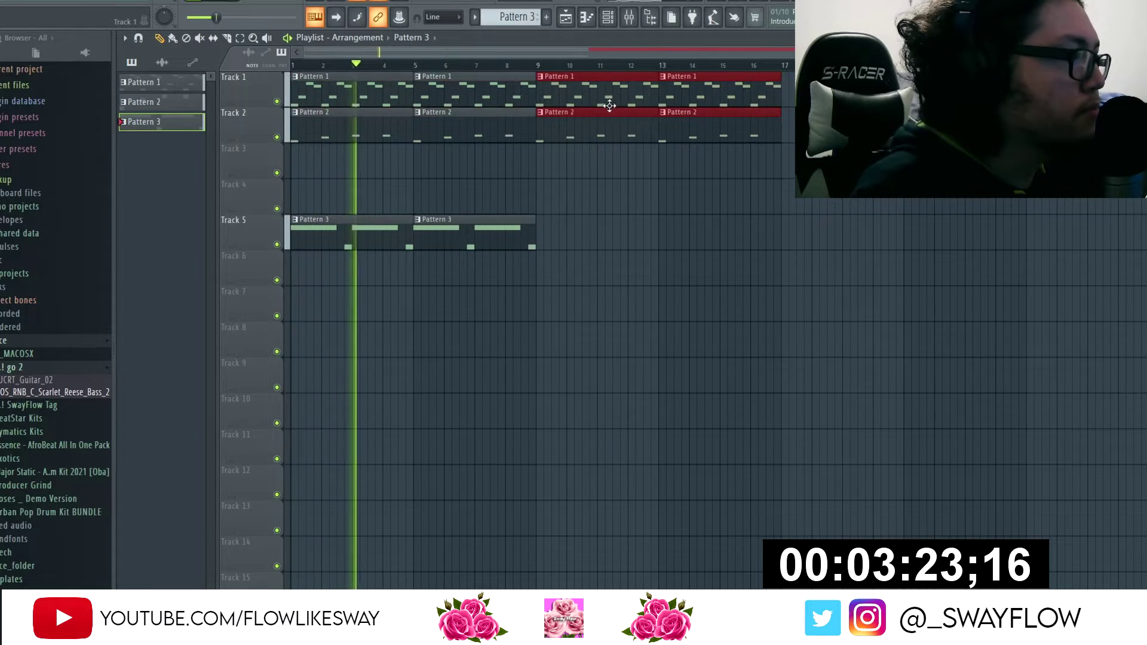
key("ctrl+d")
- Create Pattern 4 and place a one-bar clip of it at bar 9 on Track 7
left_click(547, 18)
key("Return")
left_click(532, 307)
left_click_drag(532, 306, 556, 305)
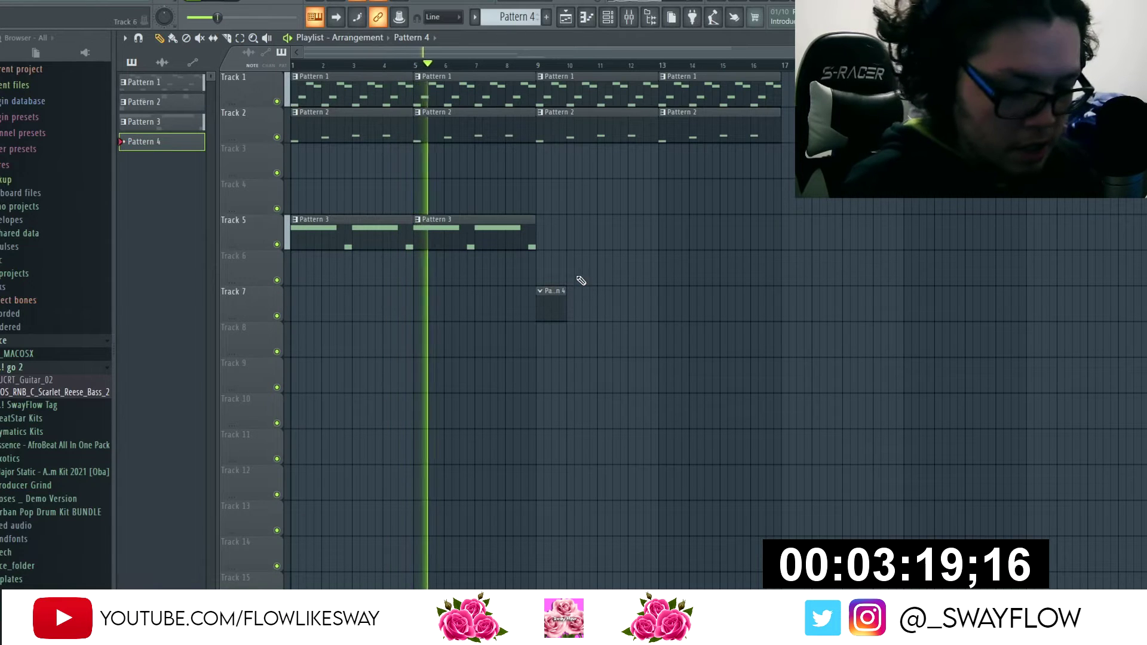
- Extend the Pattern 4 clip on Track 7 to four bars, repeat it at bar 13, and open the pattern for editing
left_click_drag(565, 303, 656, 302)
left_click(716, 306)
left_click_drag(781, 307, 729, 307)
double_click(576, 309)
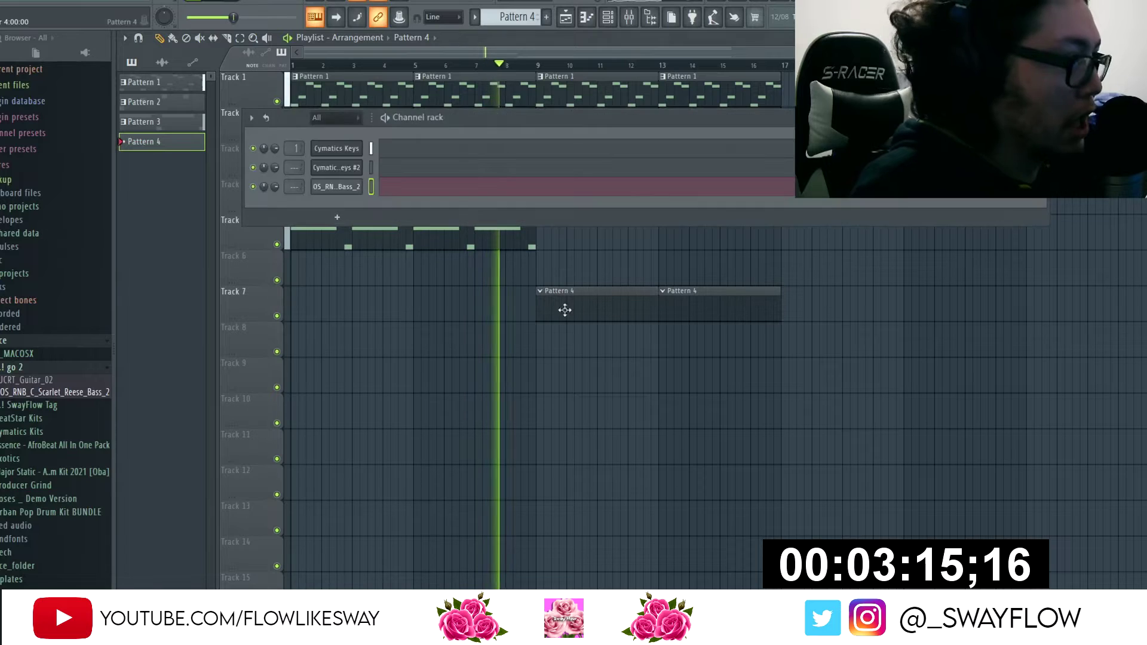
- Add clap [ crunchy ] from the Claps folder of 1! Fyed Up Vol. 1 [ KBeaZy ] as a new channel
left_click(73, 368)
left_click(24, 434)
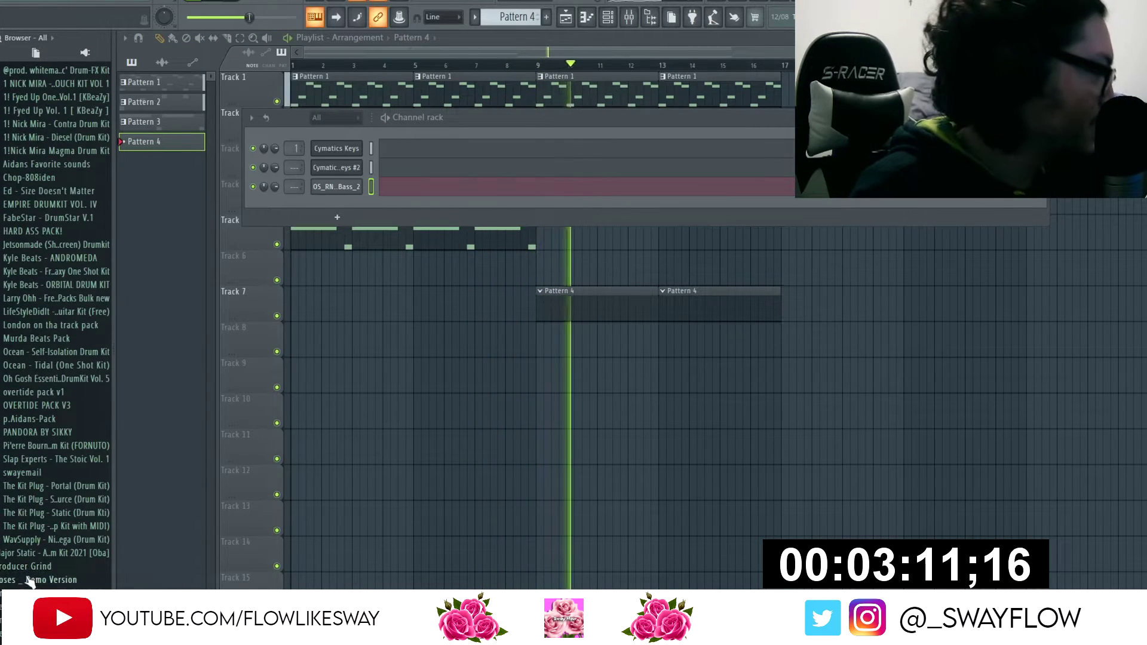
scroll(36, 454, "up", 5)
left_click(42, 329)
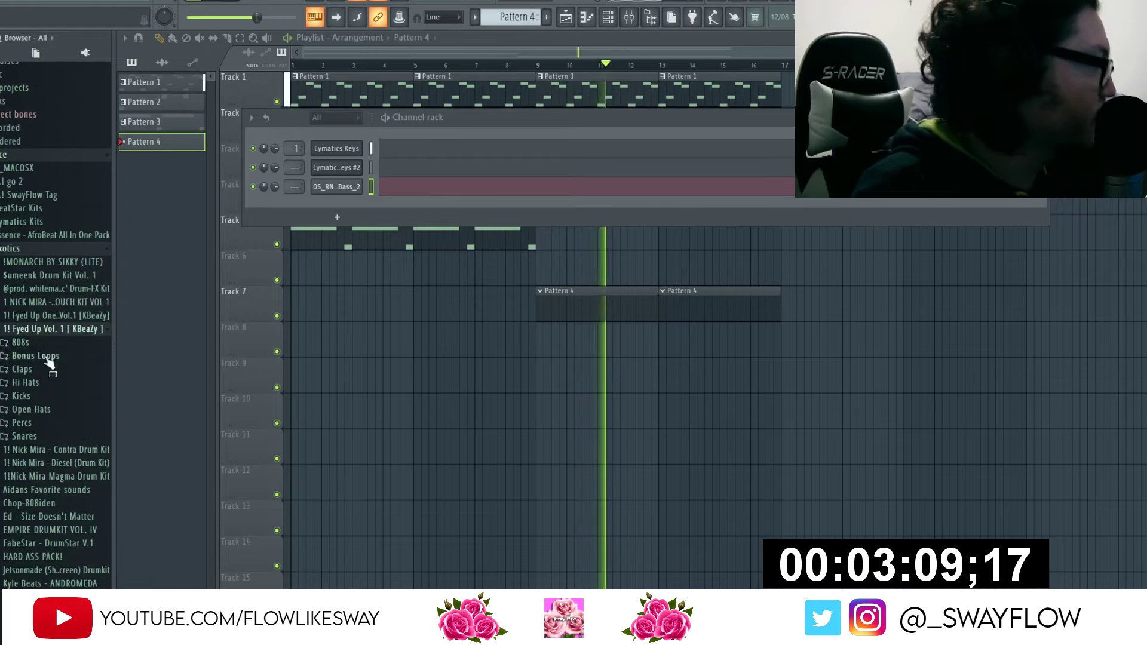
left_click(43, 371)
left_click_drag(45, 394, 333, 216)
- Play the arrangement from bar 9
key("space")
left_click(580, 314)
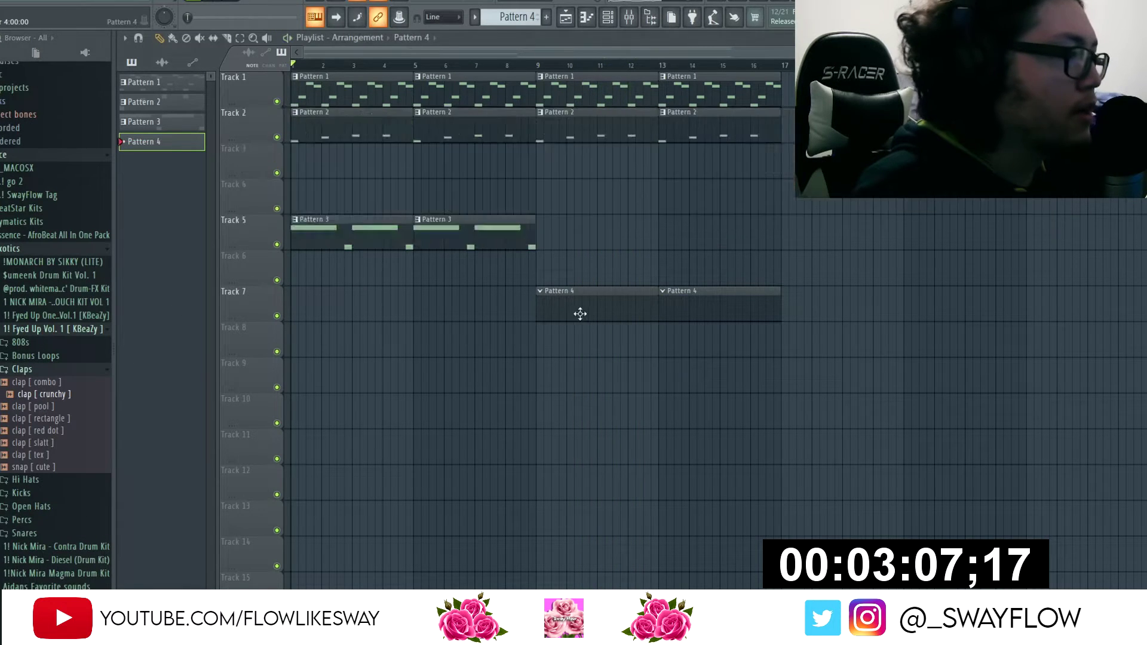
key("F6")
left_click(1020, 118)
key("space")
key("space")
left_click(543, 66)
key("space")
- Enter clap hits on steps 9, 25, 41 and 57 of Pattern 4 and open the clap's piano roll
key("F6")
left_click(466, 206)
left_click(589, 206)
left_click(589, 205)
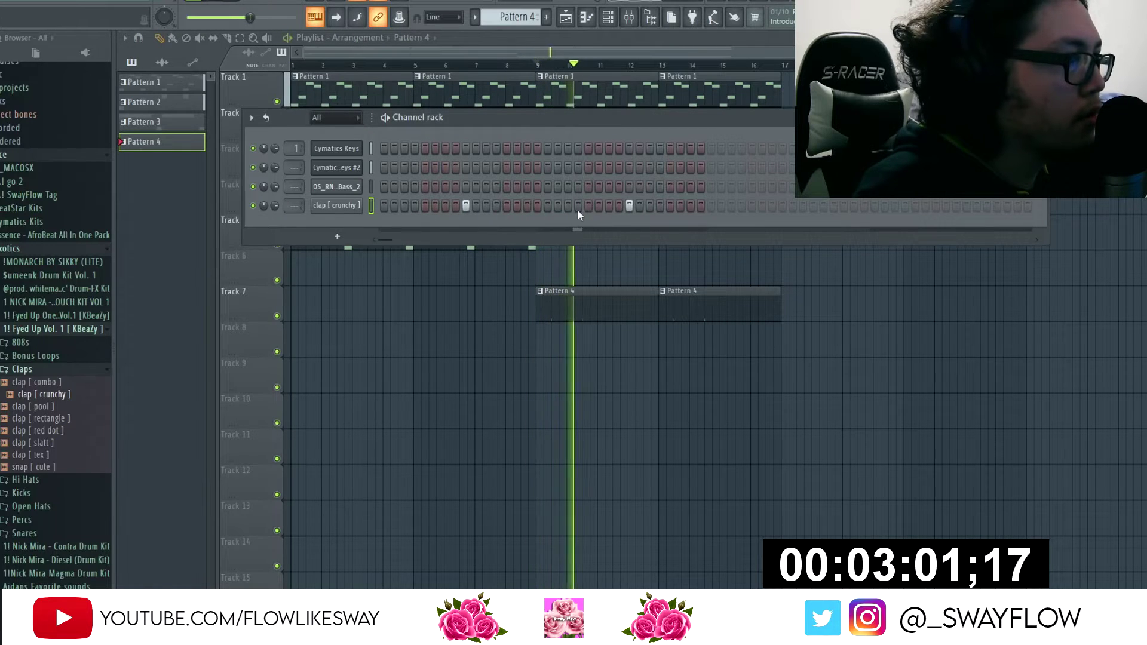
left_click(630, 205)
left_click(793, 206)
left_click(803, 207)
left_click(975, 207)
left_click(956, 207)
right_click(976, 207)
key("F7")
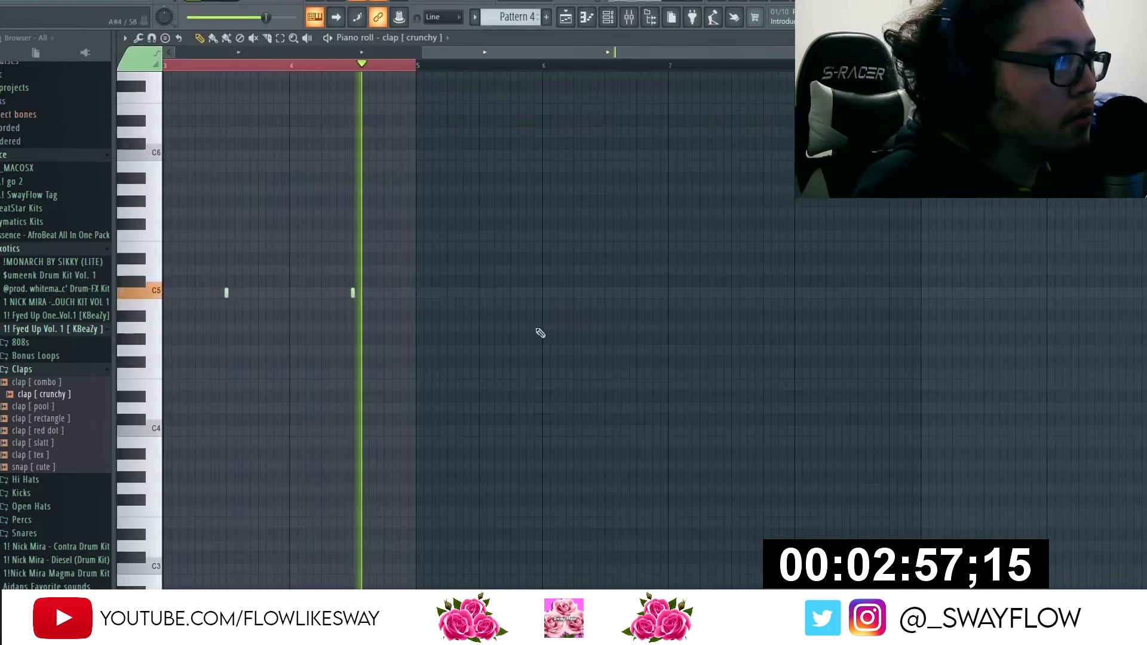
- Open the Hihats - Closed folder in the Drum One Shots of Cymatics Kits' C - PHARAOH PACK
left_click(27, 221)
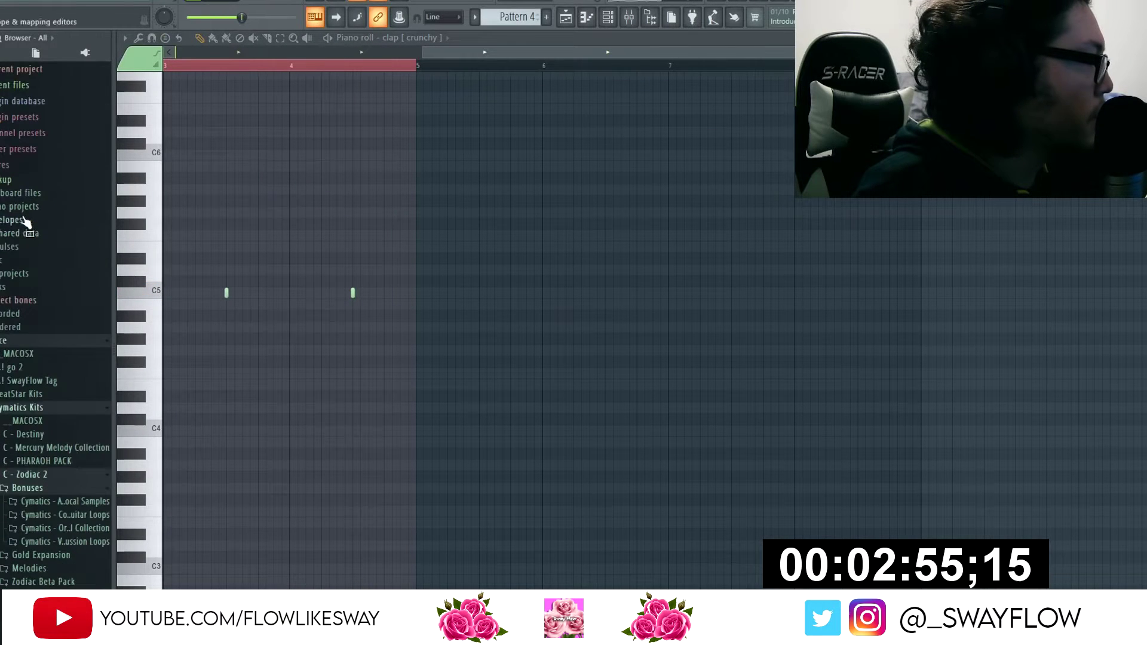
scroll(53, 430, "down", 4)
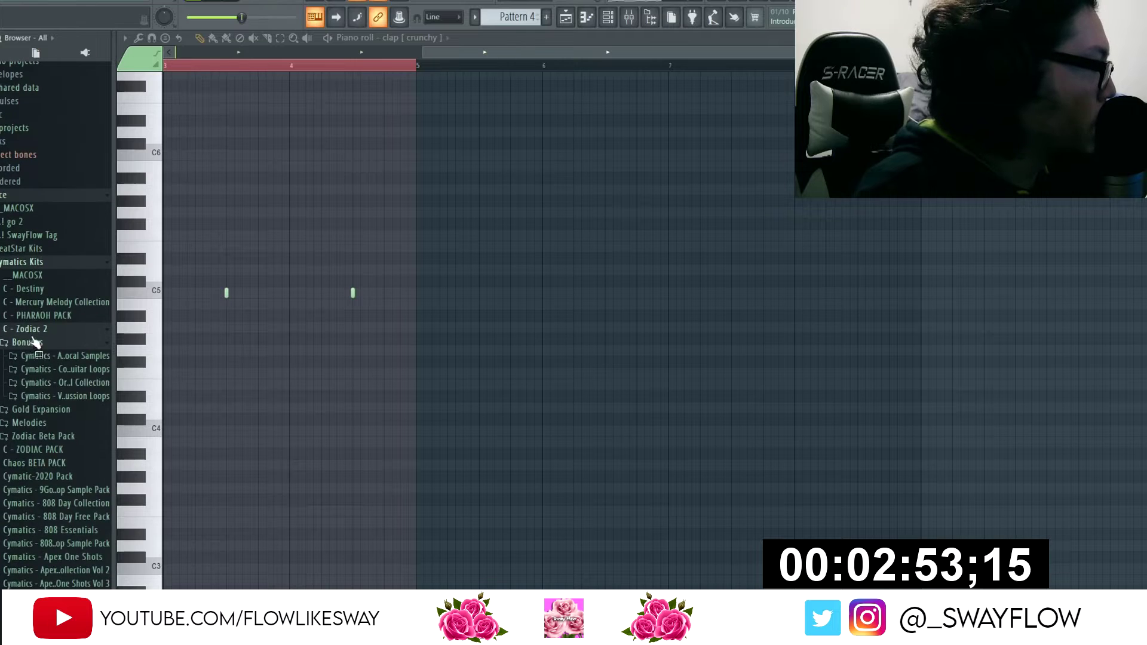
left_click(37, 316)
left_click(79, 476)
scroll(84, 455, "down", 4)
left_click(66, 359)
left_click(66, 411)
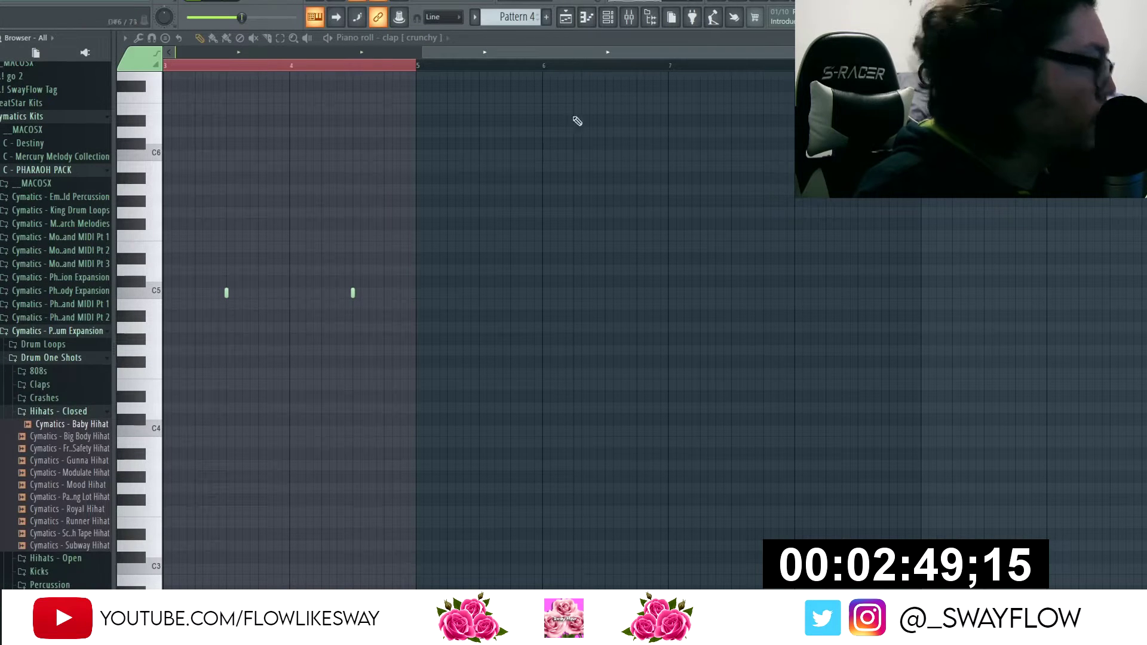
- Add Cymatics - Baby Hihat as a new channel and fill it every 2 steps
left_click(622, 26)
left_click(607, 25)
left_click_drag(78, 425, 334, 222)
right_click(336, 226)
left_click(507, 278)
- Add the Cymatics Parking Lot Hihat as a new channel and fill it every 4 steps
left_click_drag(67, 496, 335, 245)
right_click(336, 243)
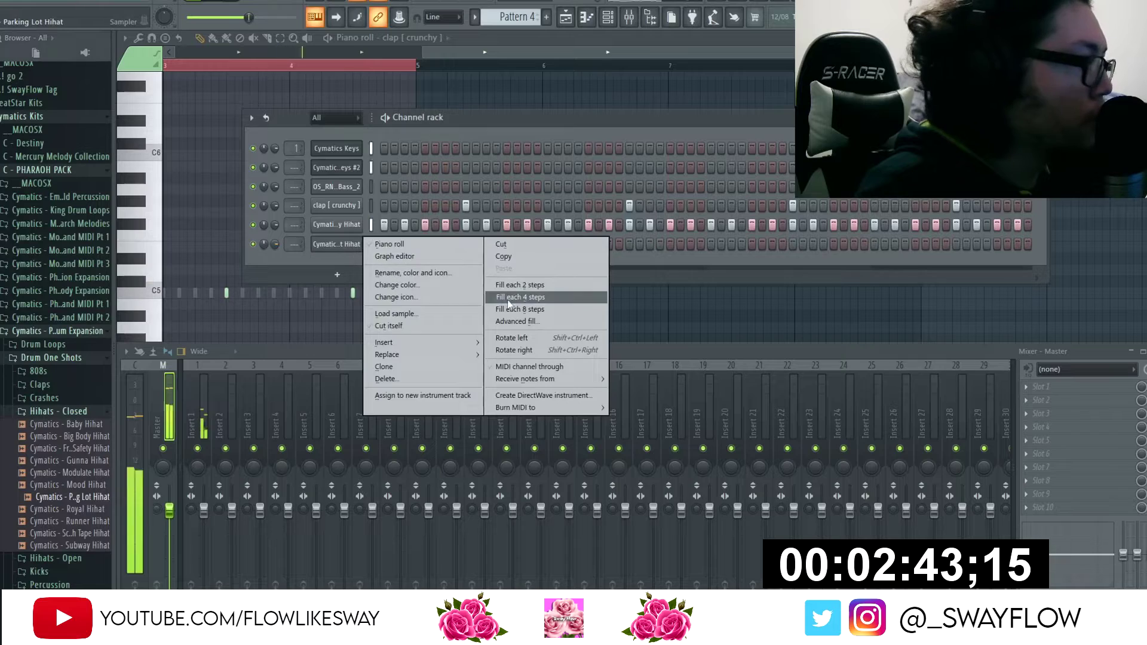
left_click(538, 297)
- Collapse the hi-hat and Pharaoh Pack folders and look through the Cymatics Kits for an 808
left_click(53, 413)
left_click(61, 360)
scroll(45, 362, "down", 13)
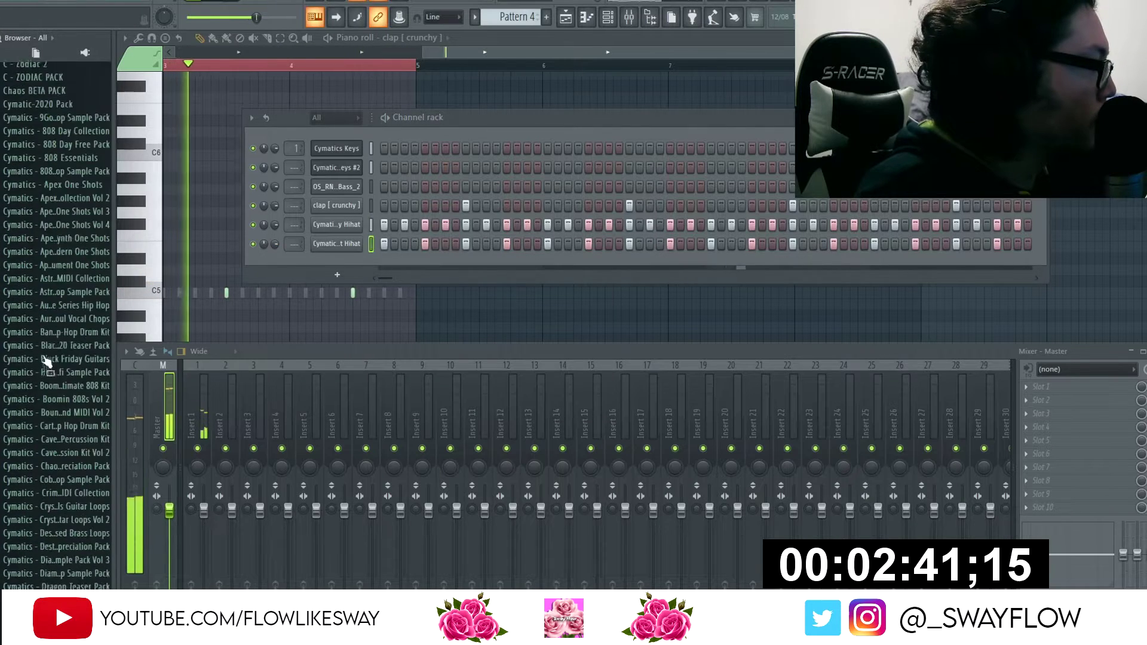
scroll(30, 299, "up", 13)
left_click(70, 331)
scroll(75, 352, "down", 5)
scroll(54, 317, "up", 5)
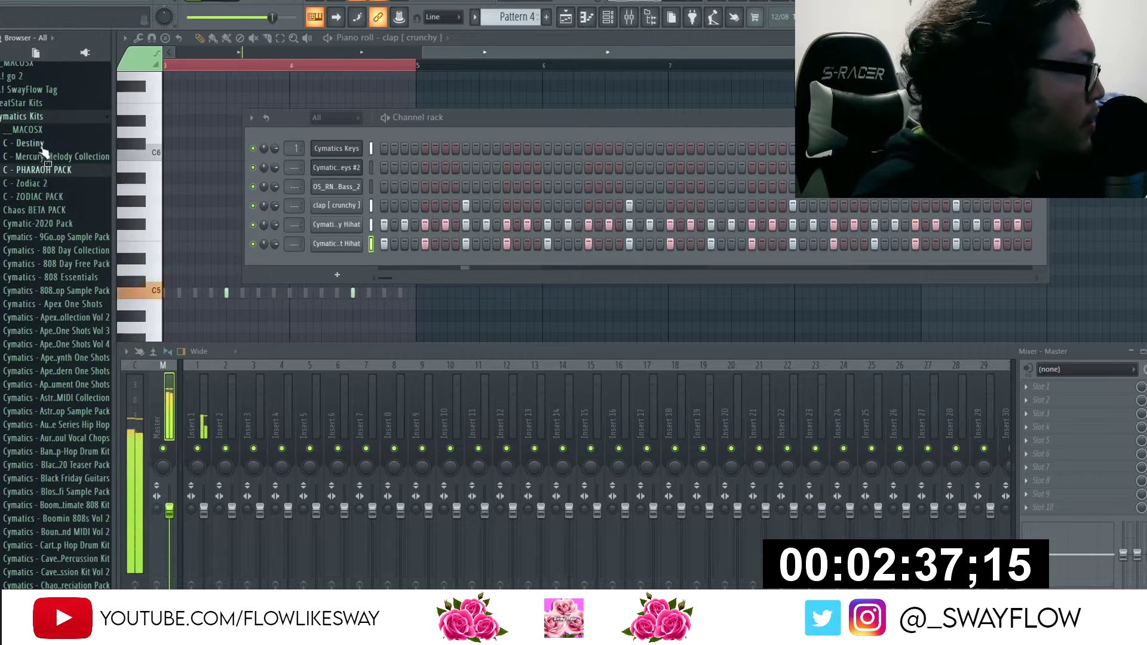
scroll(60, 160, "up", 7)
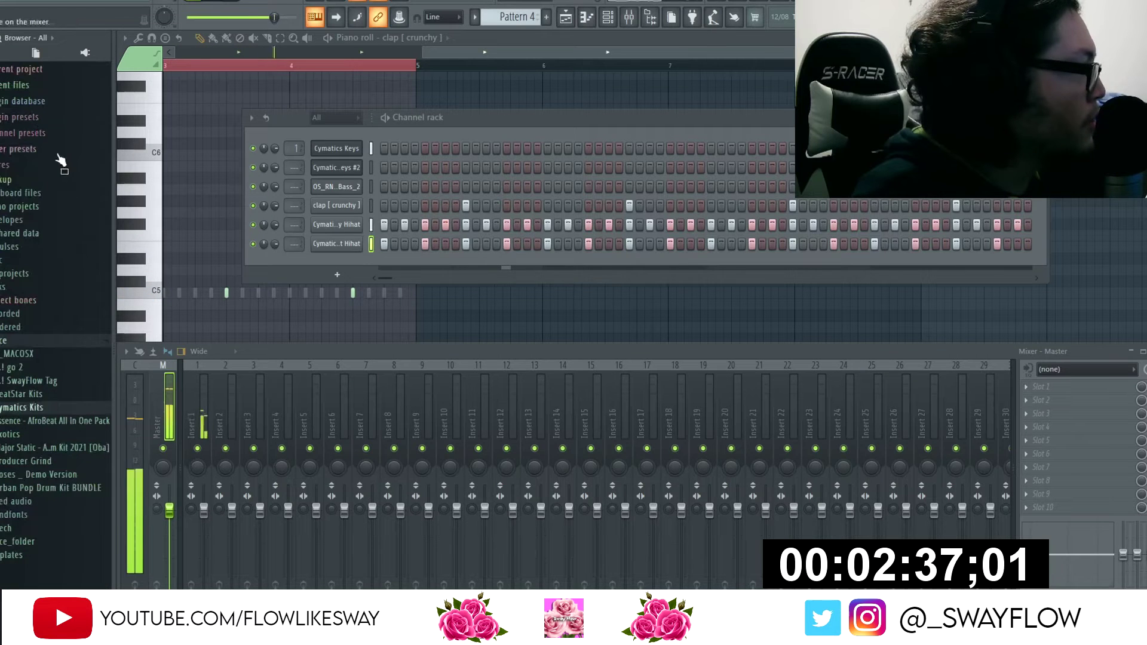
- Add 808 [ new zay ] from the 1KBeaZy All The 808s folder as a new channel
left_click(18, 435)
scroll(60, 445, "down", 10)
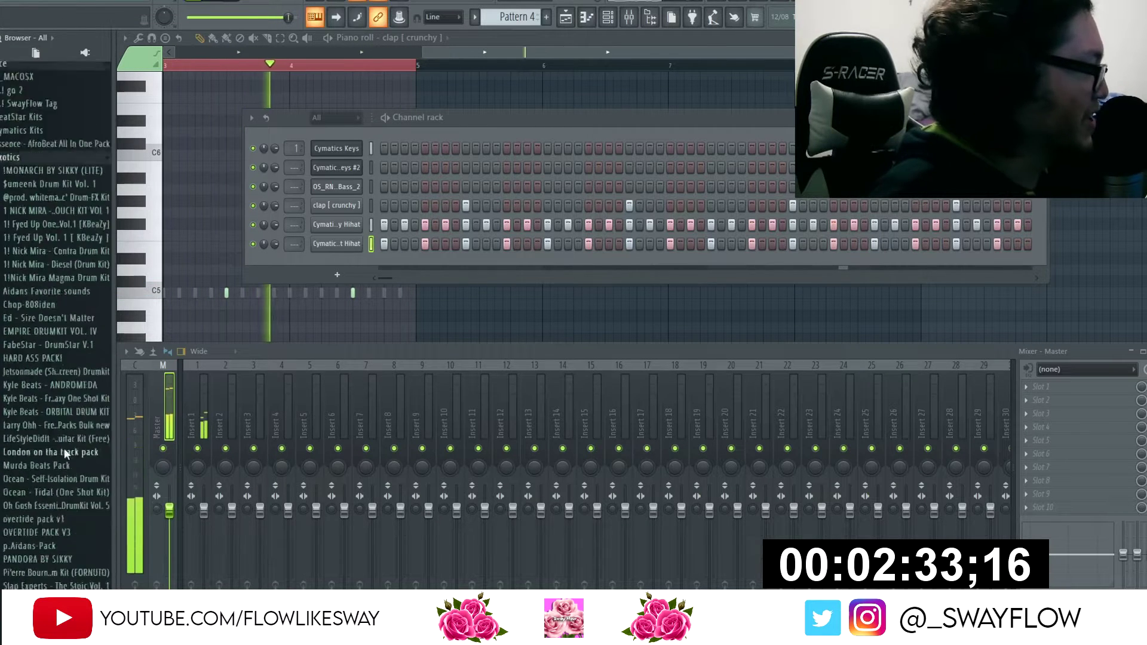
left_click(47, 484)
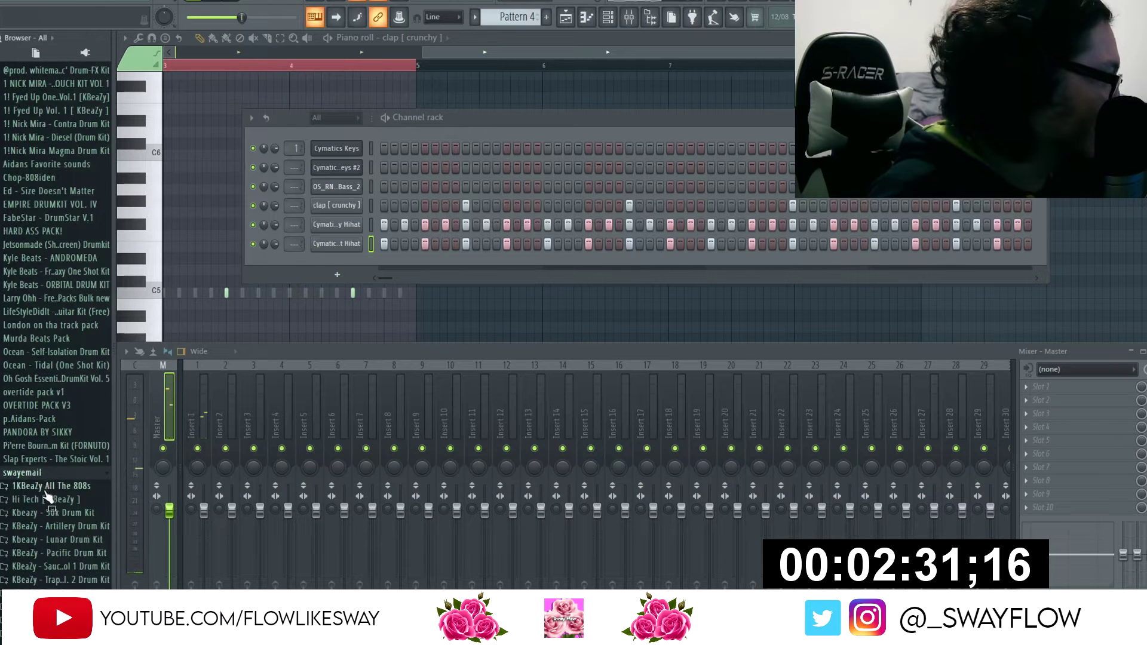
scroll(57, 359, "down", 10)
left_click(67, 289)
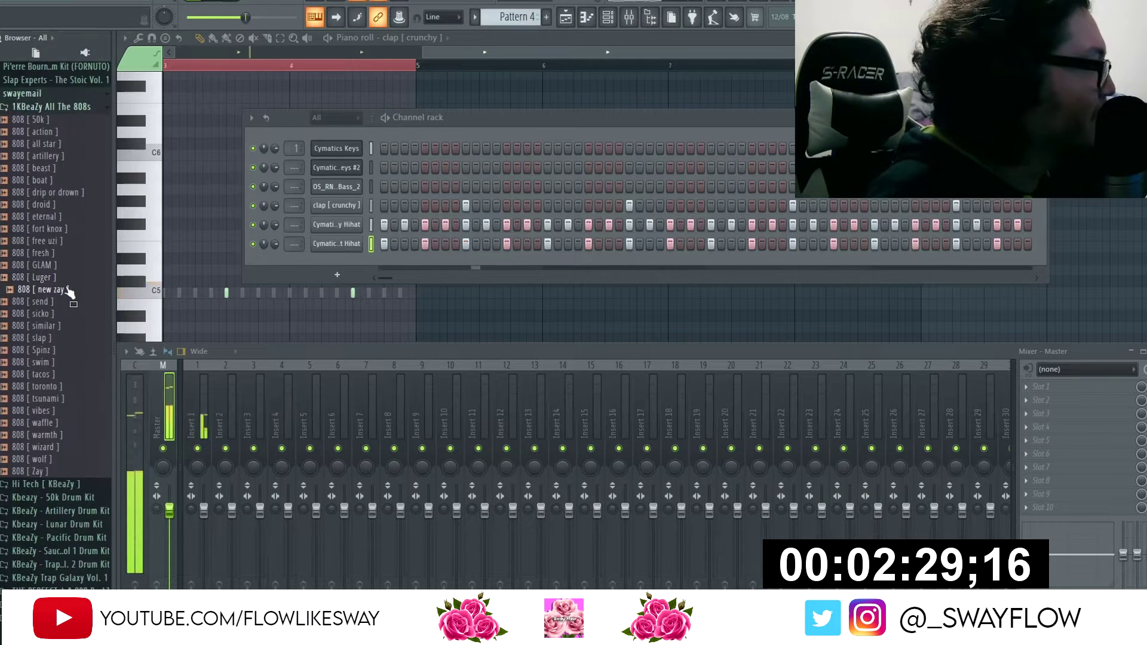
left_click_drag(244, 257, 245, 263)
- Review the new 808's envelope and miscellaneous sampler settings, and enable Normalize for its sample
left_click(335, 263)
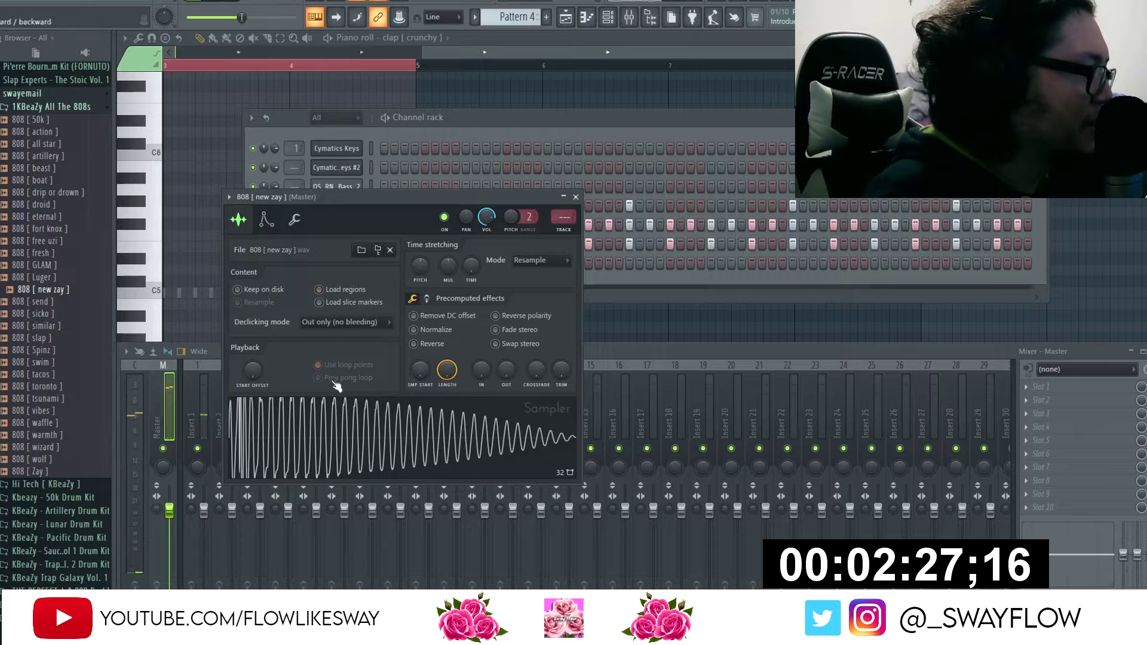
left_click(282, 219)
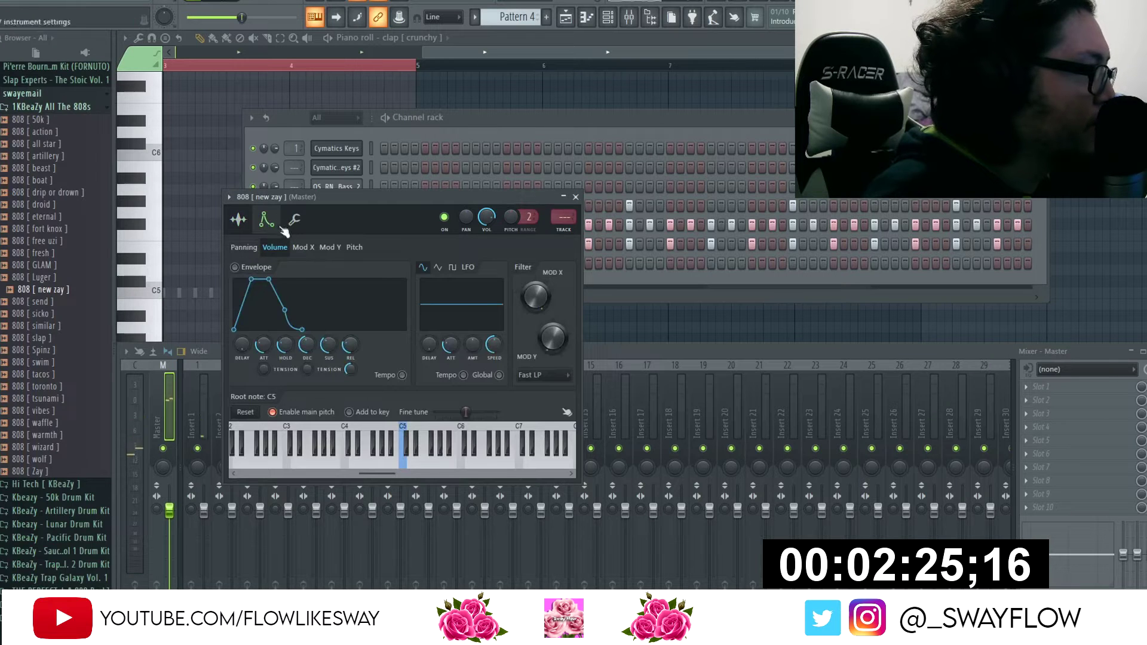
left_click(294, 220)
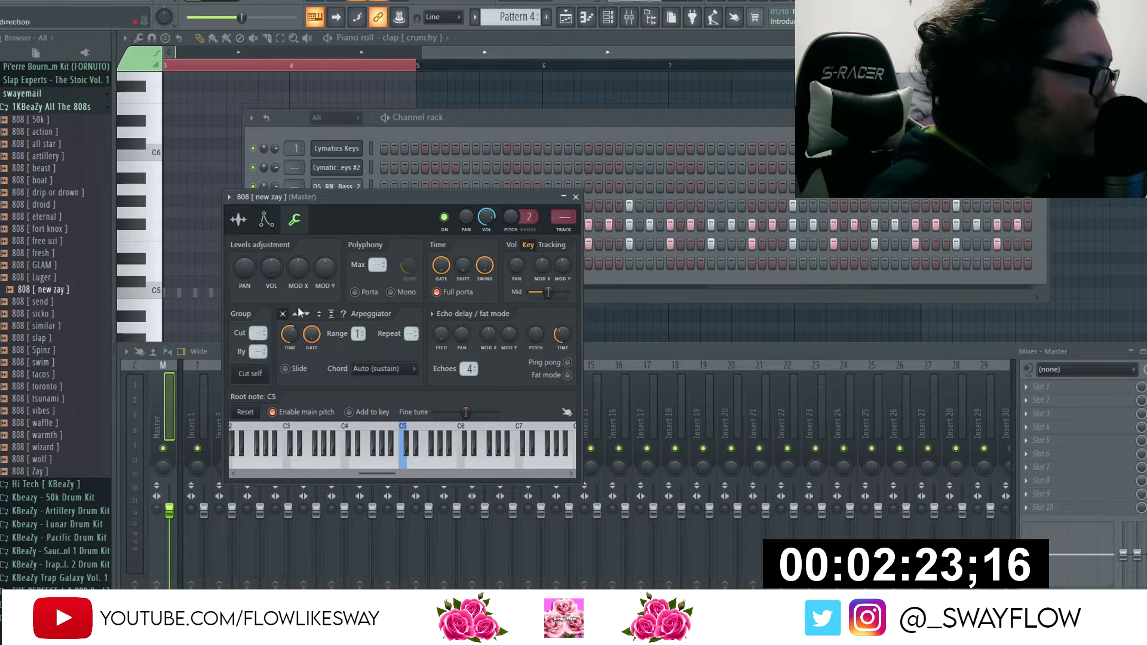
left_click(239, 219)
left_click(433, 330)
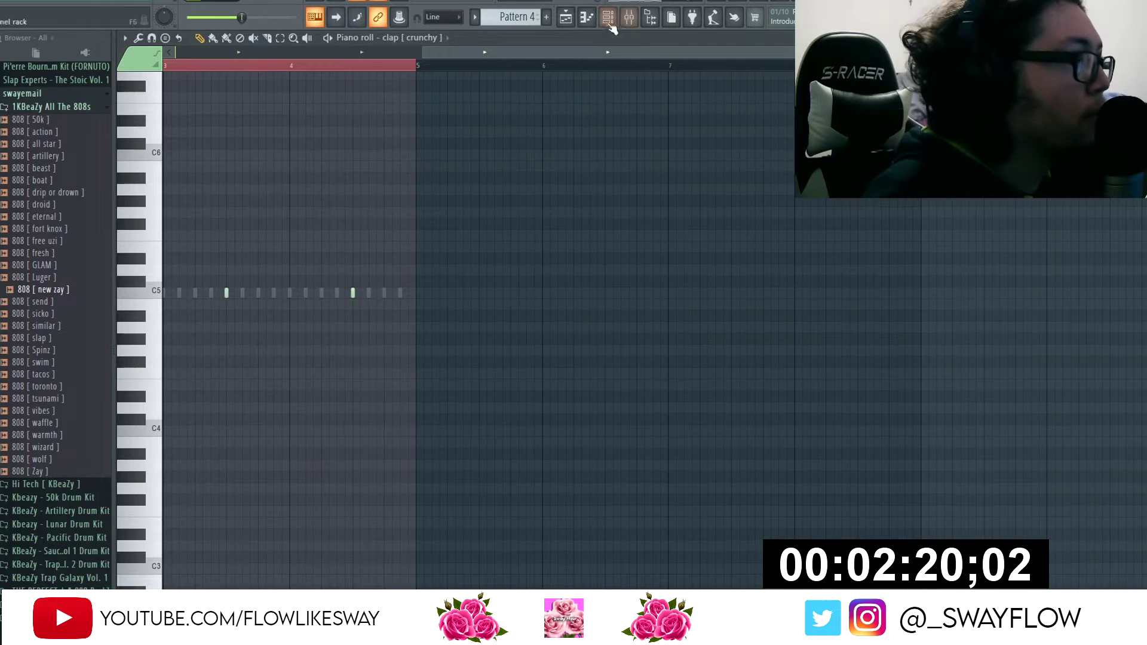
- Create Pattern 5 and place an eight-bar clip of it on Track 8 from bar 9 to bar 17
left_click(609, 21)
key("F4")
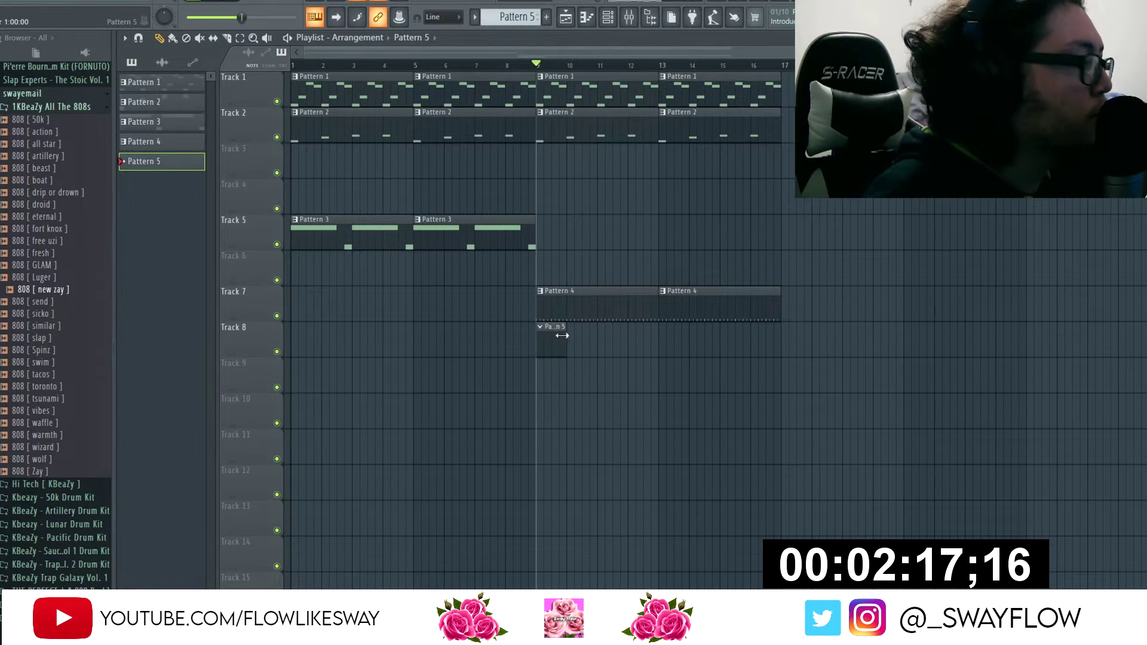
left_click_drag(565, 337, 798, 341)
- Place one-beat C5 notes for the 808 on beats 1 and 4 of bar 1 in Pattern 5 and audition them
key("F6")
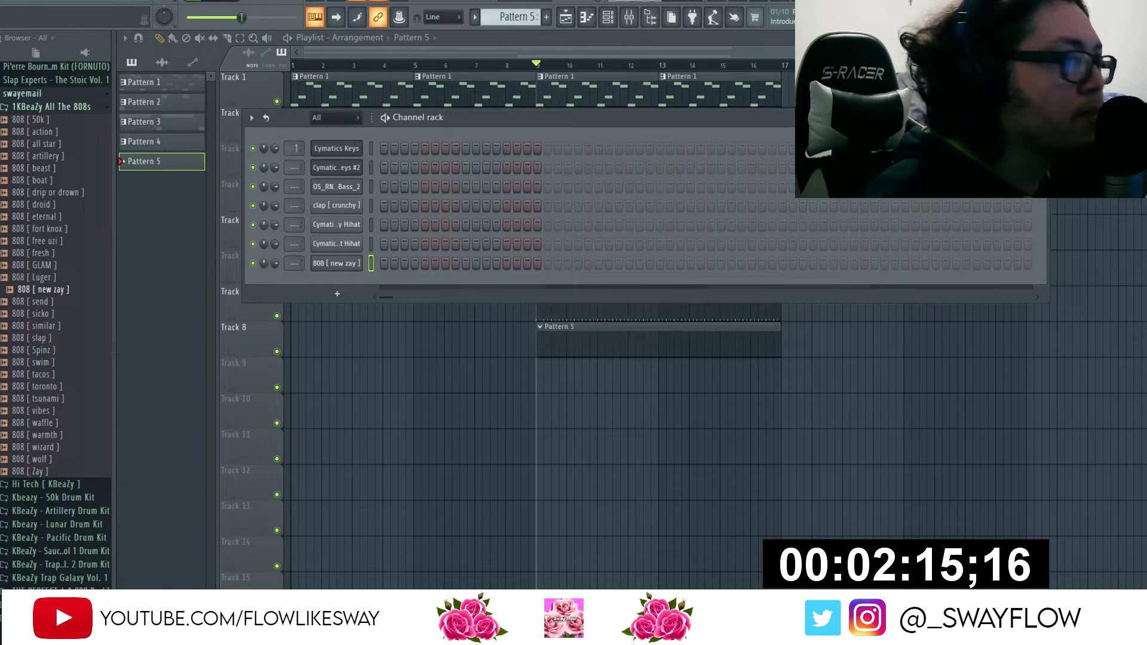
left_click(1017, 117)
left_click(466, 266)
scroll(239, 280, "up", 3)
left_click_drag(179, 285, 85, 296)
key("space")
left_click_drag(290, 284, 263, 298)
key("space")
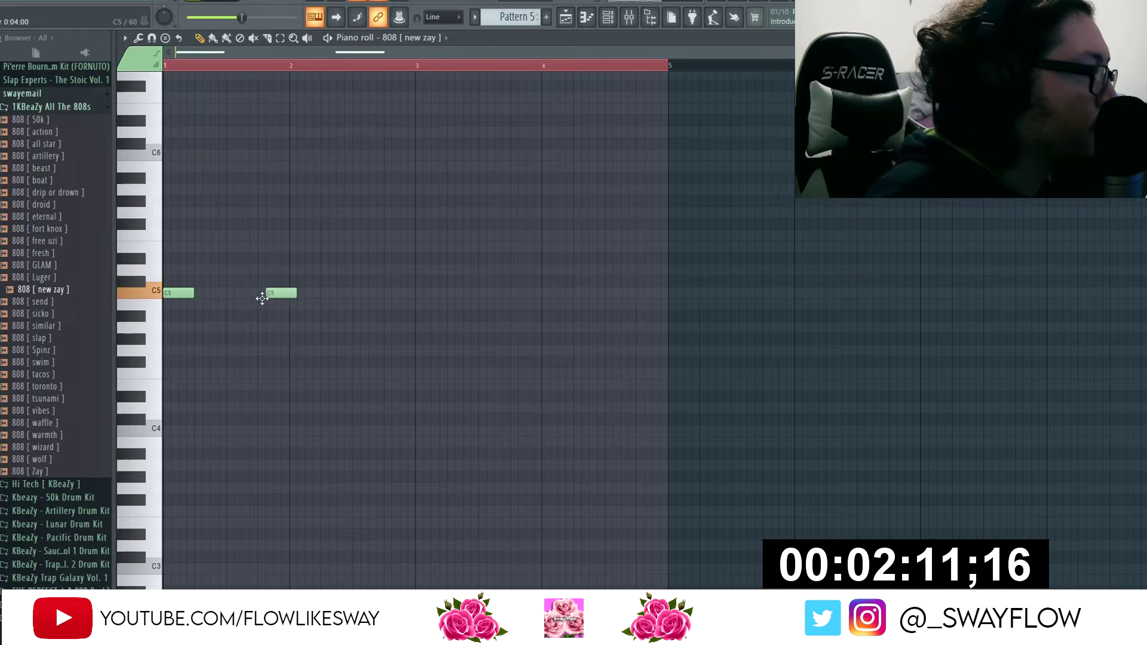
key("space")
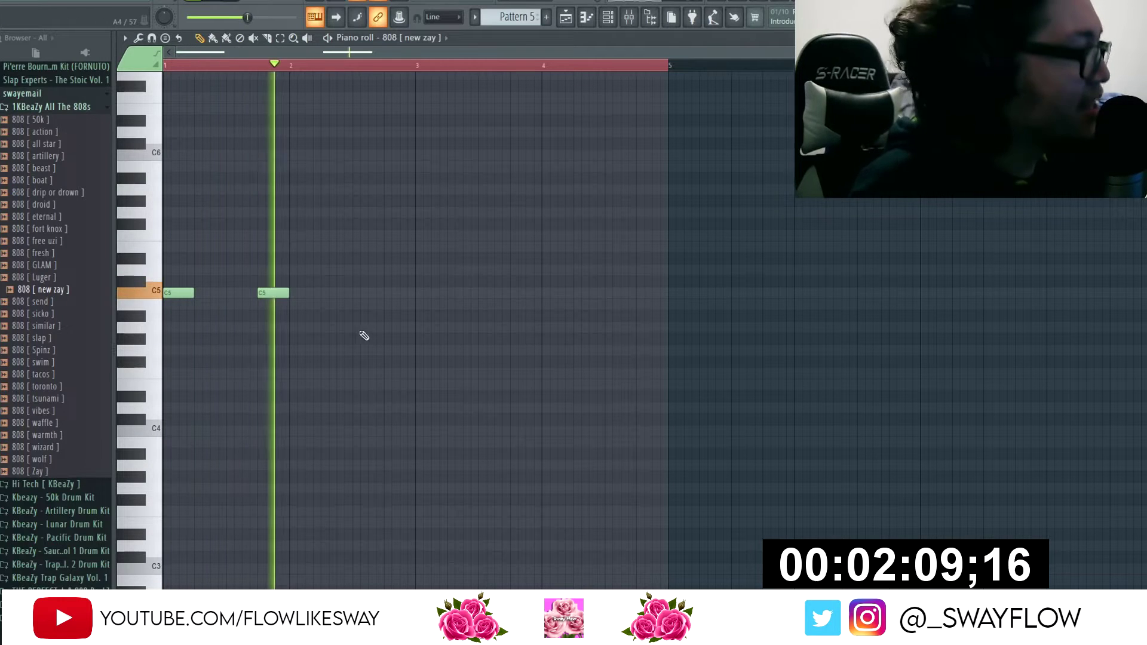
- Add four one-beat C5 notes for the 808, three across bar 3 and one on beat 3 of bar 4, and audition the line
left_click(424, 293)
left_click(464, 293)
left_click(514, 294)
left_click(605, 293)
left_click_drag(605, 293, 612, 293)
key("space")
key("ctrl+a")
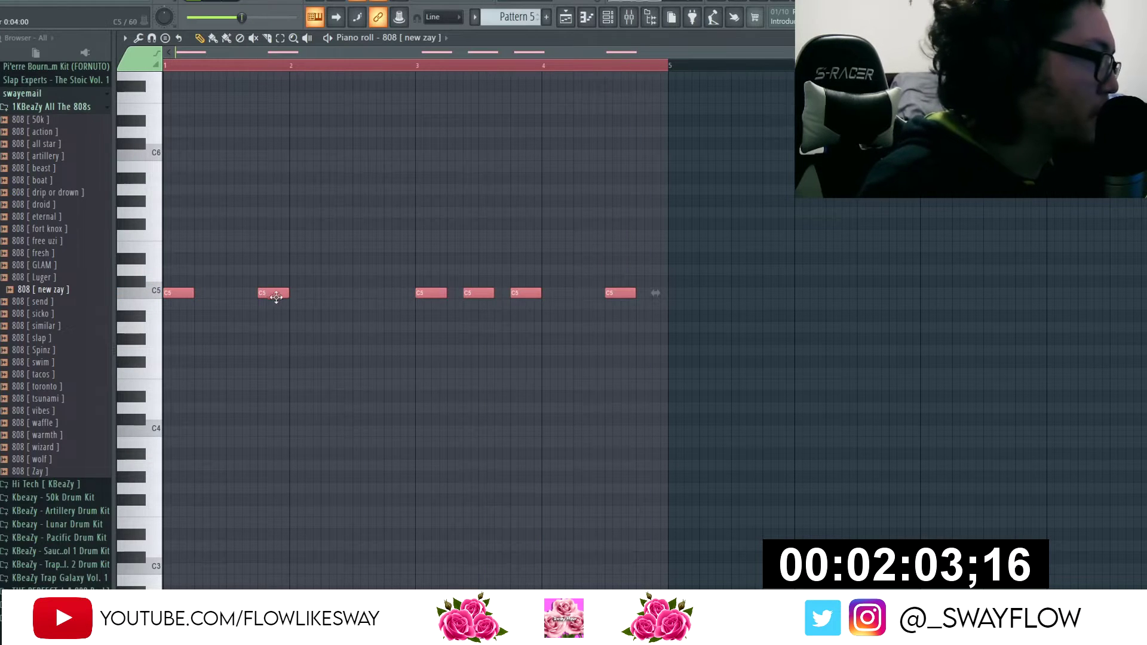
key("space")
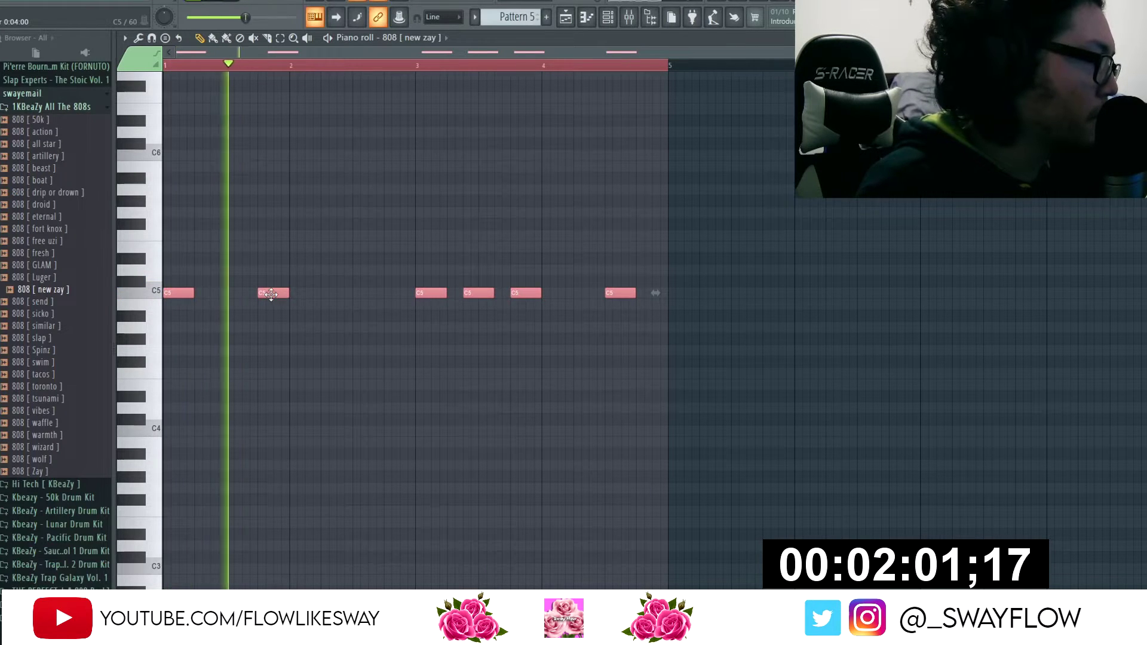
key("ctrl+d")
- Trim the Pattern 5 clip on Track 8 to four bars and repeat it at bar 13
left_click(566, 18)
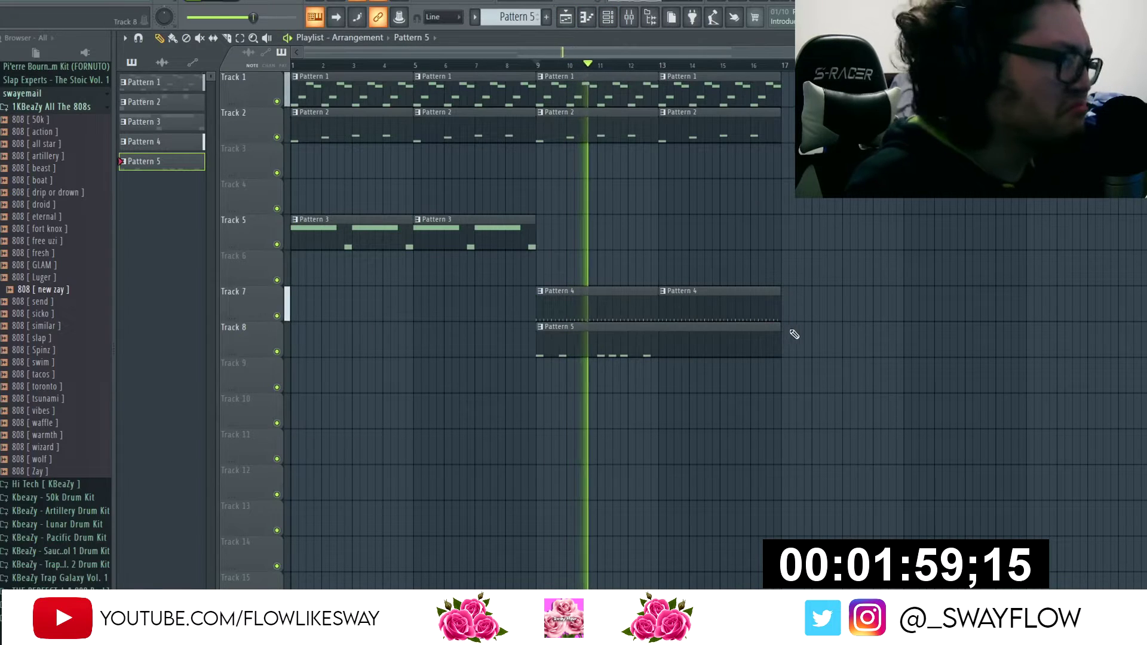
left_click_drag(781, 328, 670, 337)
left_click(681, 334)
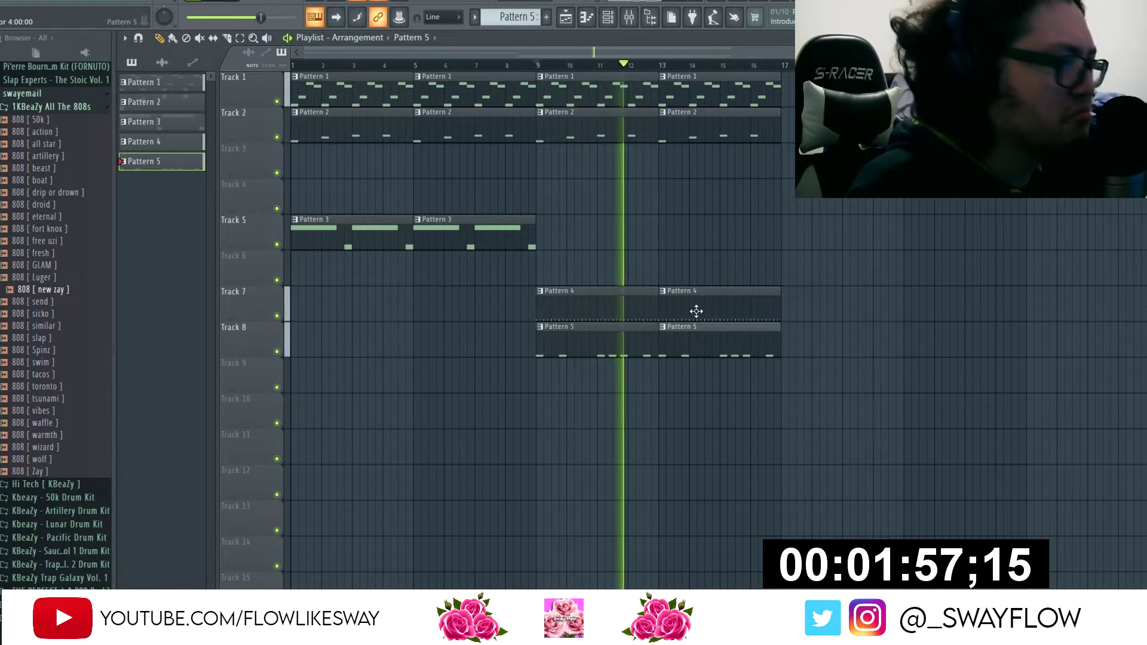
- Reopen Pattern 4's channels and look through the BeatStar Kits for another sample
double_click(596, 292)
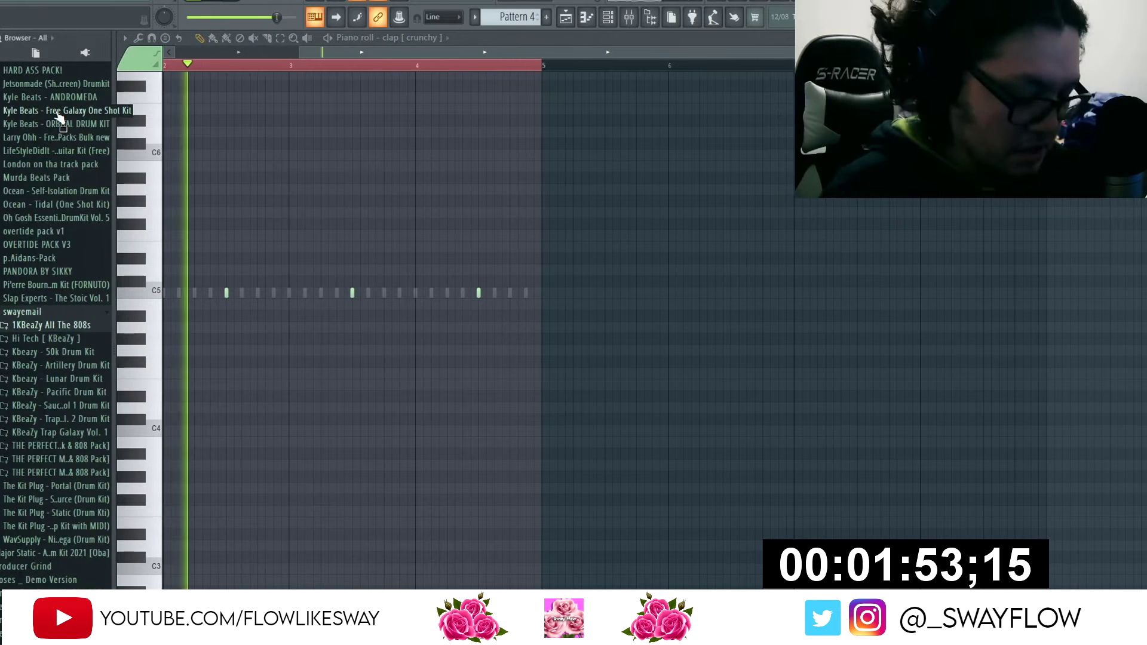
key("F6")
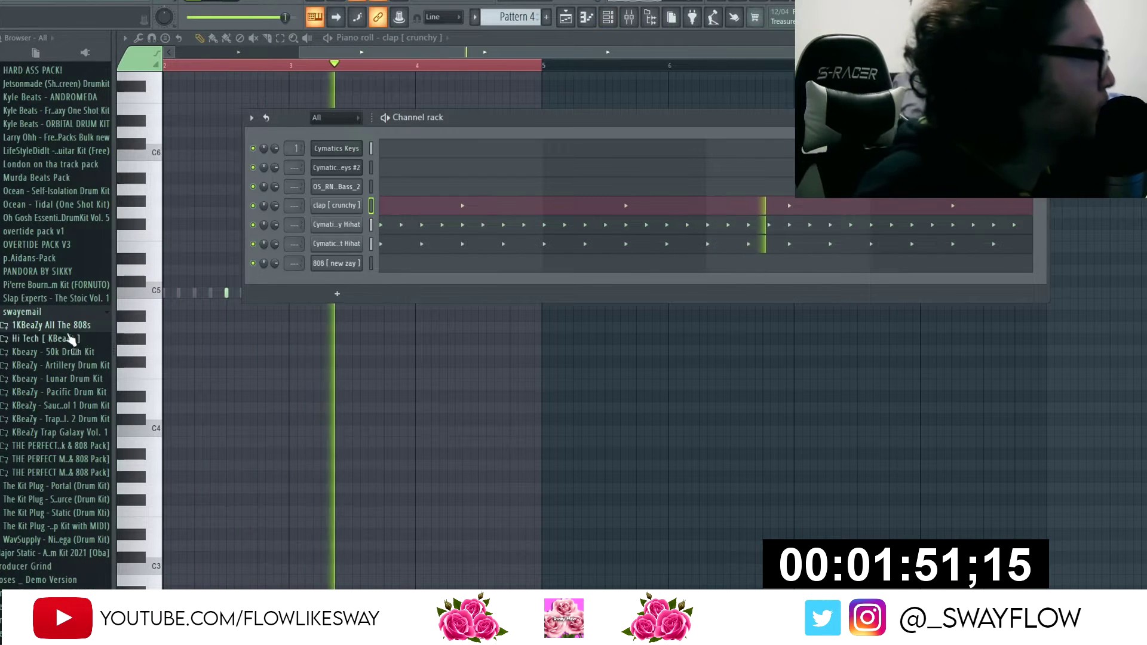
scroll(66, 251, "up", 7)
key("space")
scroll(60, 267, "up", 7)
left_click(38, 394)
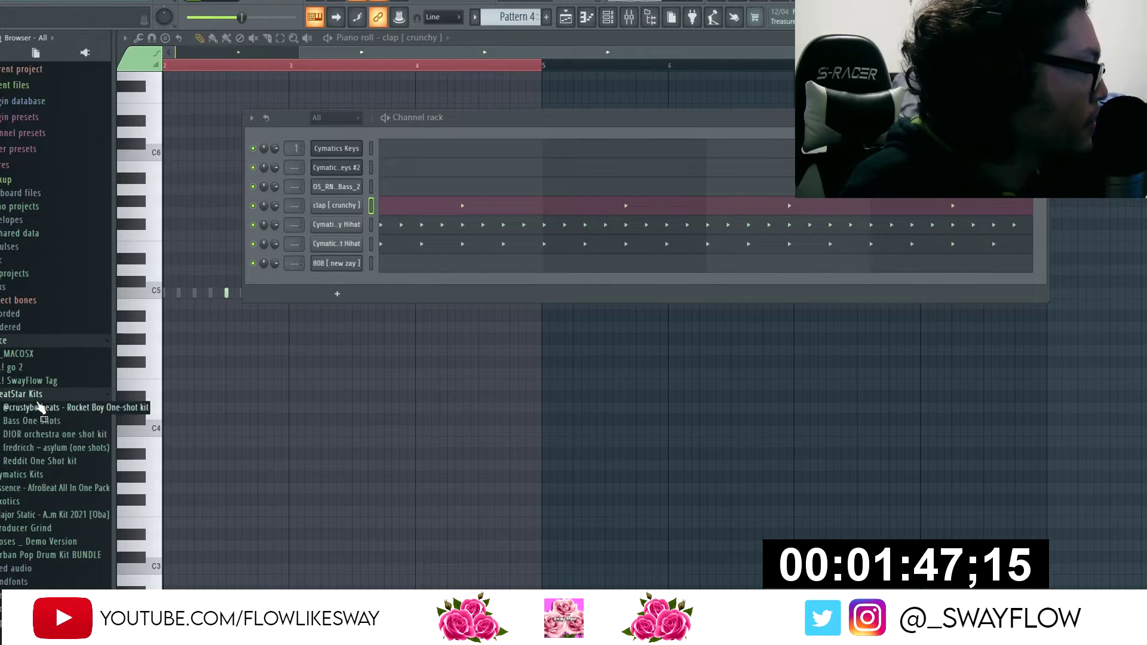
left_click(38, 396)
left_click(36, 408)
key("space")
- Look through the Cymatics Kits' PHARAOH PACK folders and the kicks in its sample pack for a drum sound
left_click(45, 321)
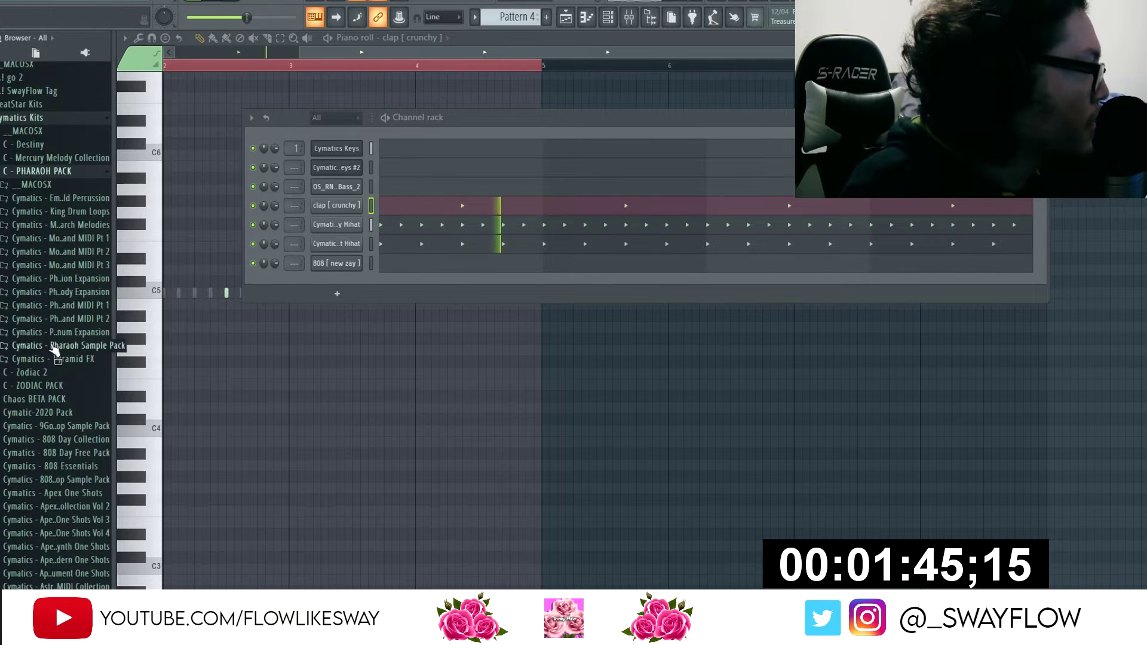
left_click(55, 359)
left_click(30, 170)
scroll(36, 206, "up", 2)
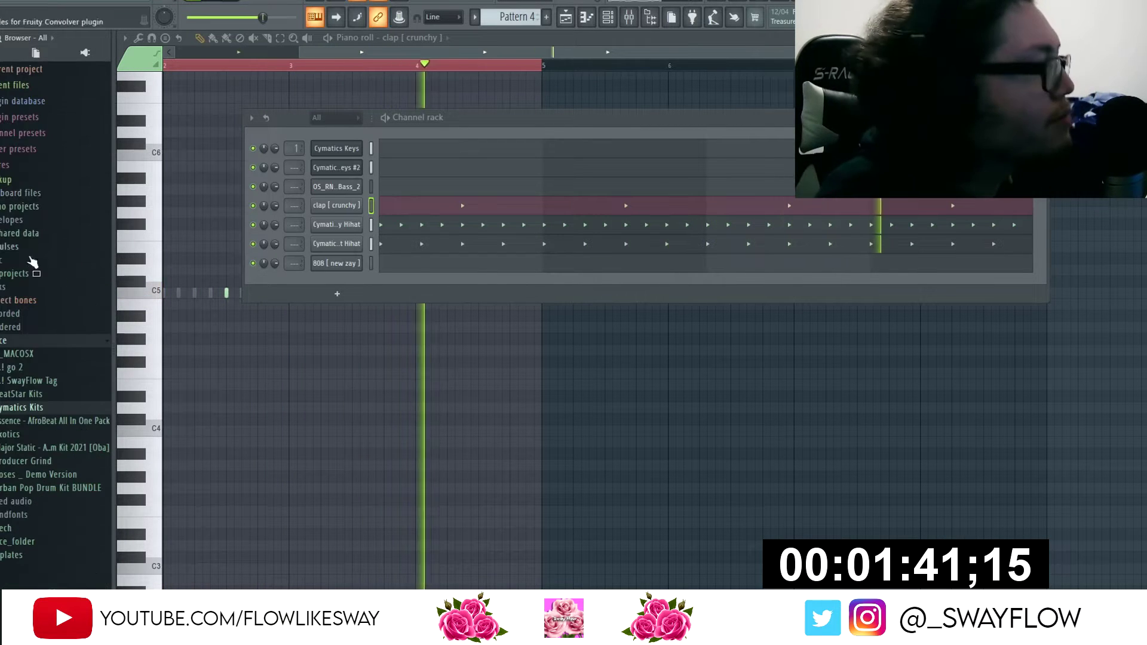
key("space")
scroll(59, 400, "up", 3)
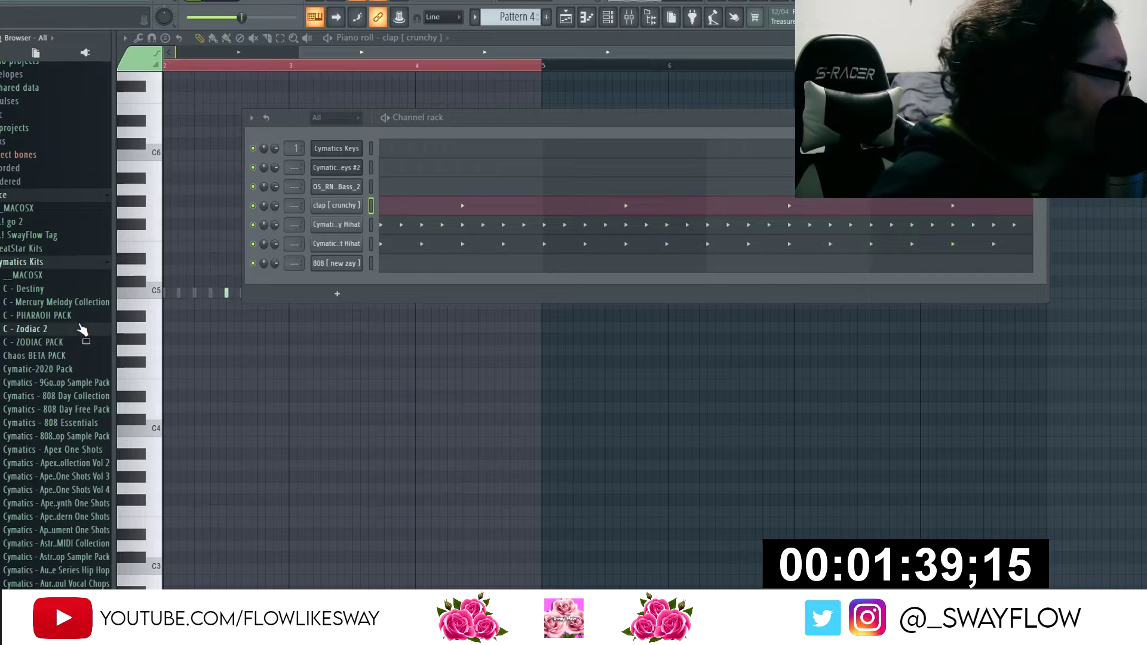
left_click(75, 330)
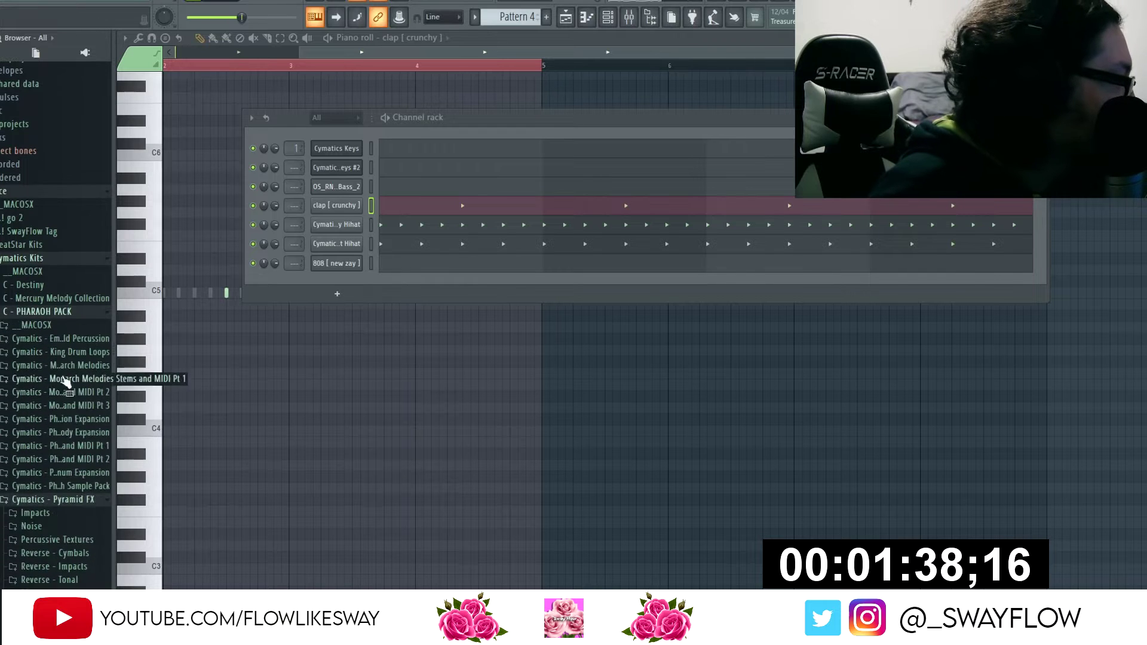
left_click(85, 487)
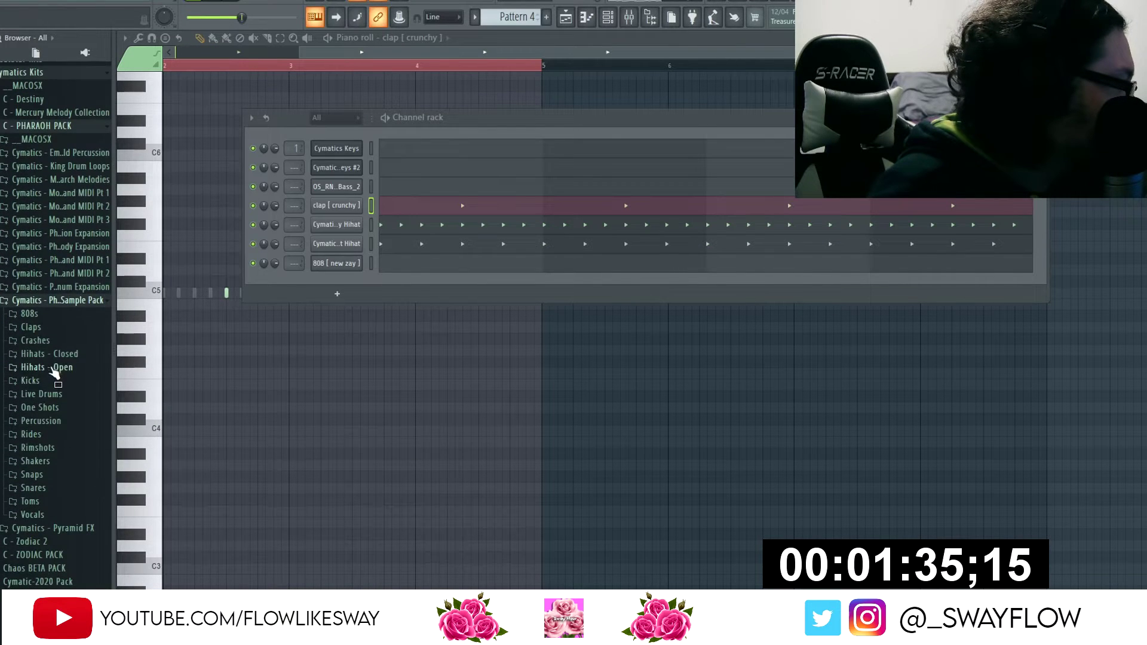
left_click(52, 381)
scroll(56, 399, "down", 3)
key("space")
scroll(62, 349, "up", 4)
- Add the Cymatics Smudge Kick from the expansion's Drum One Shots as a new channel and enable its volume envelope
left_click(81, 181)
left_click(52, 205)
left_click(42, 285)
mouse_move(73, 412)
left_mouse_down()
mouse_move(316, 278)
mouse_move(334, 287)
left_mouse_up()
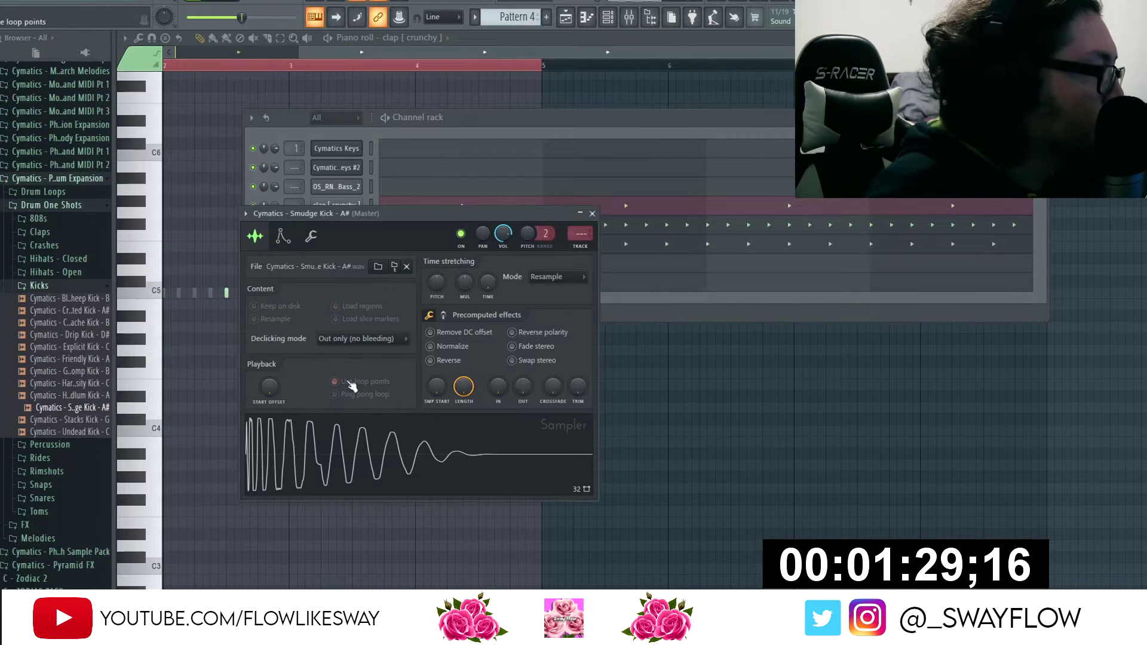
left_click(283, 236)
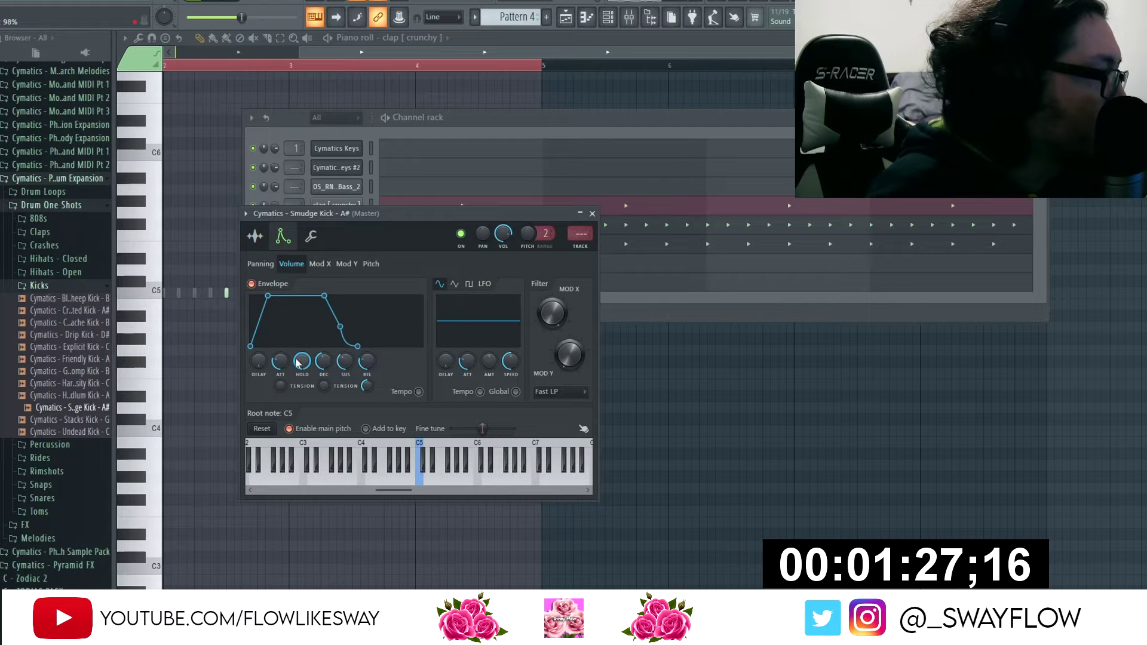
left_click(311, 236)
- Place one-beat C5 kick notes on beats 1 and 4 of bar 1, beats 1 and 2.5 of bar 3, and beat 3 of bar 4
key("F7")
left_click_drag(588, 293, 44, 296)
key("space")
left_click(262, 293)
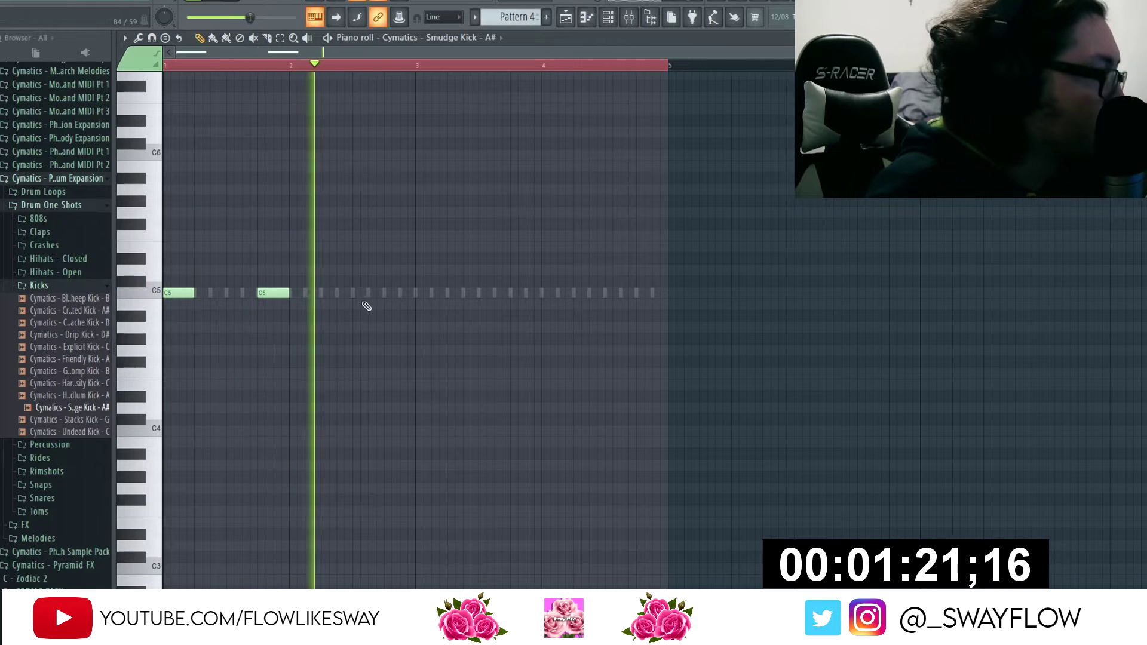
left_click(419, 293)
left_click(467, 294)
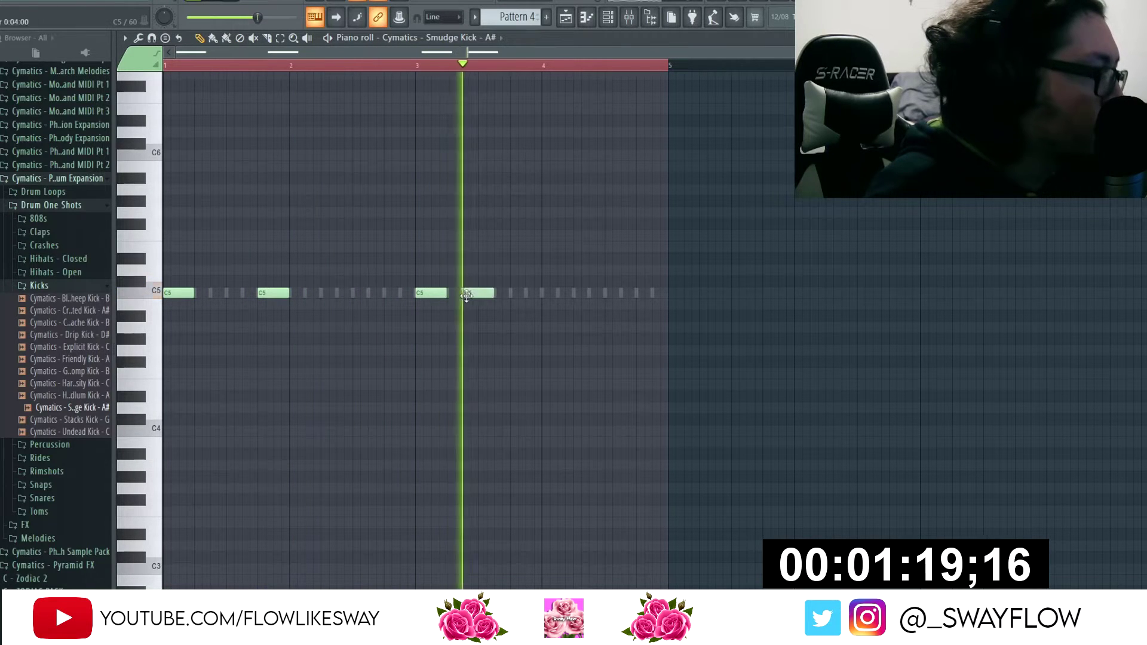
left_click(615, 294)
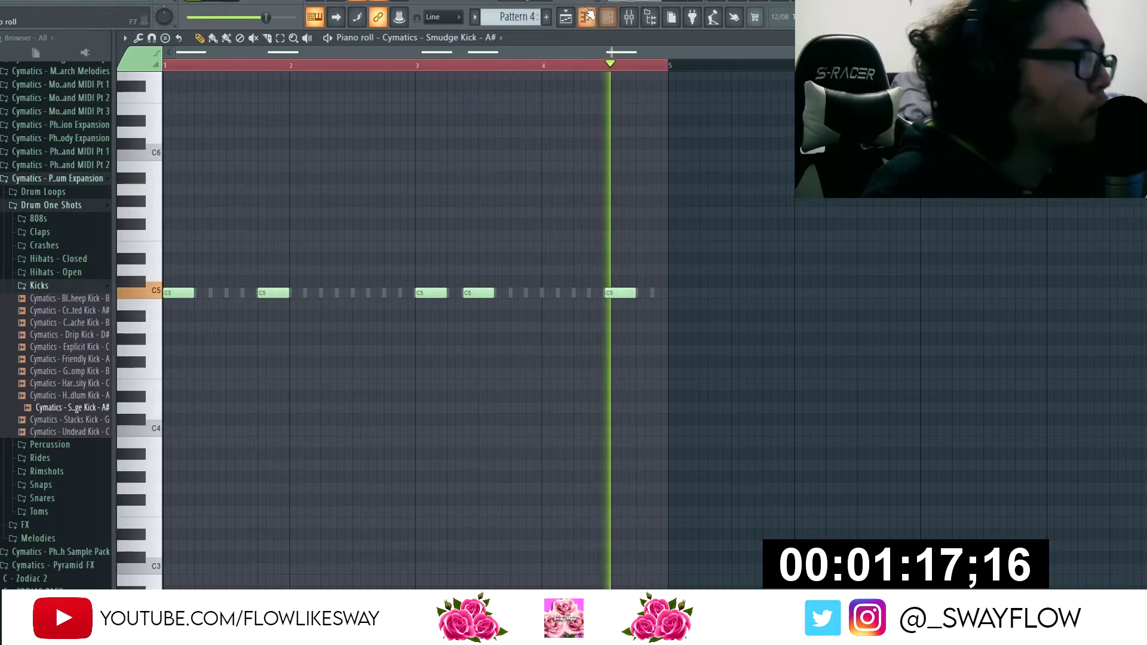
- Add an A# snare from the Snares folder below the clap in Pattern 4, with hits on steps 9, 25, 41 and 57
left_click(586, 16)
left_click(607, 17)
left_click(75, 290)
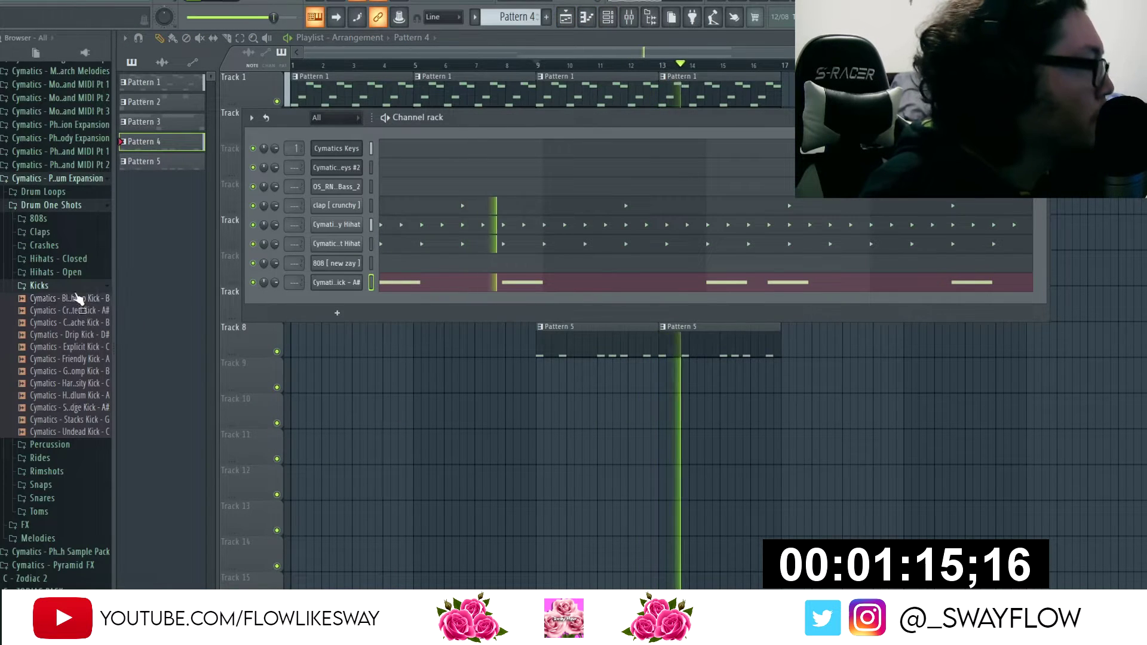
left_click(70, 287)
left_click(42, 353)
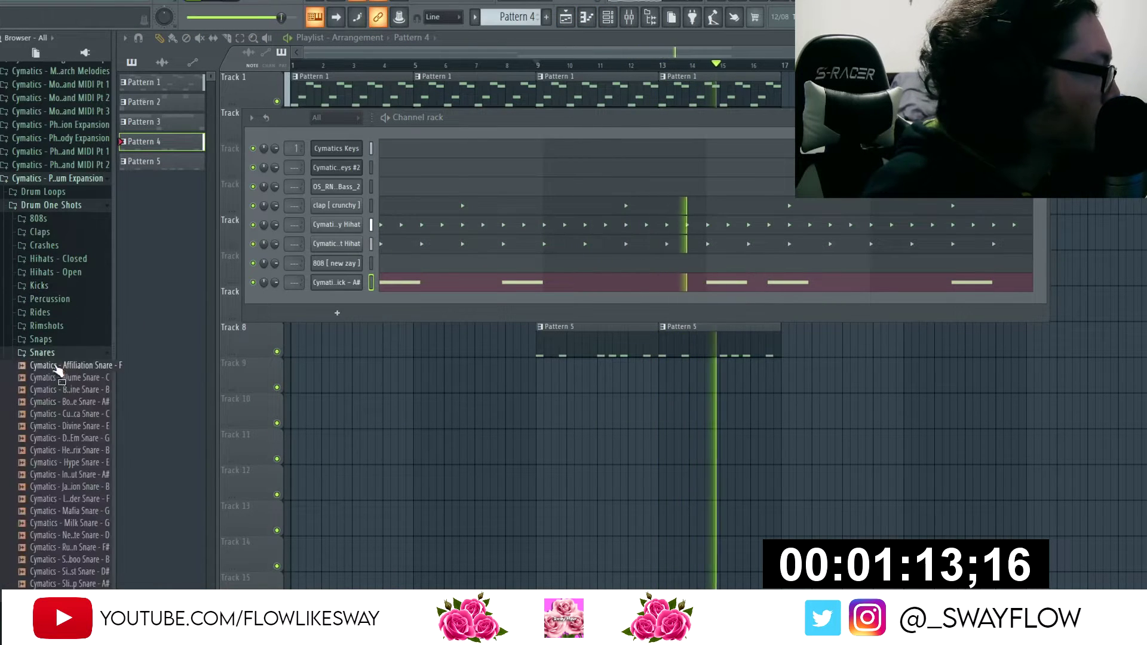
left_click_drag(69, 402, 344, 239)
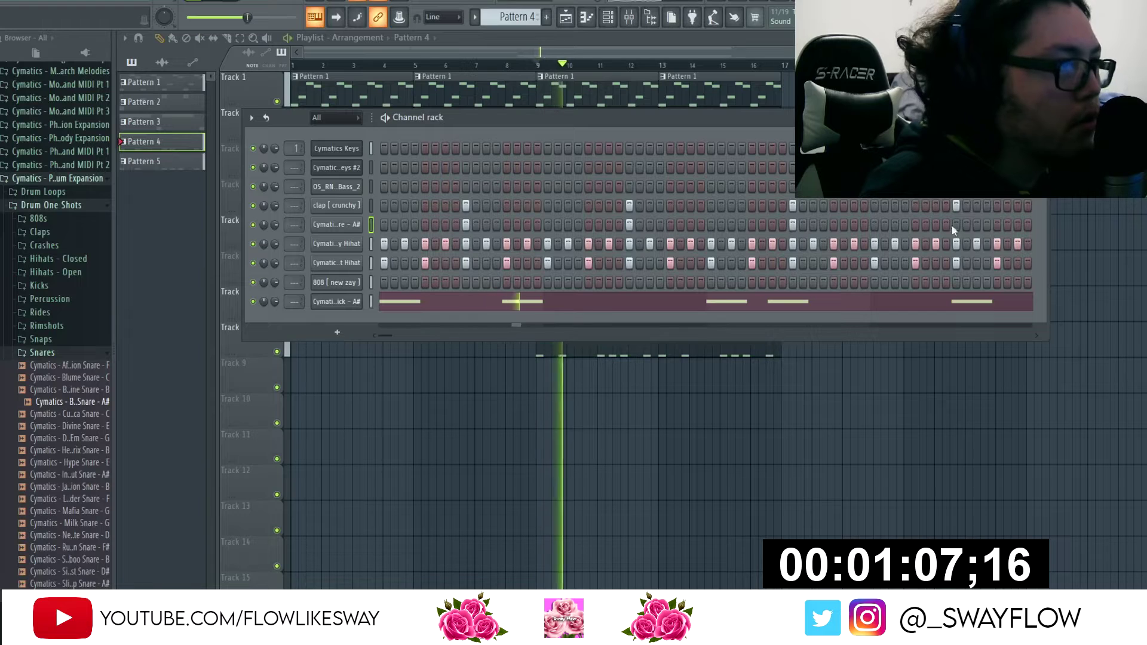
- Add another one-beat C5 kick note halfway through beat 2 of bar 1
left_click(702, 306)
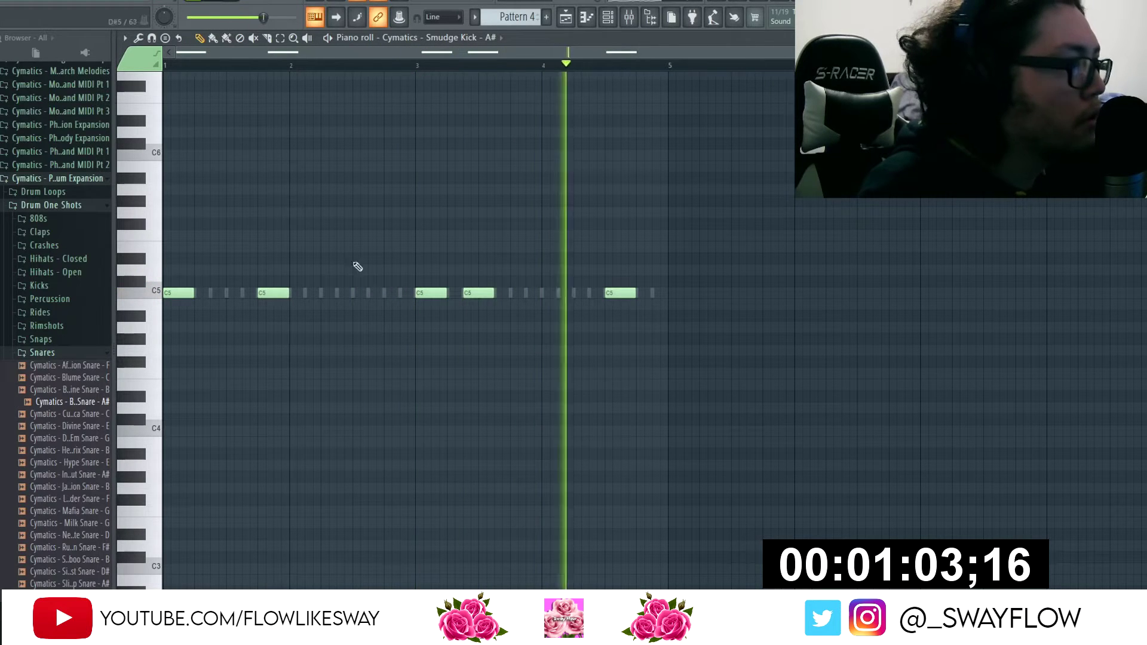
left_click(608, 17)
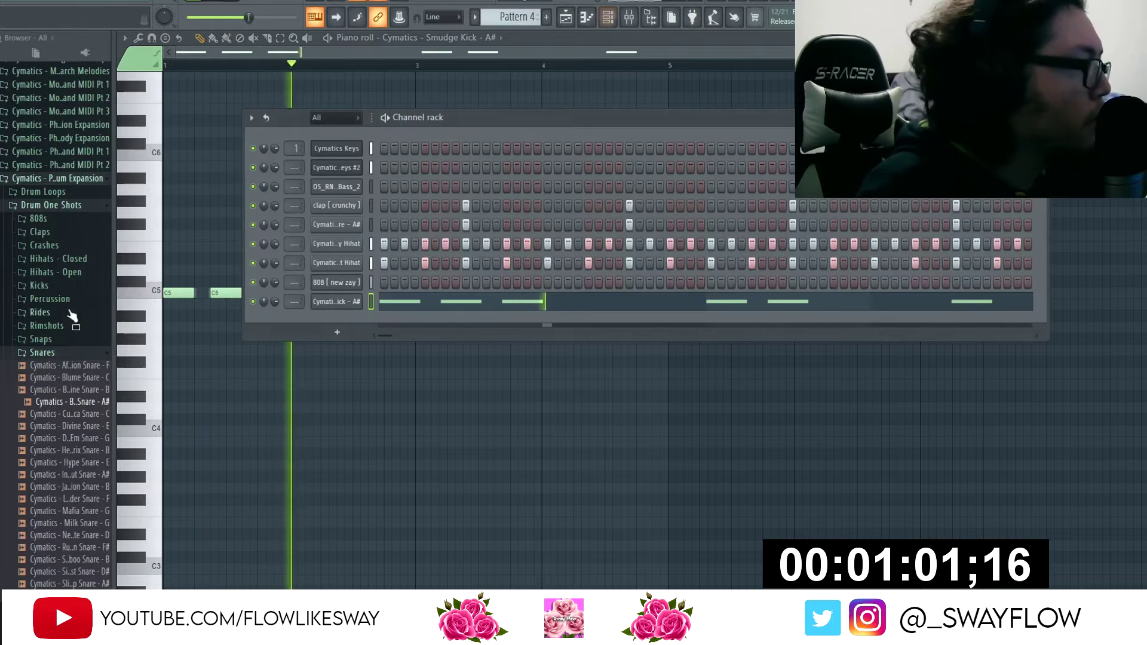
left_click(58, 354)
- Add two samples from the Hihats - Open folder as new channels below the kick and audition the pattern
left_click(60, 273)
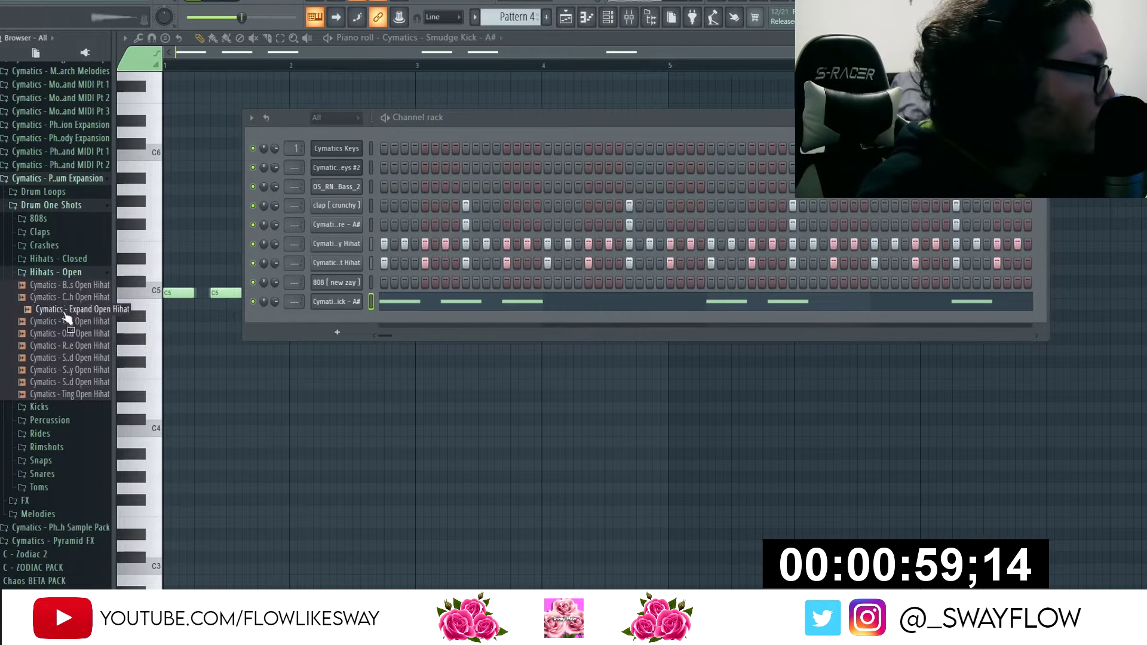
left_click_drag(300, 319, 354, 330)
key("space")
left_click(1020, 117)
key("space")
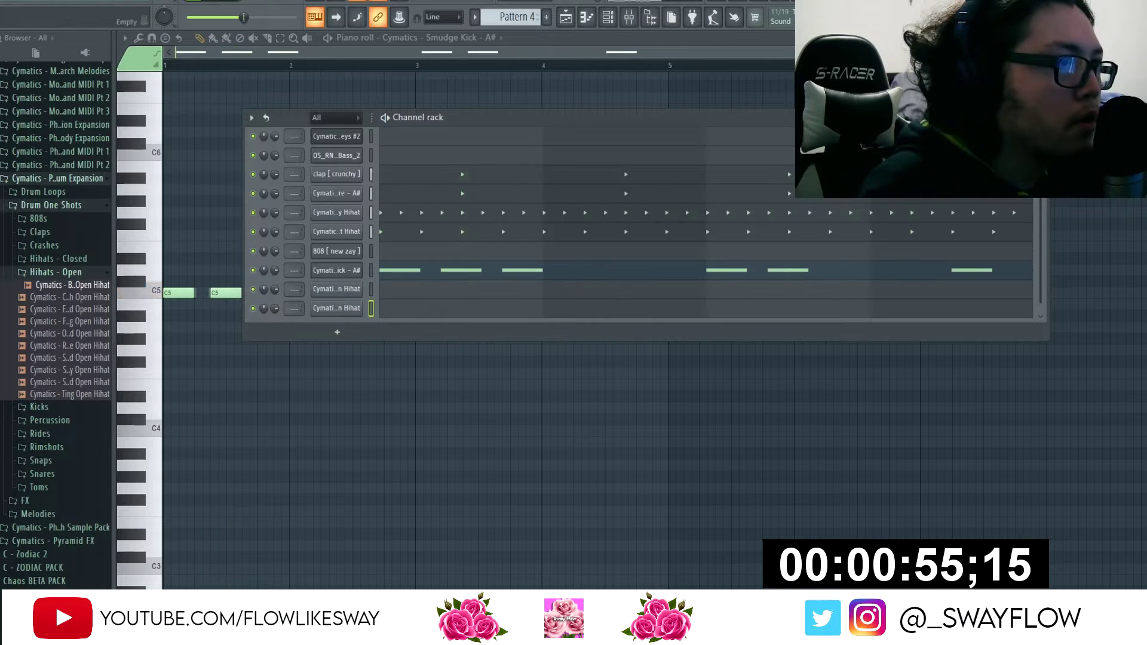
key("space")
left_click(1020, 117)
key("space")
key("space")
- Place hits on steps 5 and 37 of the last open hi-hat and steps 29 and 61 of the other, adjusting the latter's volume
left_click(425, 309)
key("space")
key("space")
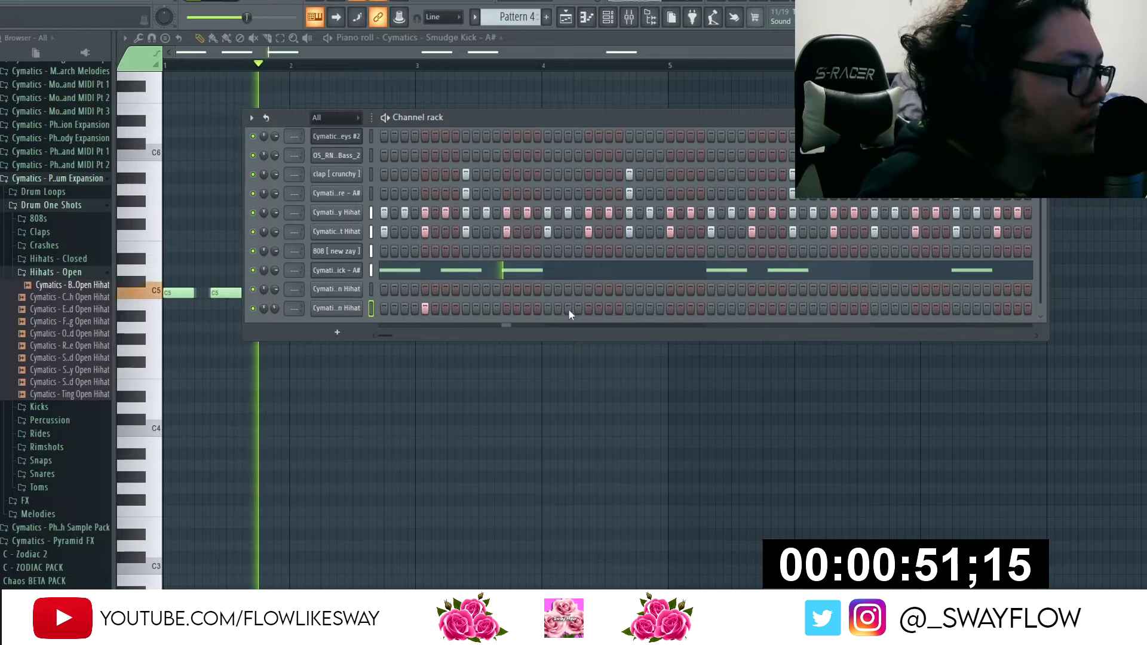
left_click(670, 289)
left_click(751, 308)
left_click(997, 290)
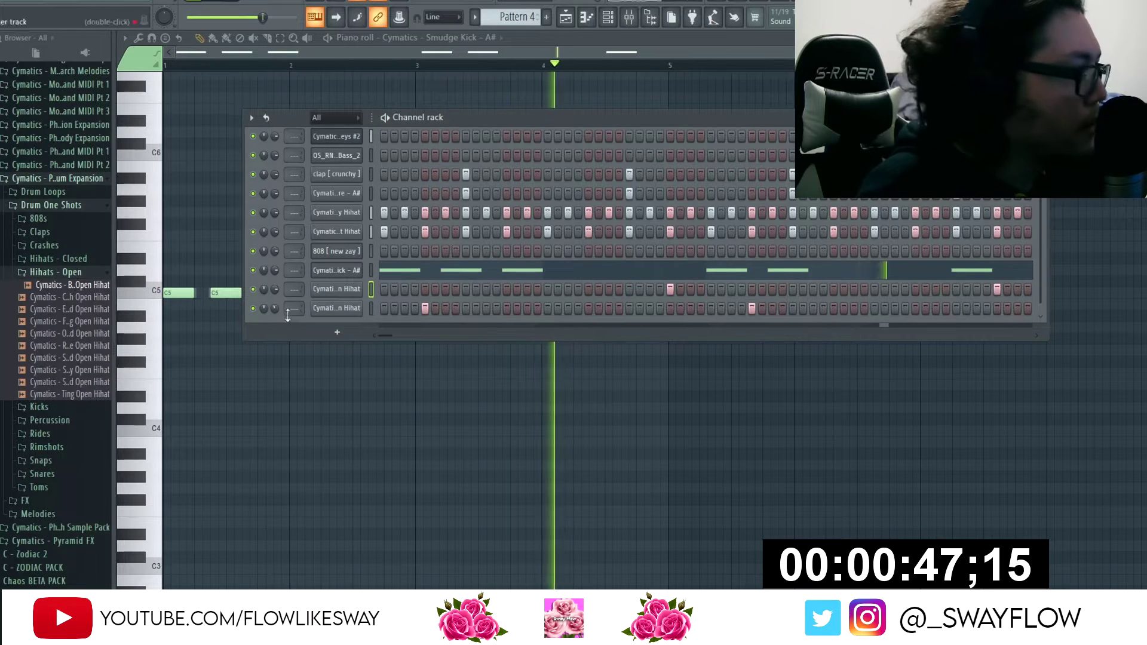
left_click_drag(275, 289, 275, 287)
- Add a sample from the Rimshots folder as a channel below the kick with a hit on step 15
left_click(54, 273)
left_click(47, 326)
left_click_drag(72, 375, 337, 288)
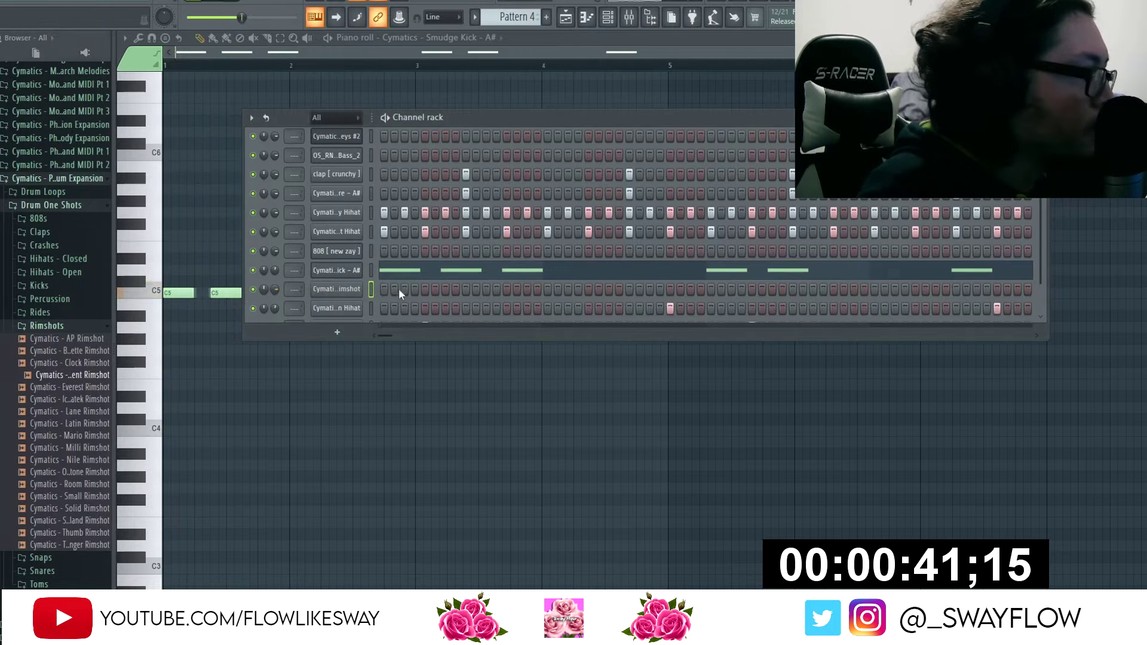
left_click(527, 289)
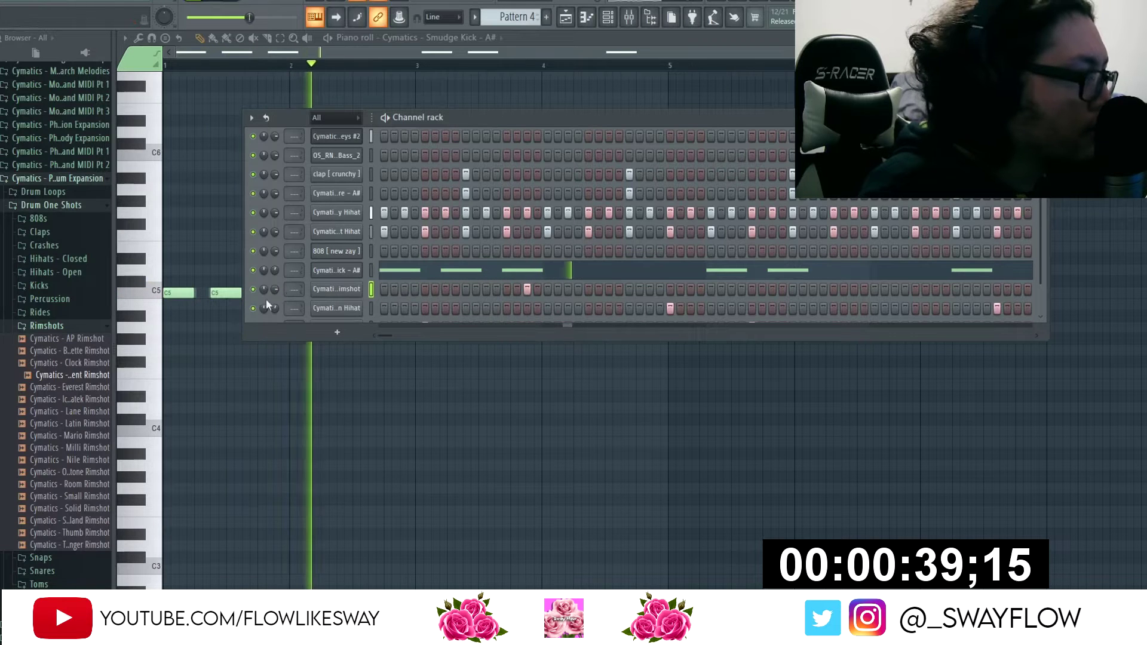
left_click(323, 293)
left_click(526, 147)
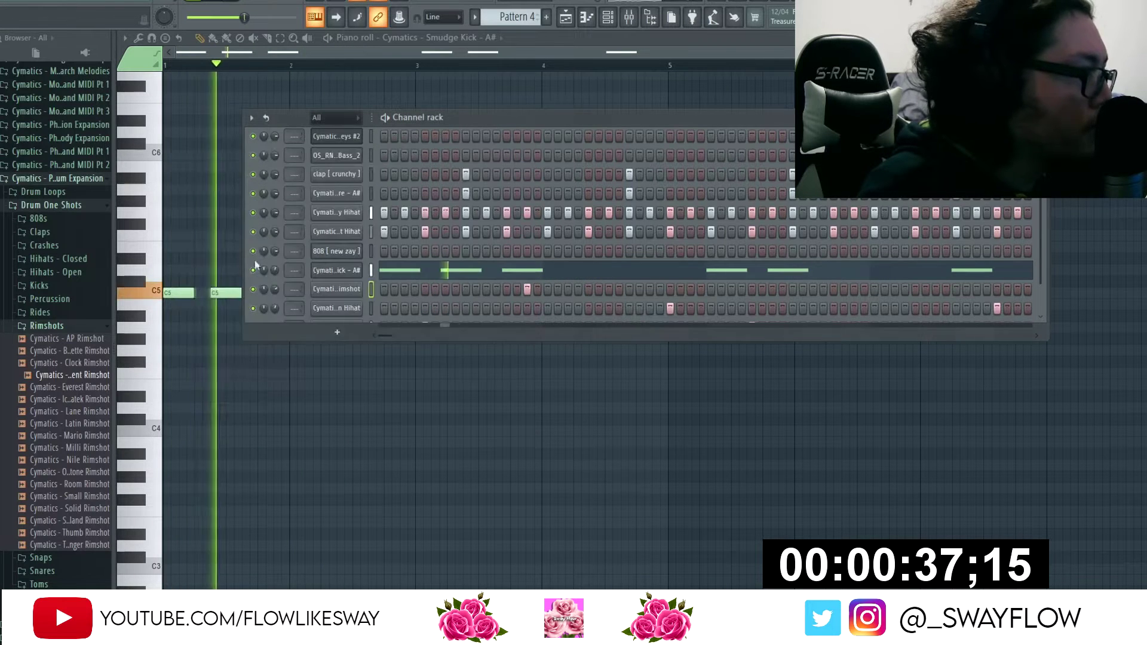
- Browse the drum one-shots and add the closed Cymatics Big Body Hihat as a channel above the 808
left_click(48, 326)
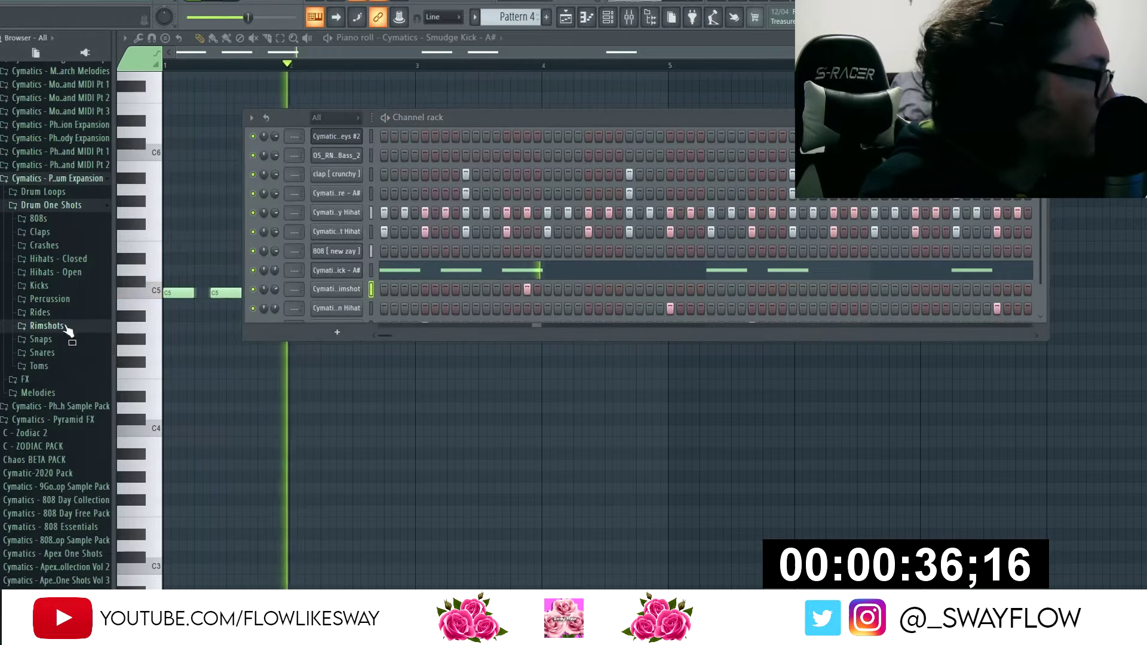
left_click(42, 353)
left_click(42, 353)
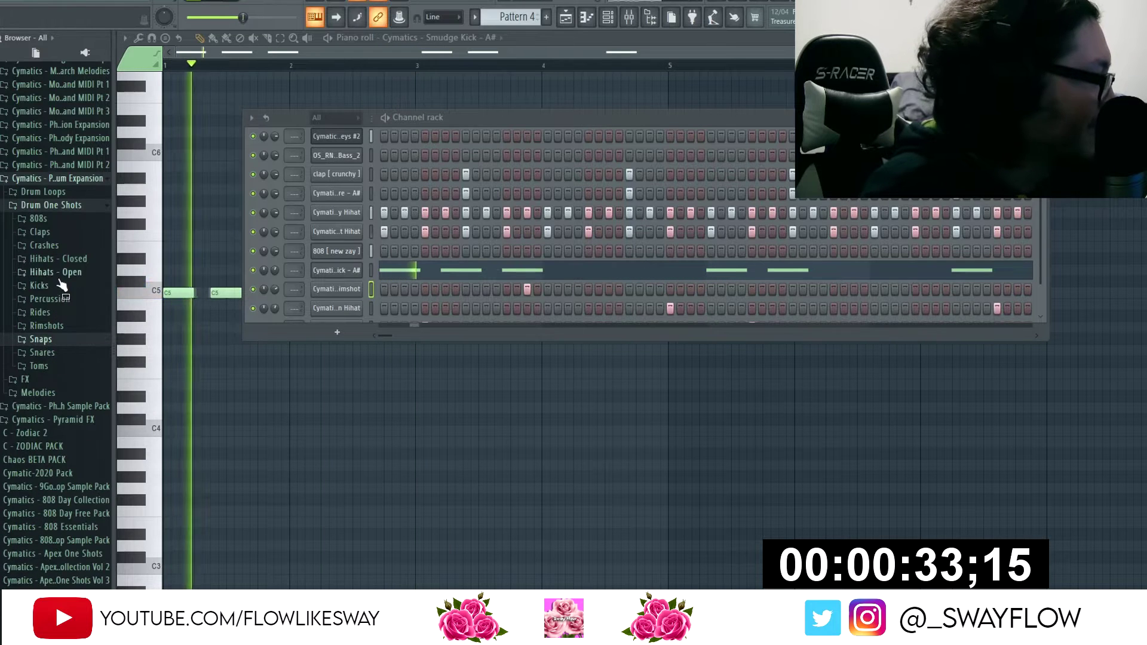
left_click(48, 258)
left_click(64, 262)
left_click(66, 262)
left_click_drag(76, 285, 347, 250)
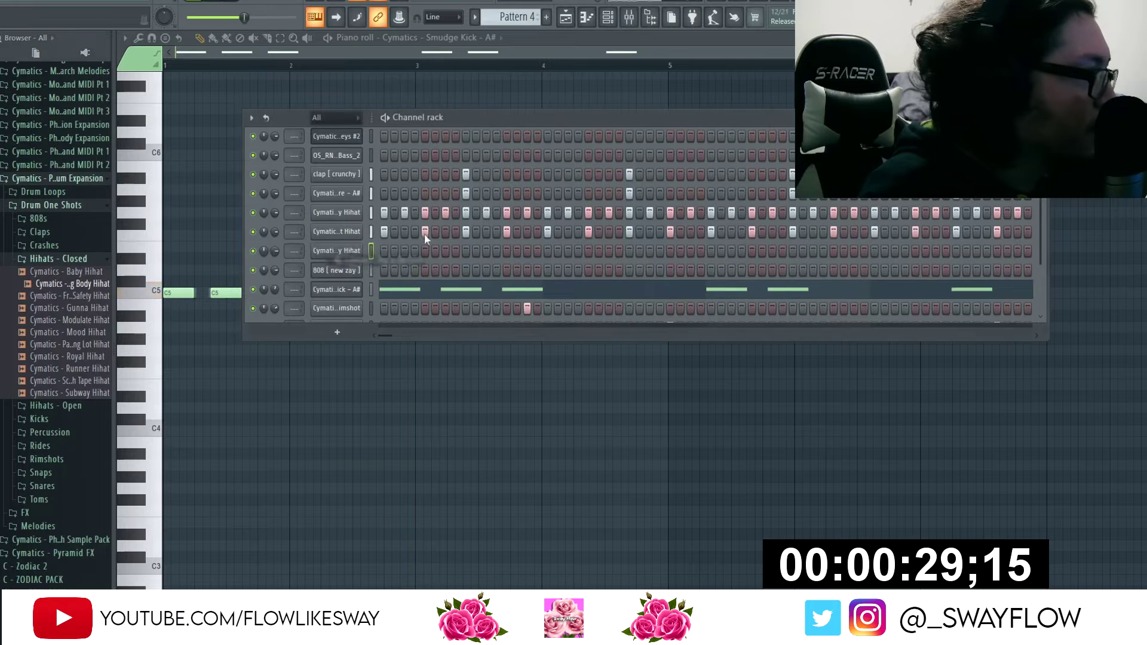
- Place Big Body Hihat hits on steps 5, 7, 23, 37, 39, 55, 61, 62 and 63
left_click(446, 250)
left_click(425, 251)
left_click(609, 251)
left_click(752, 251)
left_click(772, 251)
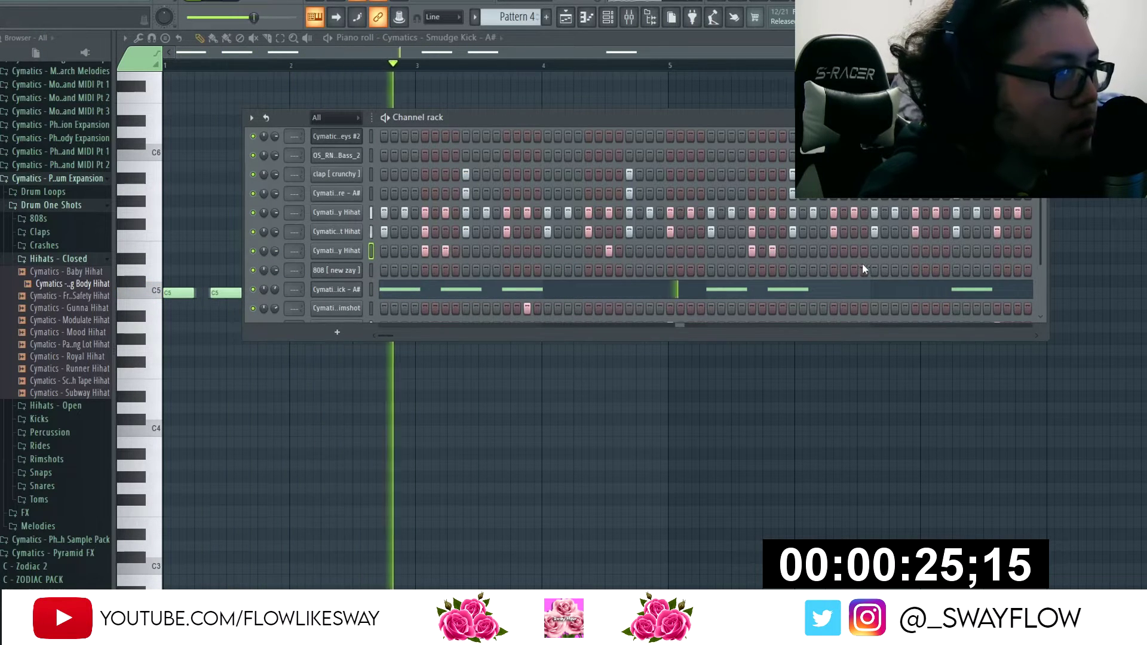
left_click(936, 251)
left_click(997, 251)
left_click(1007, 251)
left_click(1017, 251)
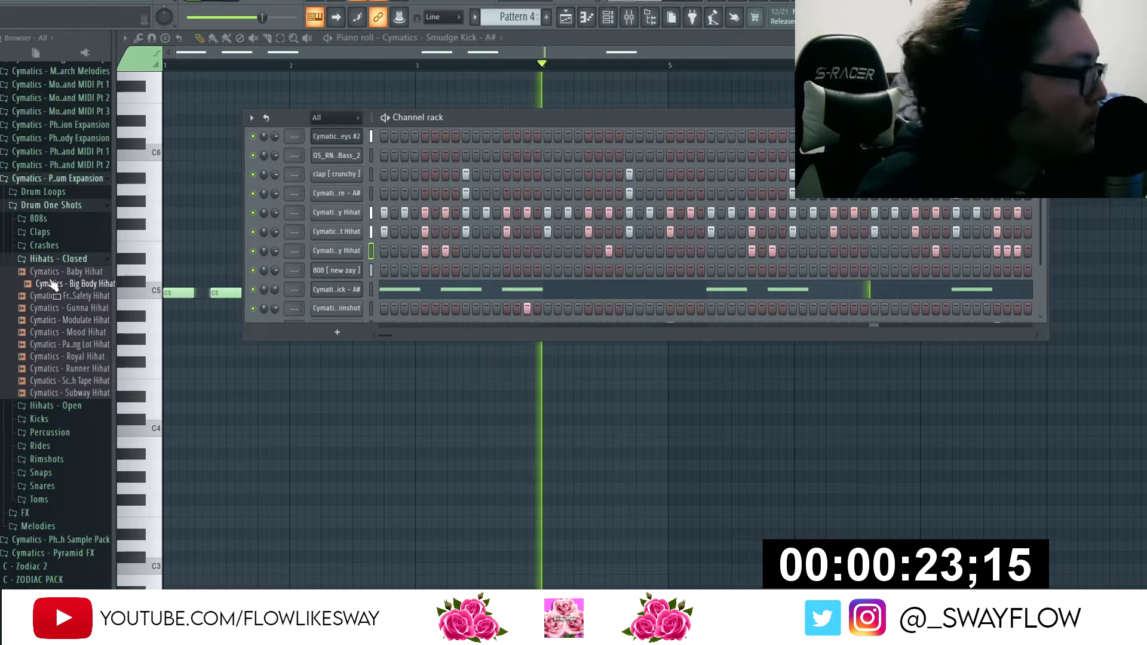
- Add the Cymatics Flair Perc from the Percussion folder as a channel above the 808 with a hit on step 3
left_click(62, 259)
left_click(63, 299)
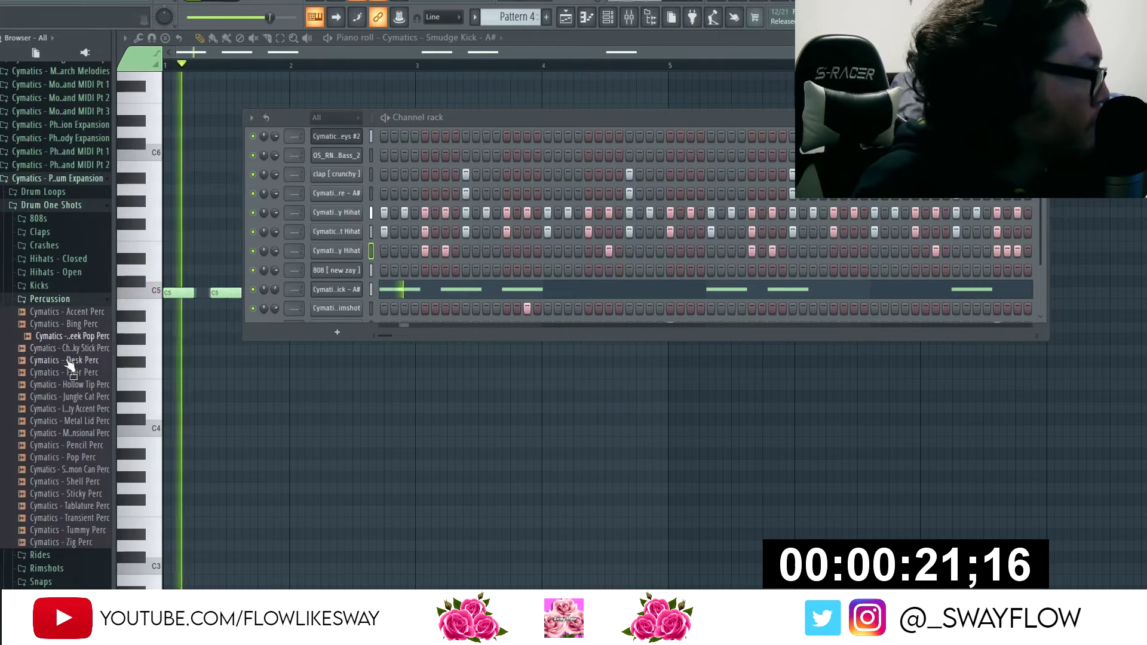
left_click_drag(77, 380, 346, 269)
left_click(404, 270)
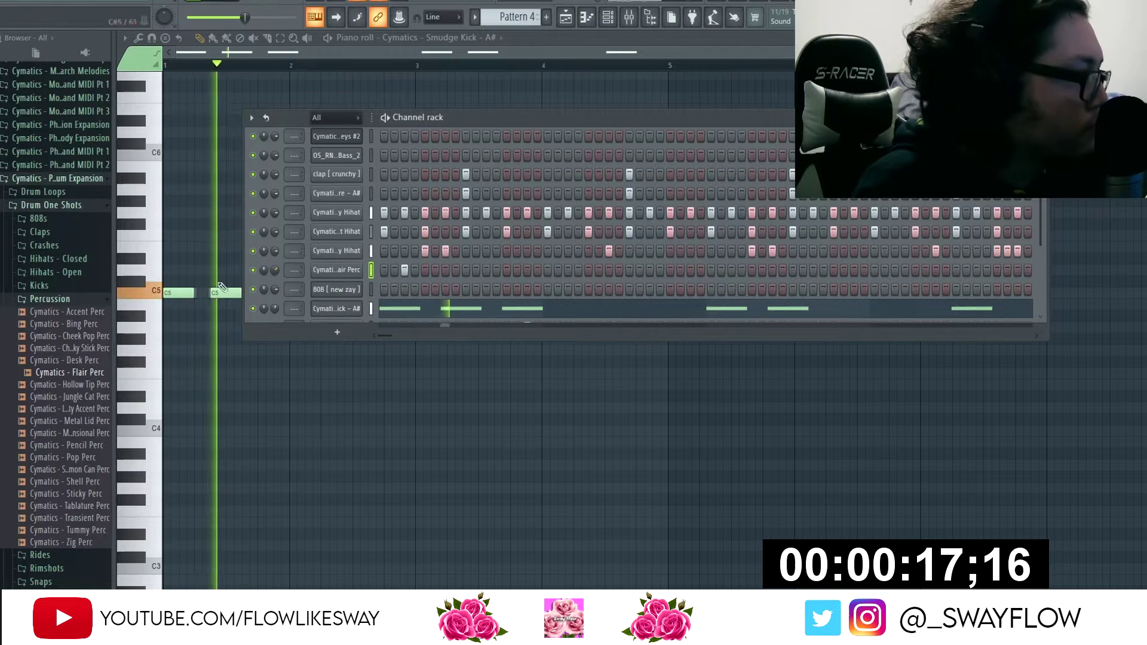
- Lower the Flair Perc channel's volume in its sampler settings and close the Percussion folder
left_click(336, 271)
key("space")
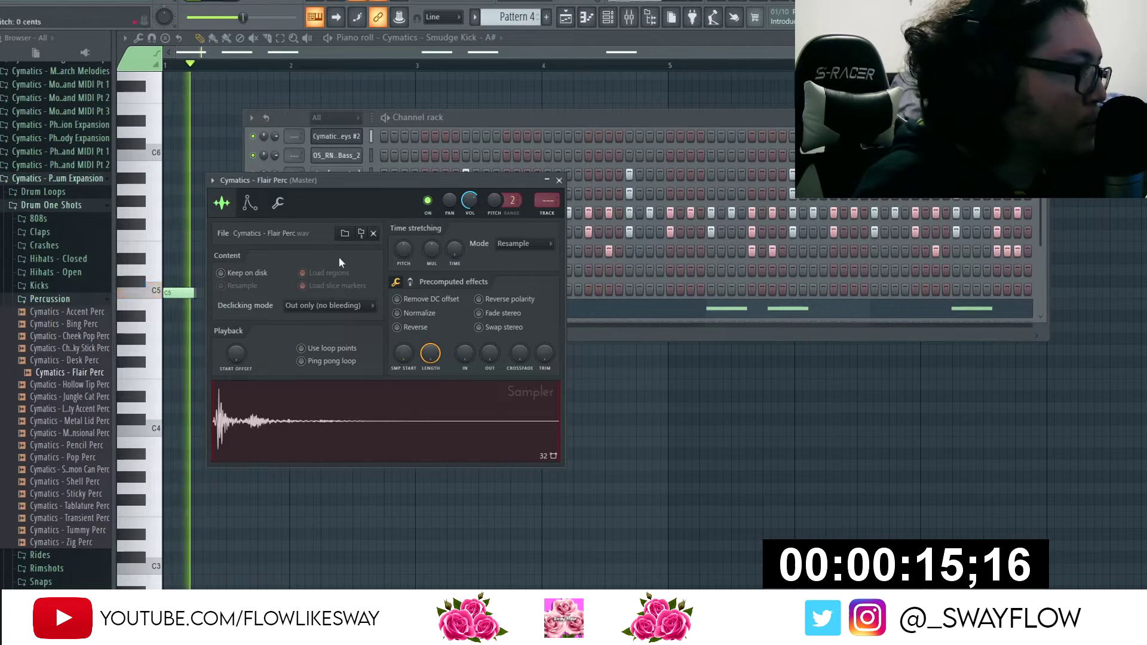
left_click_drag(471, 202, 471, 217)
key("Escape")
left_click(49, 299)
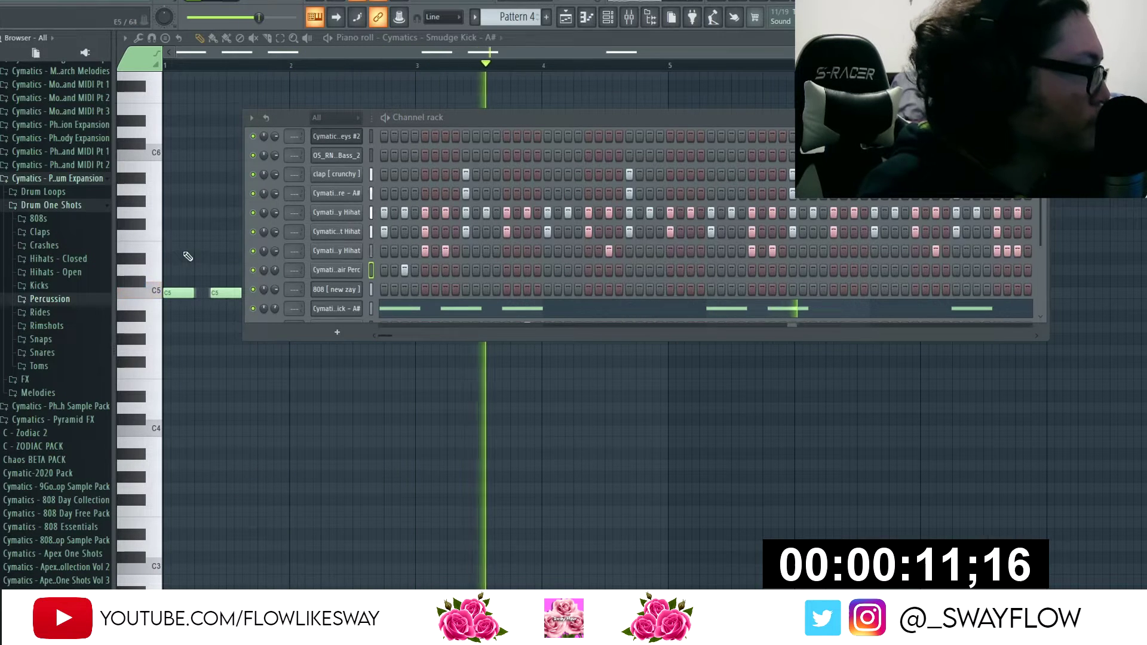
- Route the second Cymatics Keys channel to mixer track 2 and load Fruity Reeverb 2 on Insert 2
key("F6")
key("F9")
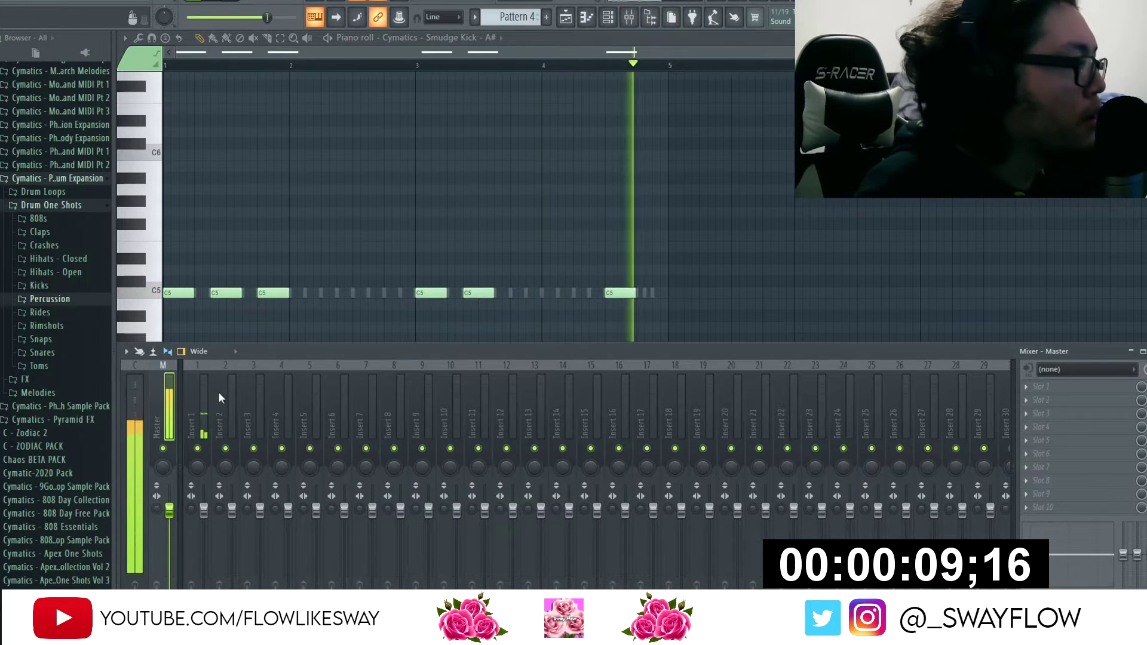
left_click(566, 18)
left_click(607, 18)
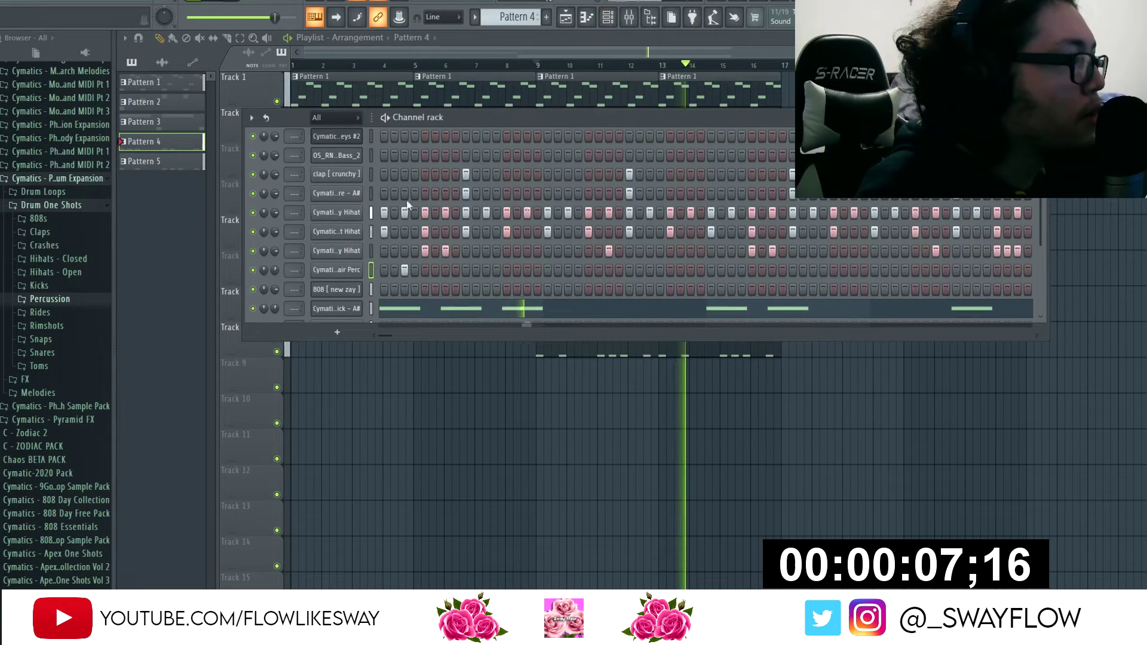
scroll(399, 198, "up", 2)
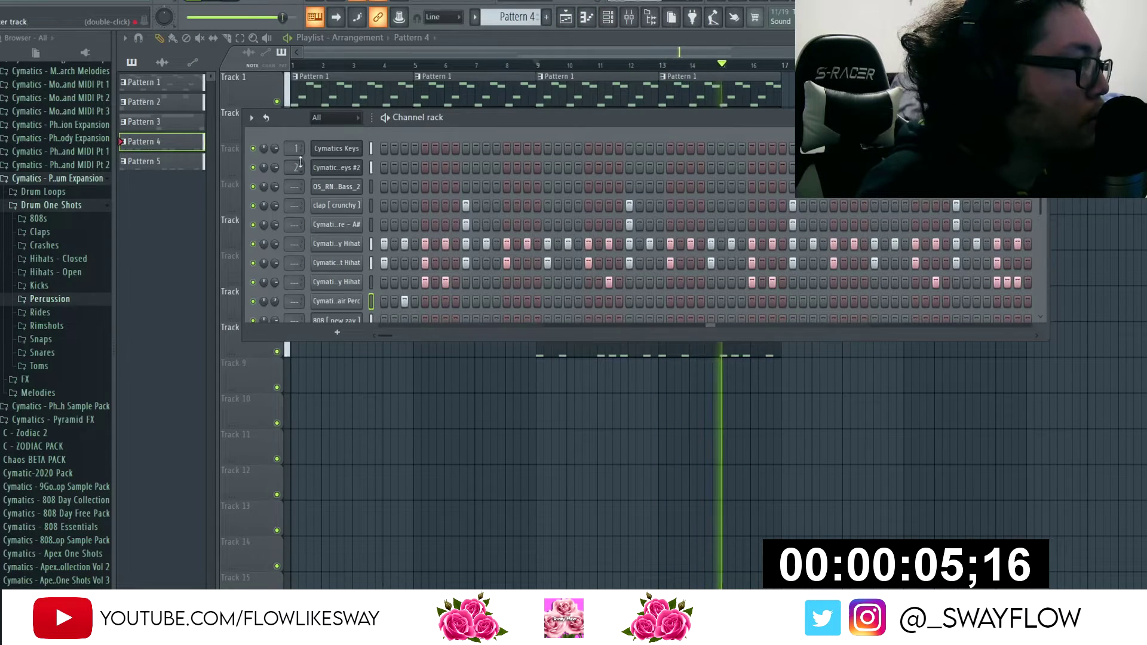
left_click(630, 18)
left_click(1091, 428)
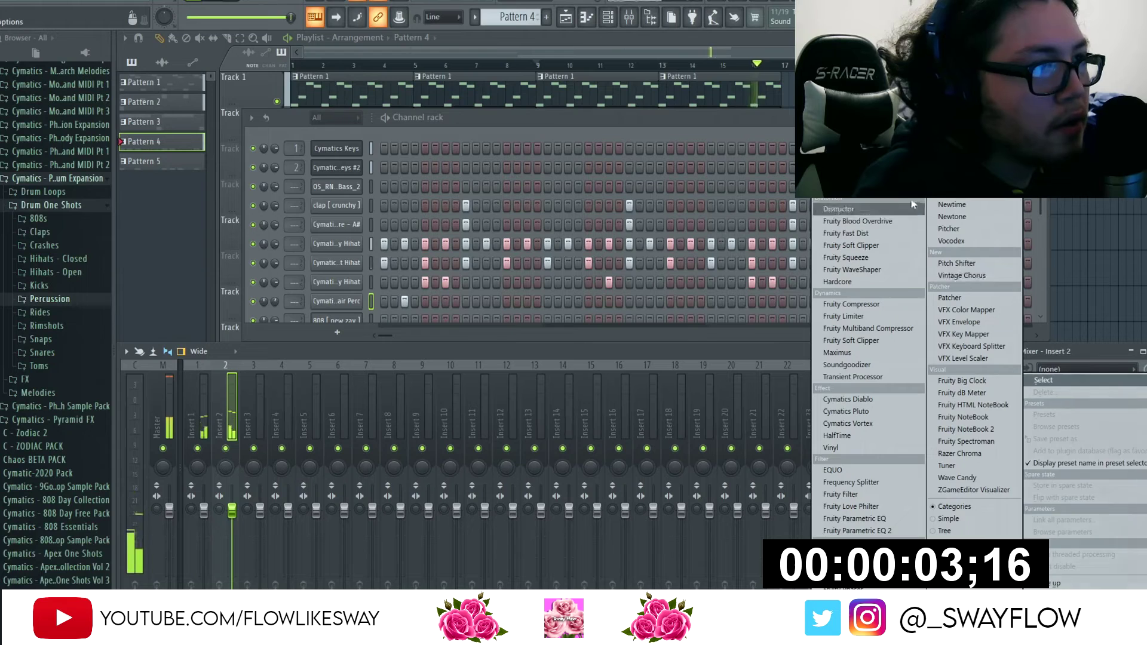
left_click(861, 373)
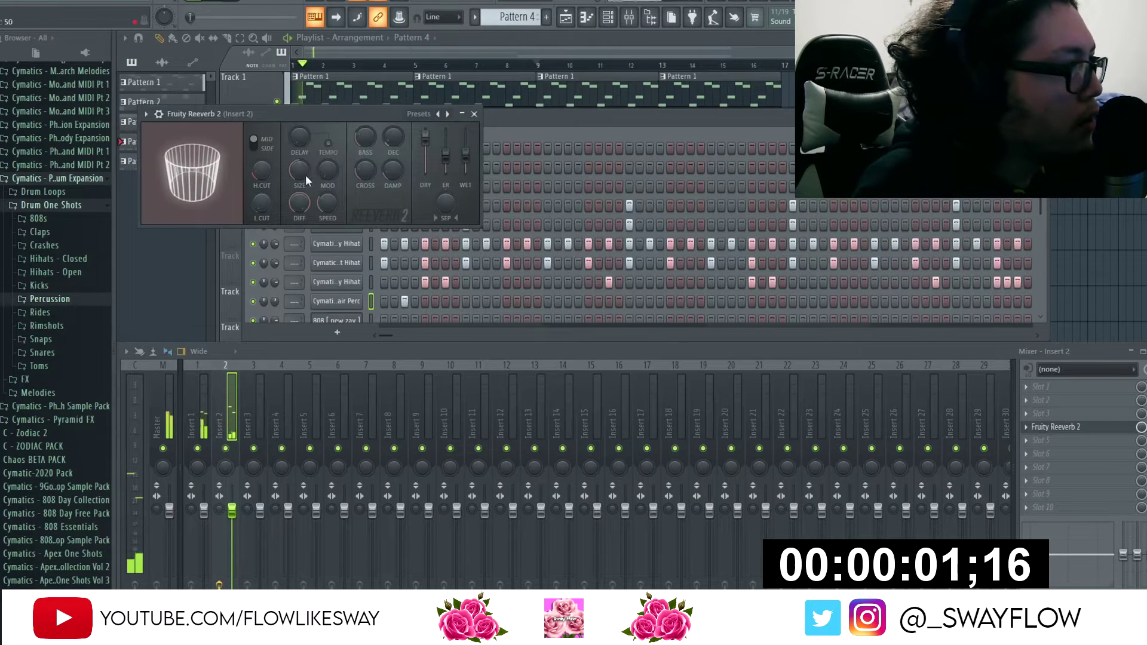
- Play back the arrangement and review the Pattern 2 and Pattern 3 notes with an enlarged velocity lane
left_click(203, 391)
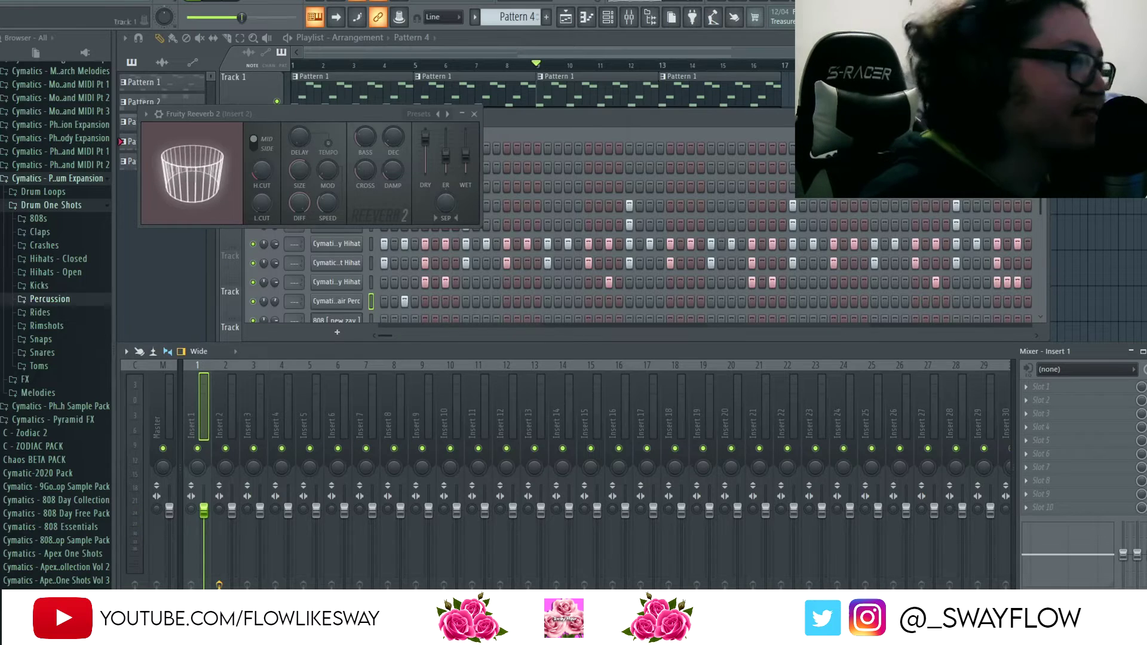
left_click(738, 85)
scroll(710, 69, "down", 1)
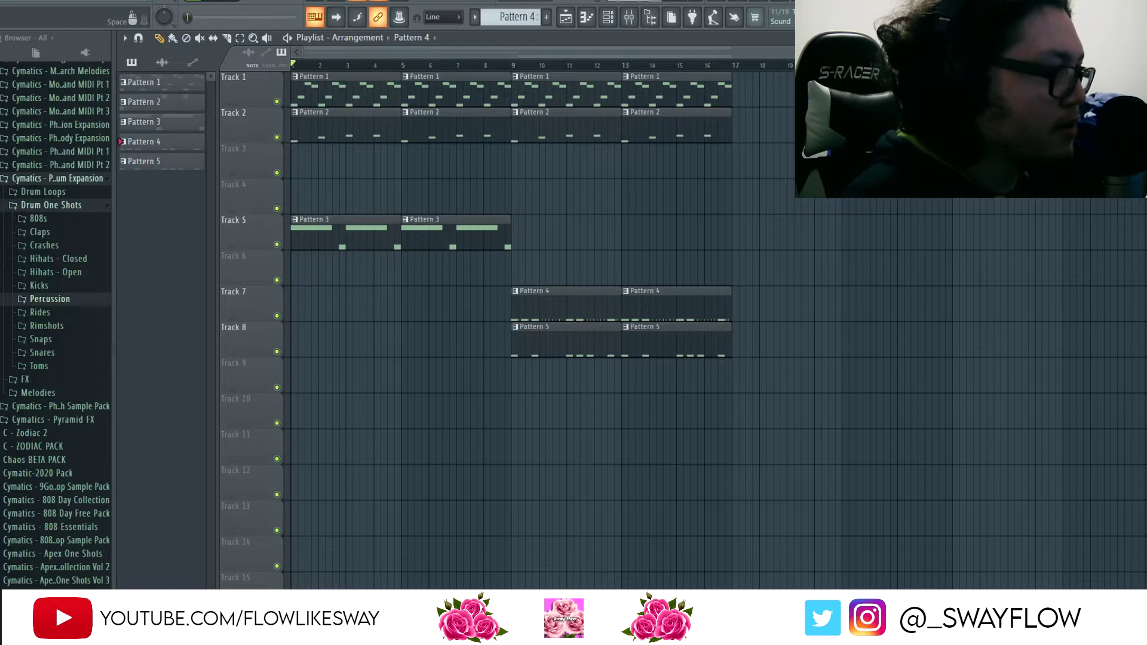
key("space")
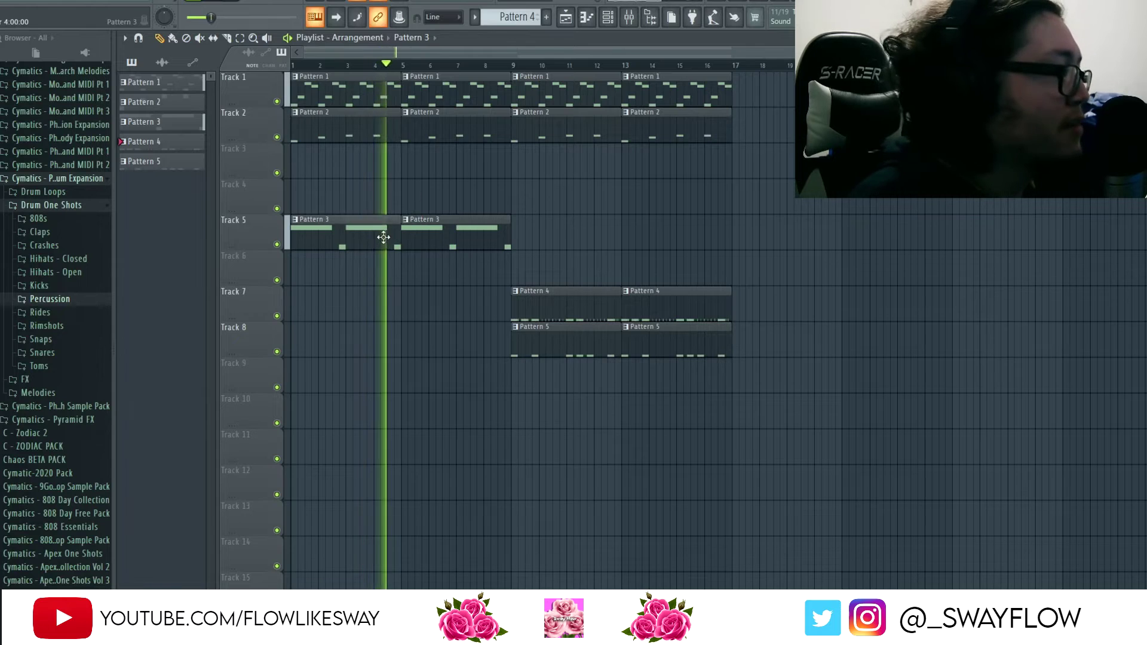
double_click(335, 223)
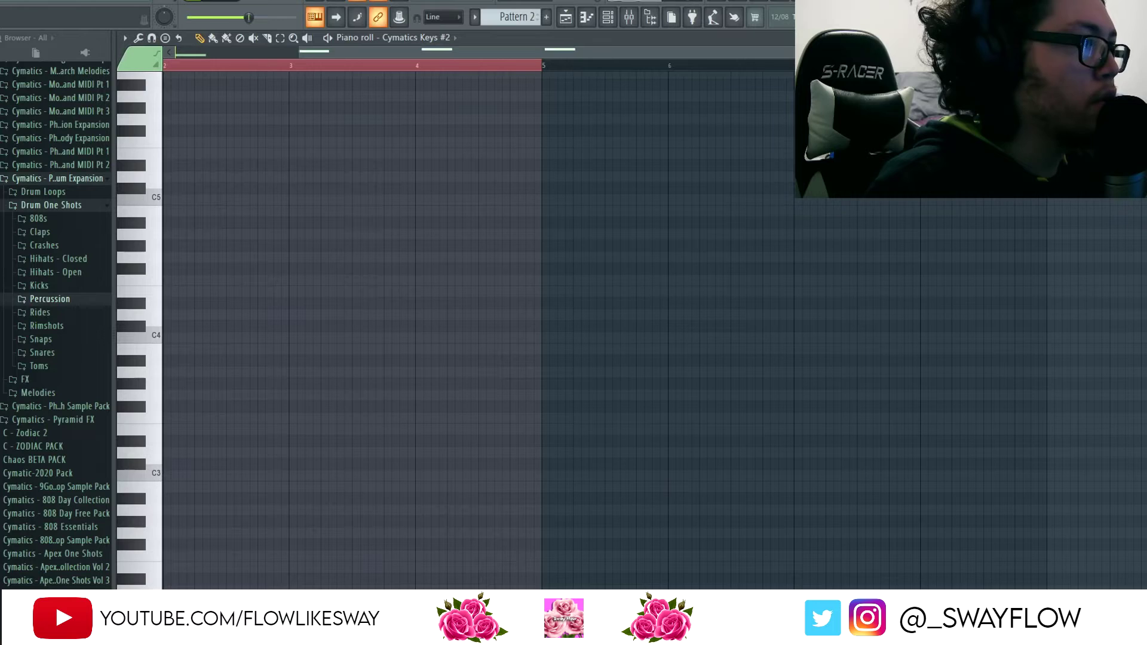
scroll(530, 320, "down", 5)
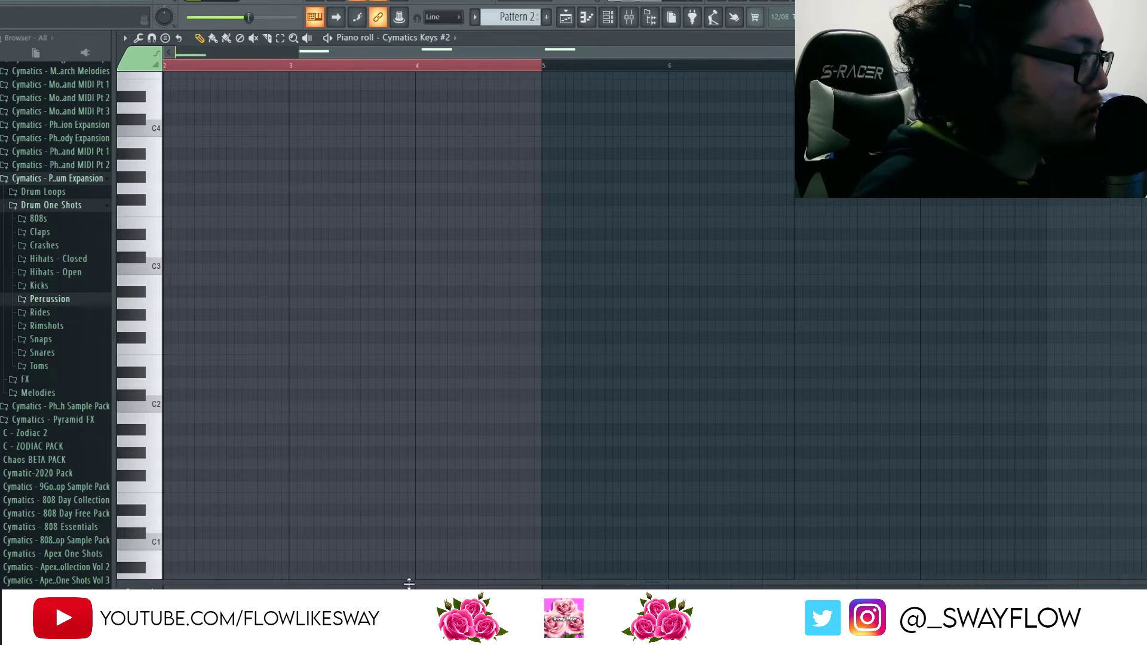
left_click_drag(408, 584, 389, 366)
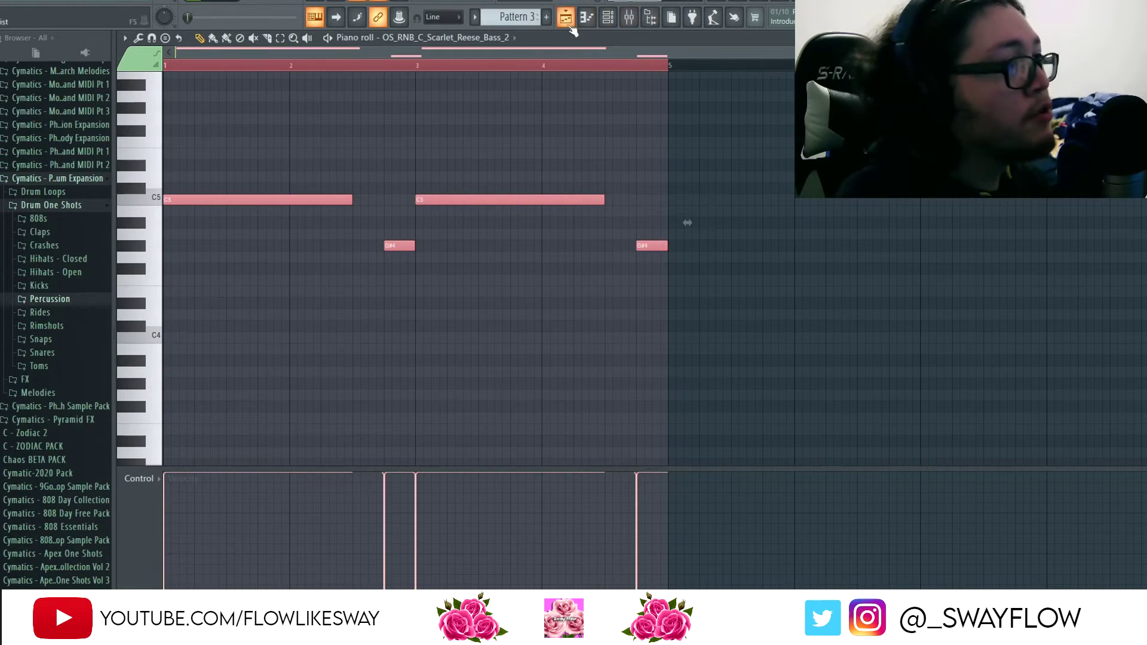
left_click(566, 17)
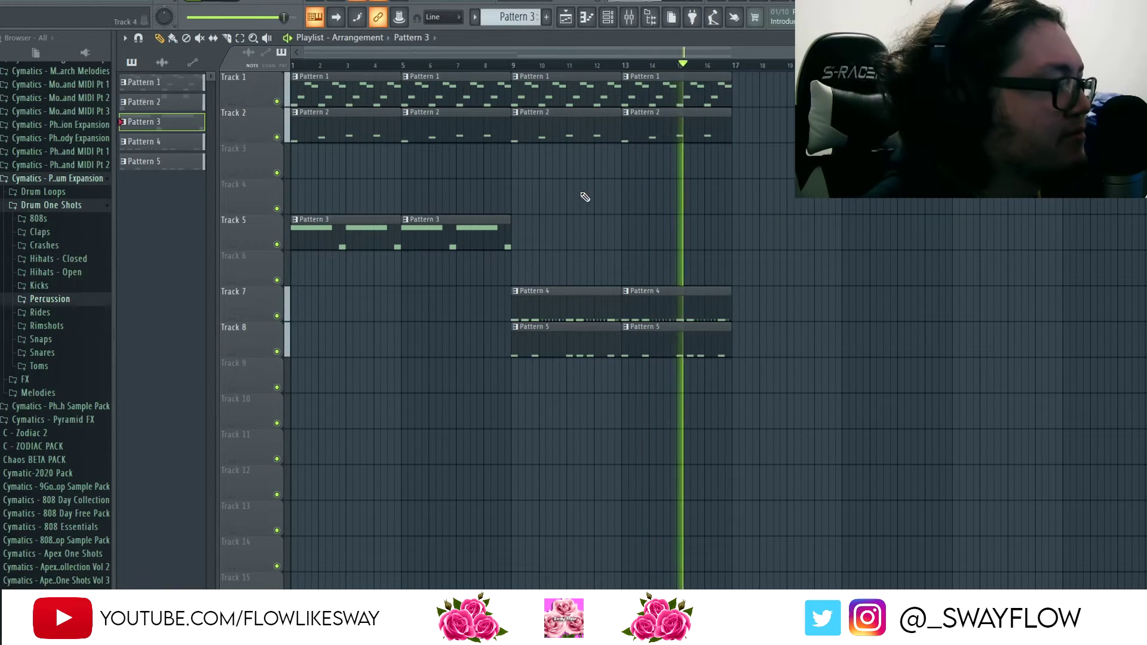
key("space")
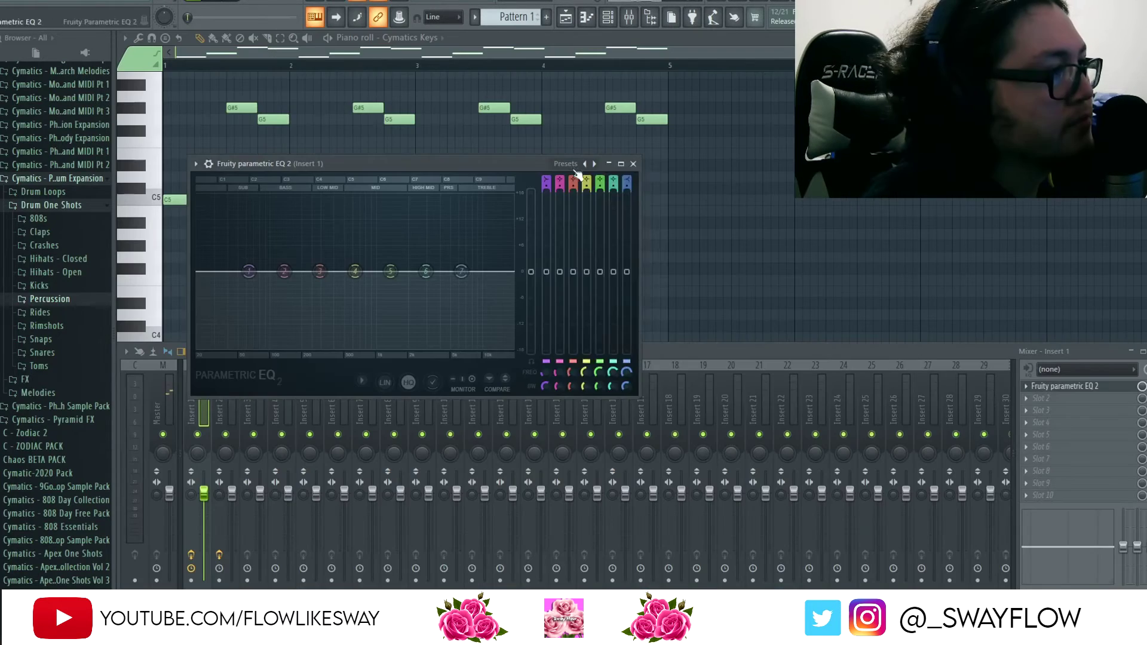
- Apply the 40Hz + 18kHz cut preset to Insert 1's Fruity Parametric EQ 2 and pull both cutoffs inward
left_click(574, 165)
left_click(603, 230)
left_click_drag(286, 272, 293, 272)
left_click_drag(511, 272, 413, 272)
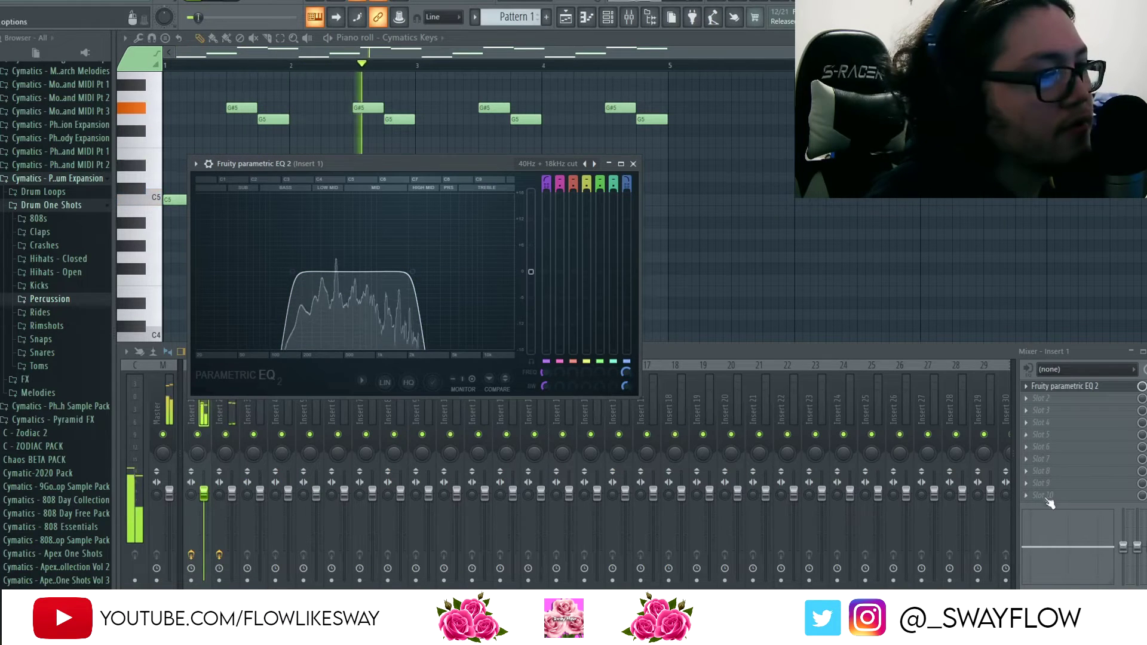
- Add Fruity Chorus, Fruity Reeverb 2 and Fruity Delay 3 to the effect chain of Insert 1
left_click(1046, 470)
left_click(845, 547)
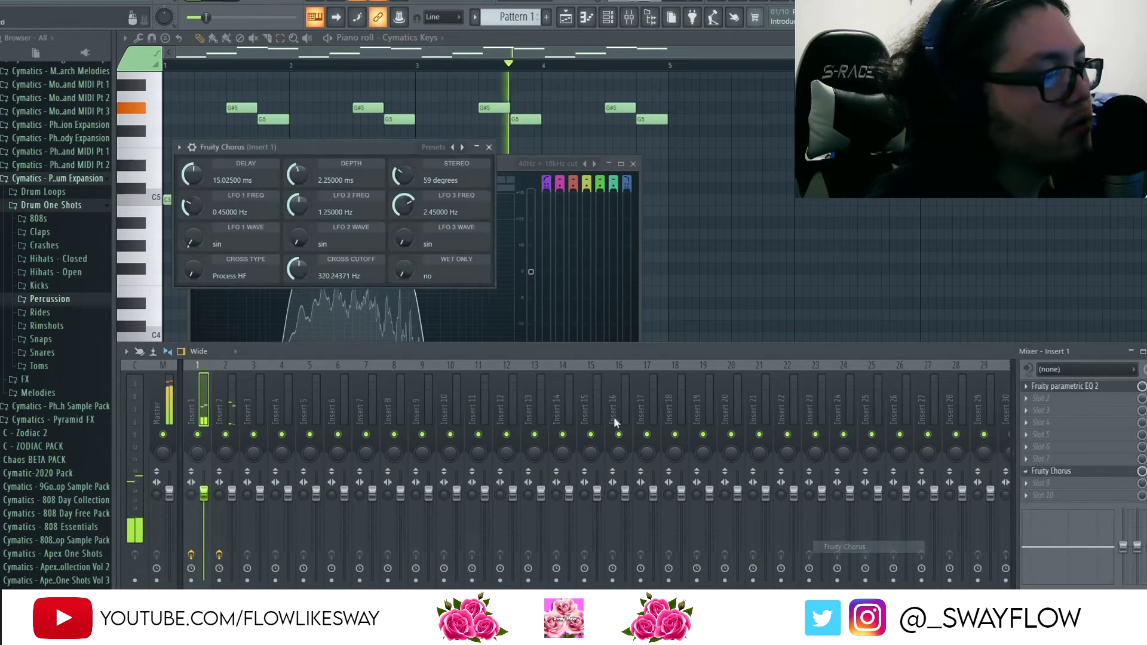
left_click(1083, 449)
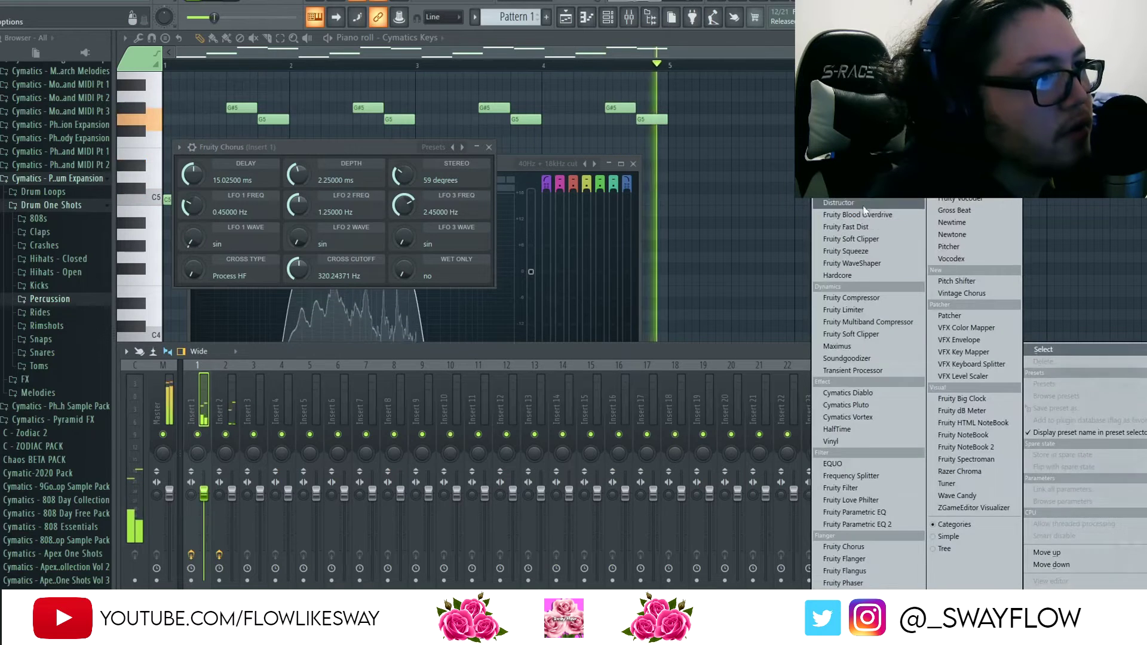
left_click(962, 412)
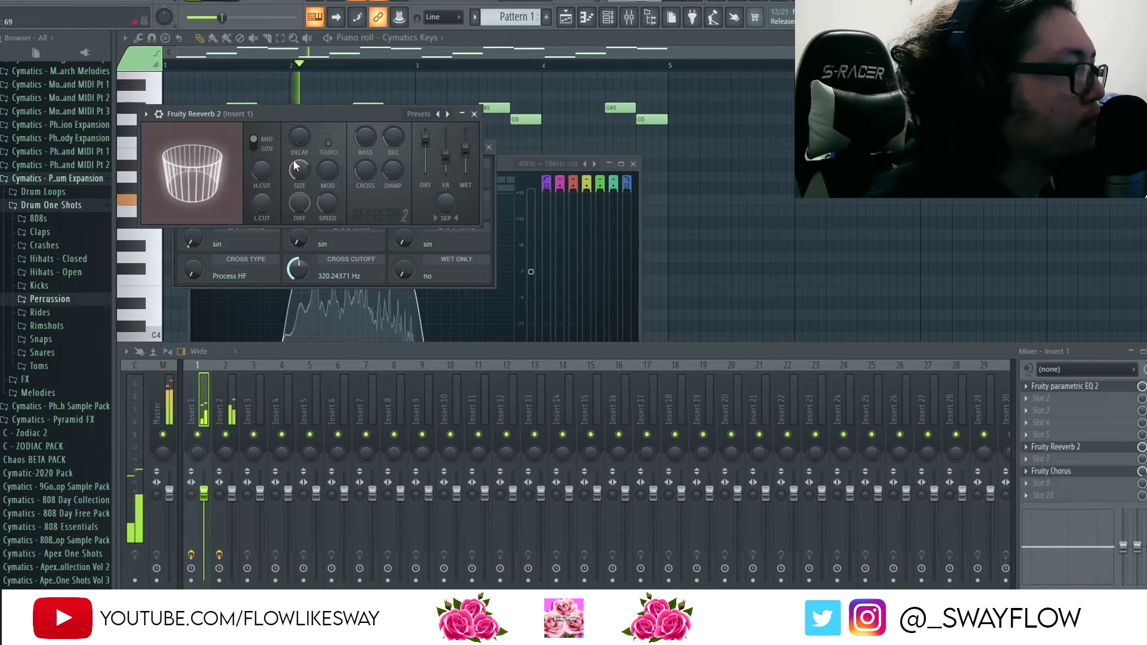
left_click(1051, 459)
left_click(845, 144)
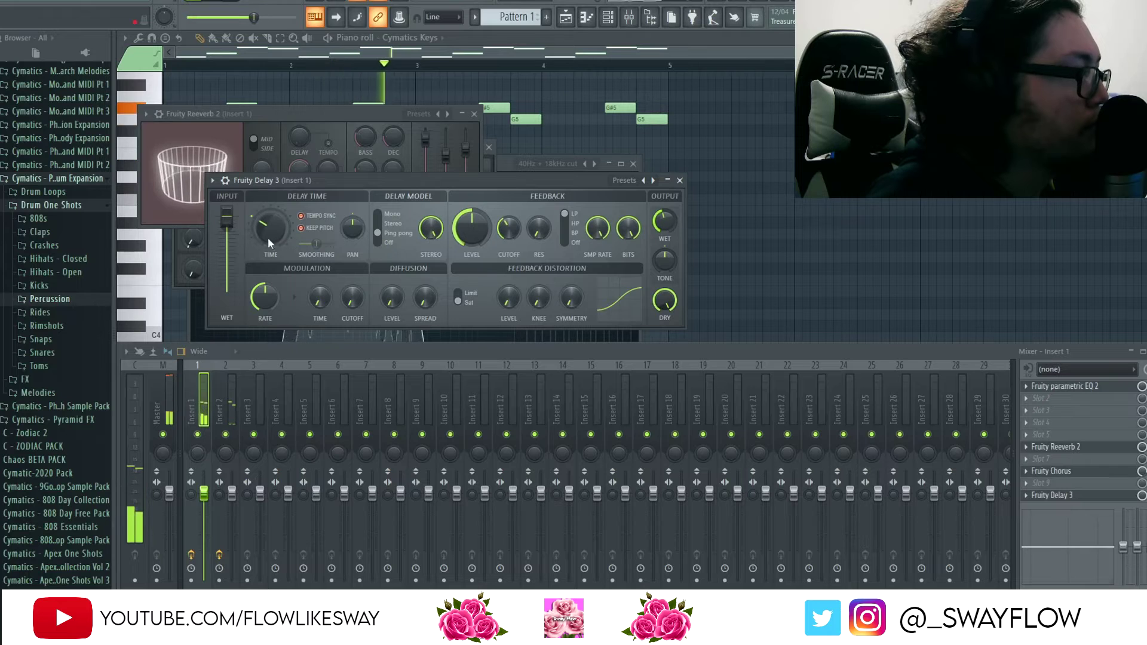
right_click(423, 76)
left_click(239, 2)
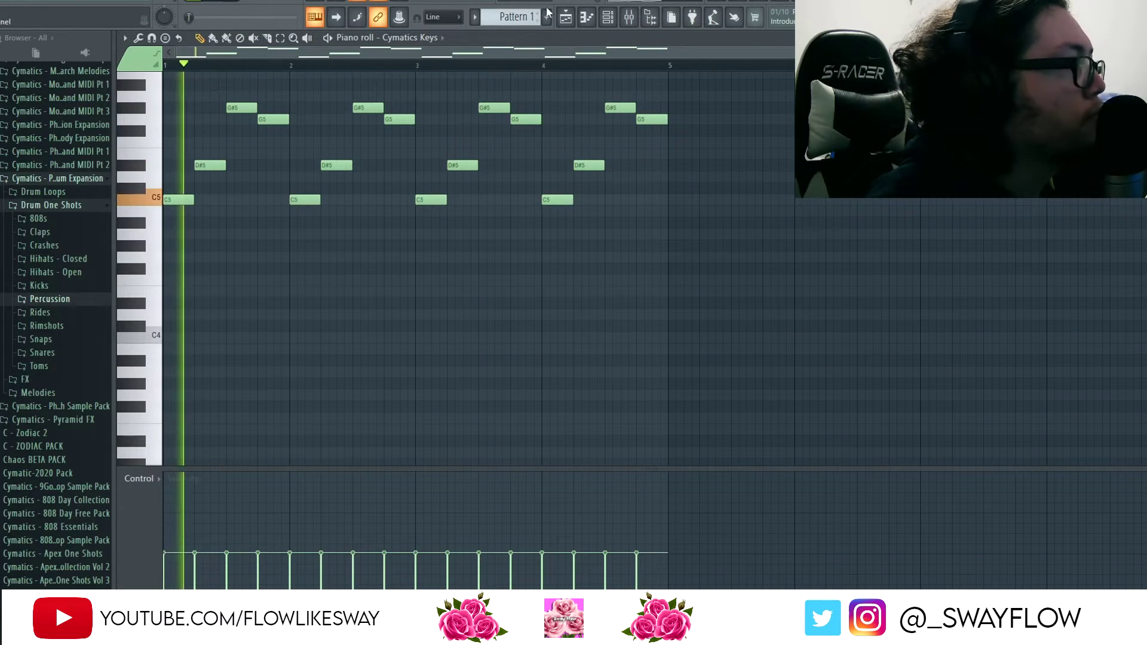
- Transpose all the Reese bass notes in Pattern 3 down one octave to C4 and G#3
left_click(566, 19)
double_click(359, 223)
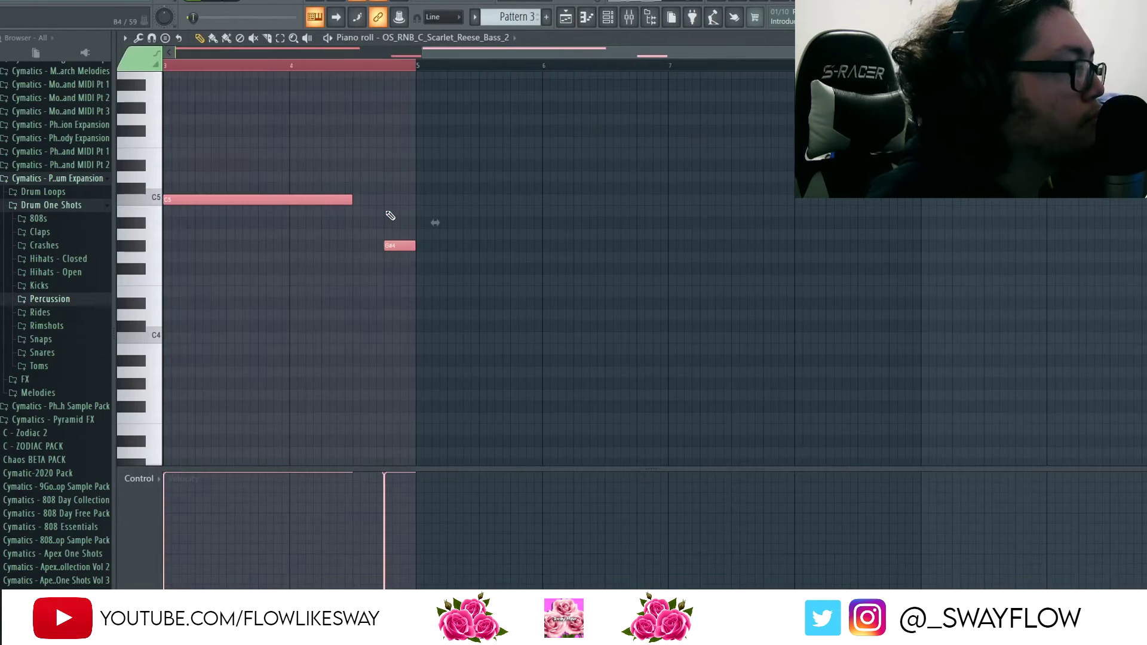
scroll(379, 78, "down", 5)
scroll(379, 74, "left", 4)
scroll(382, 114, "down", 2)
key("space")
left_click(388, 119)
scroll(388, 119, "up", 3)
scroll(386, 143, "up", 2)
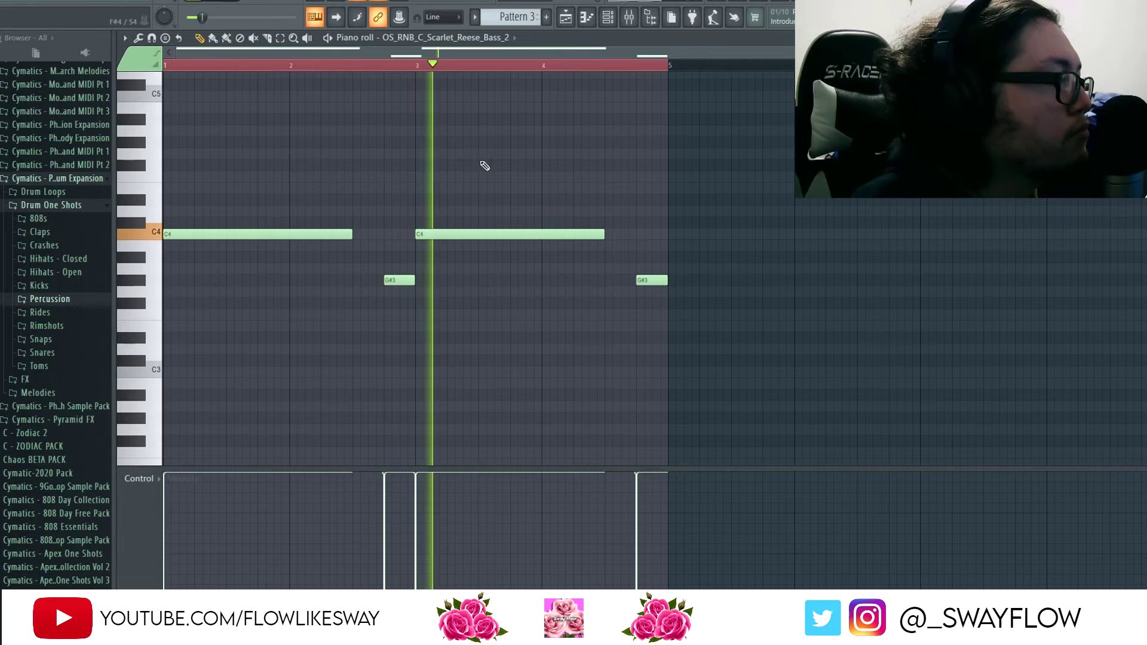
left_click(565, 16)
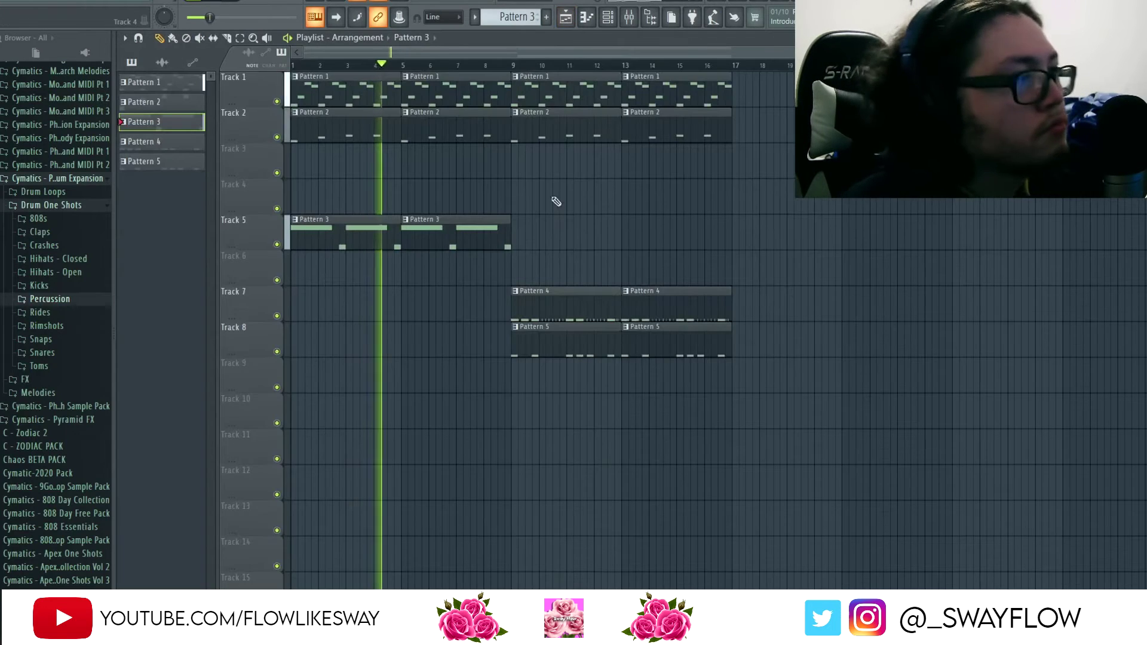
- Add Fruity Delay 3 to Insert 2 and set the decay of its Fruity Reeverb 2 to about 2.7 seconds
left_click(630, 17)
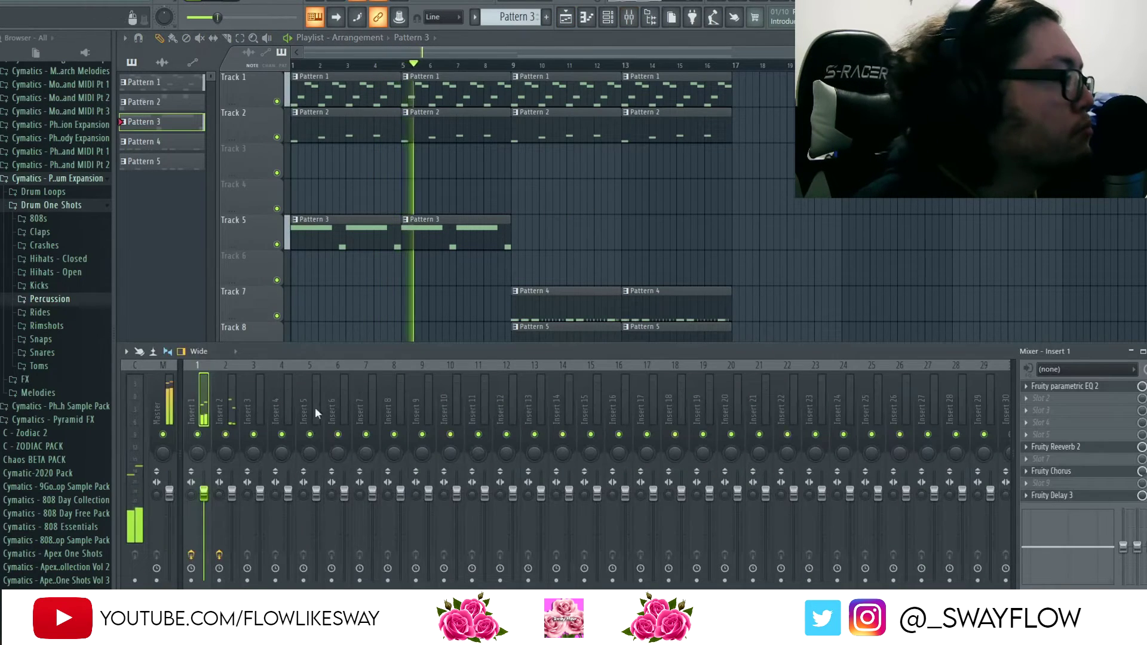
left_click(226, 414)
left_click(1069, 475)
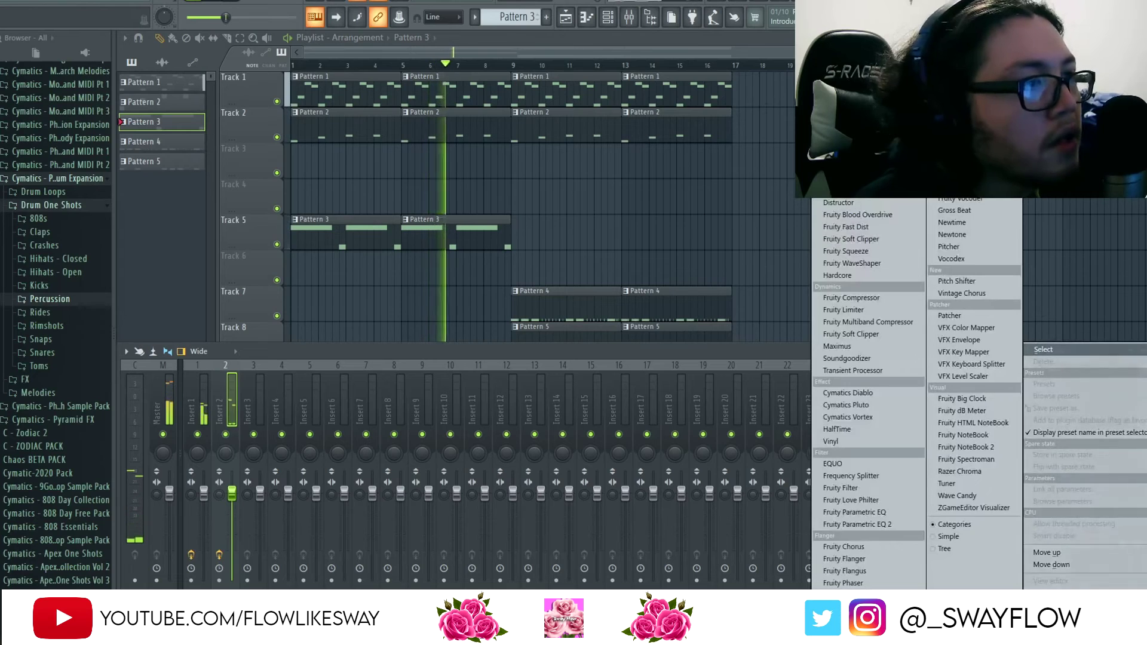
left_click(844, 144)
key("space")
left_click(301, 217)
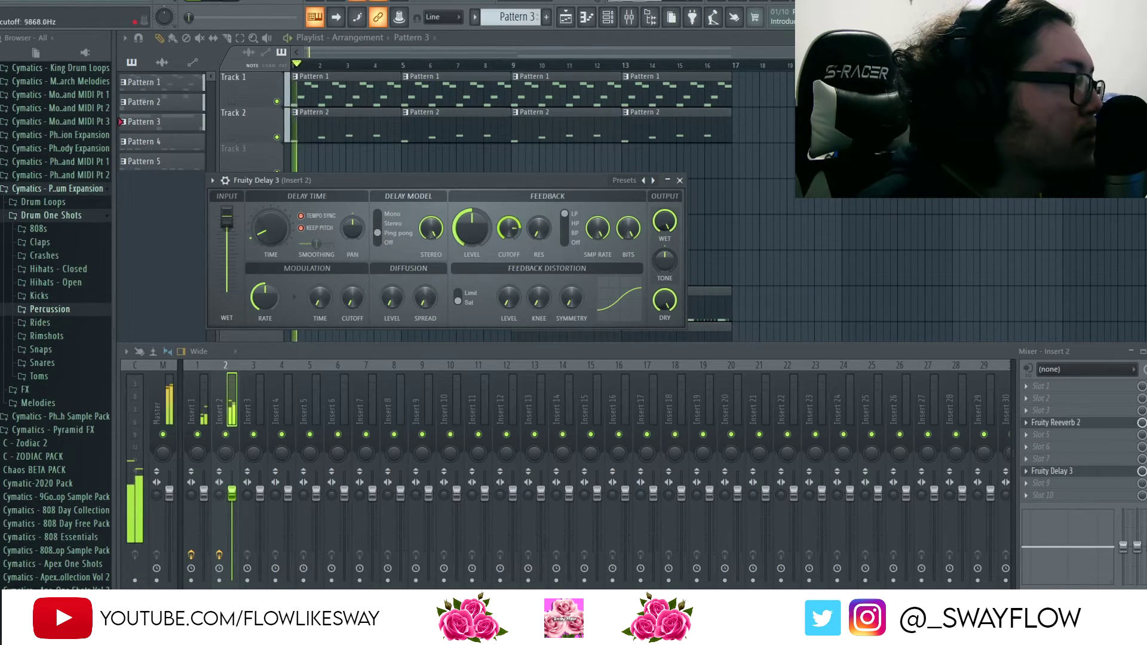
left_click(1093, 423)
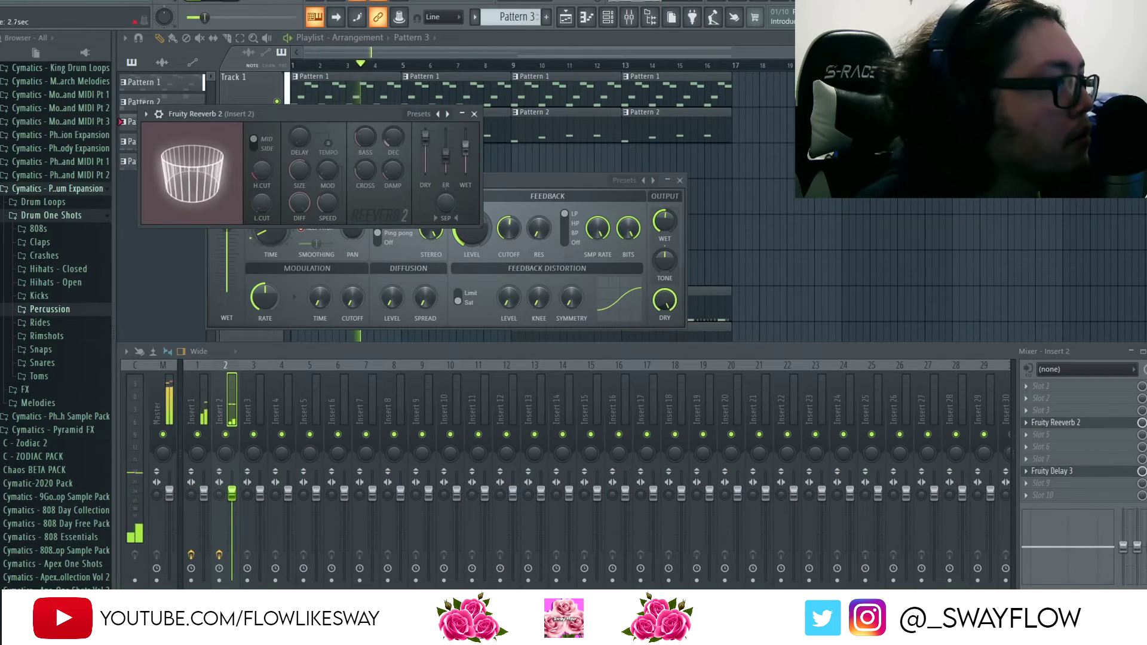
left_click(550, 162)
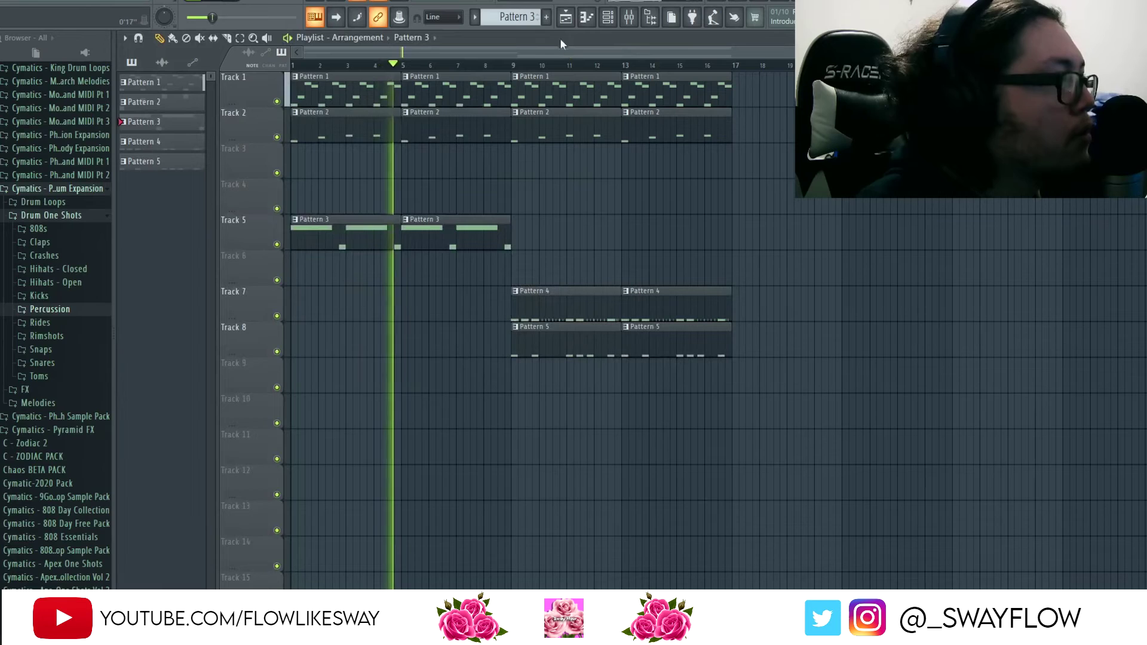
- Create a new Pattern 6 and place its clip at the start of Track 3
left_click(546, 17)
key("Return")
key("space")
left_click(339, 162)
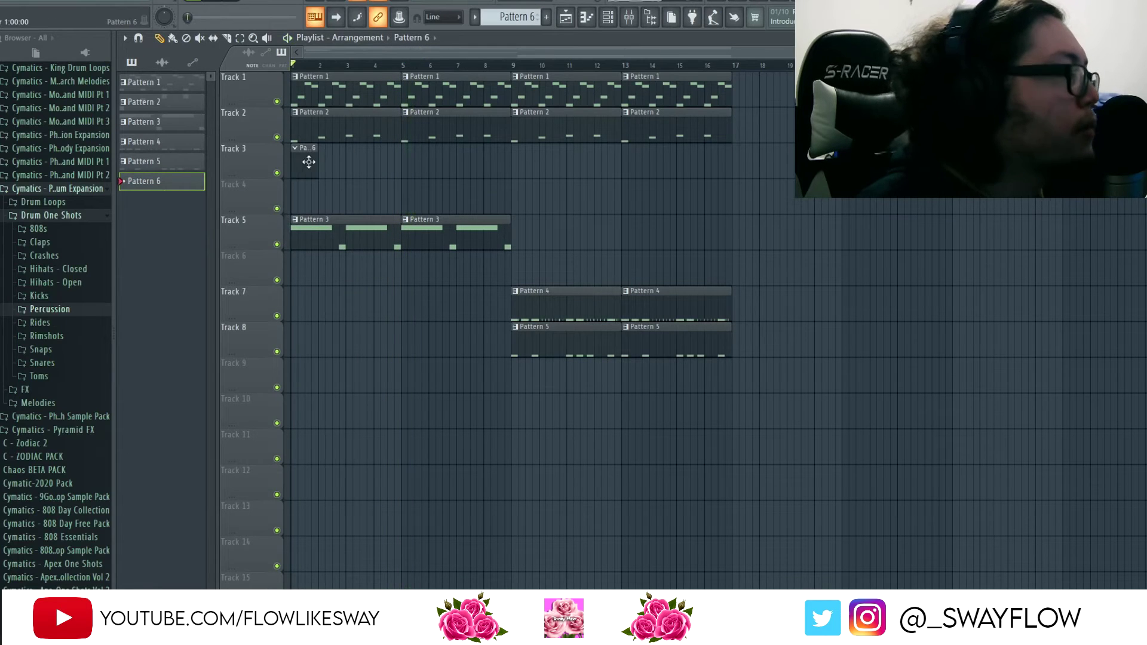
- Add a third Cymatics Keys instrument as a channel for Pattern 6 and browse its presets
double_click(325, 159)
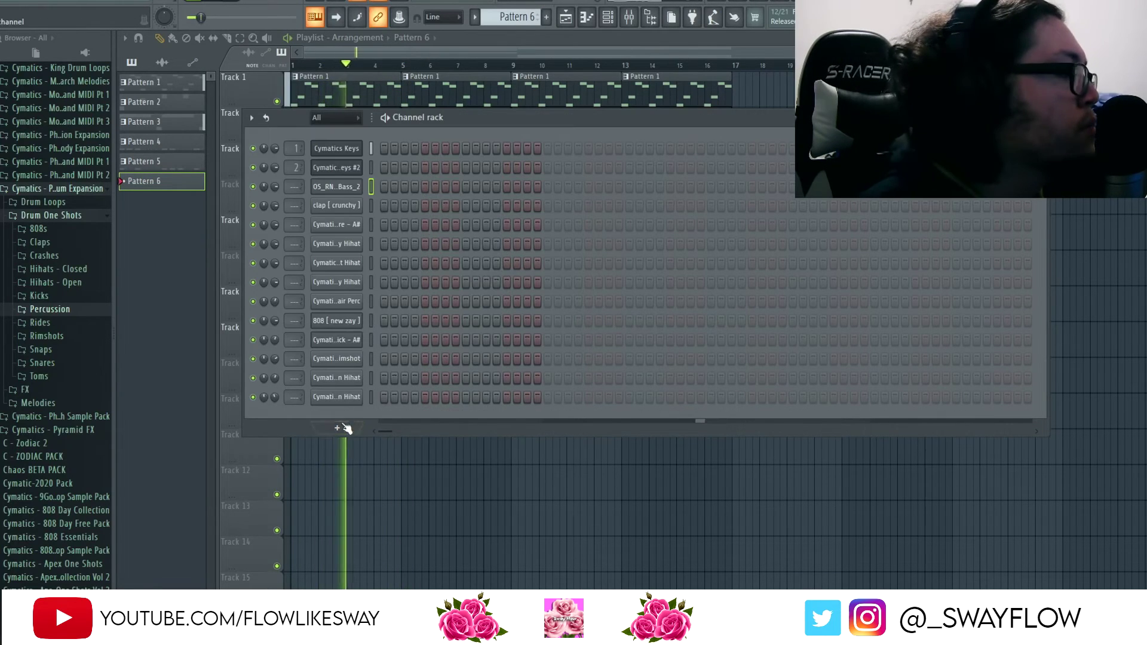
left_click(340, 418)
left_click(461, 128)
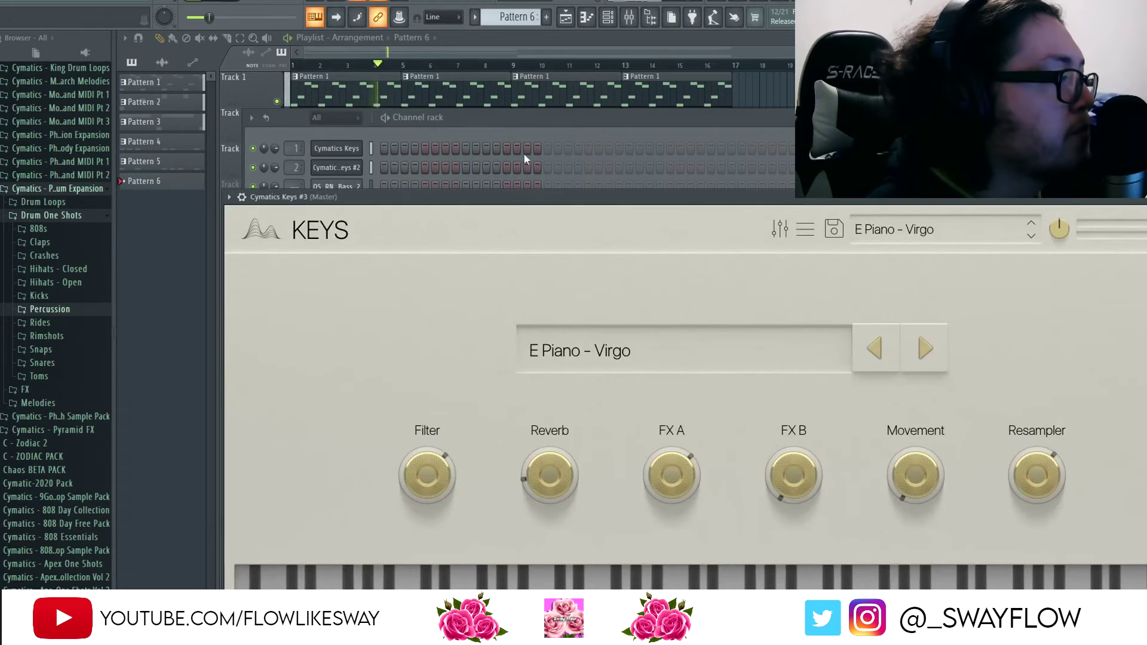
left_click_drag(592, 202, 515, 81)
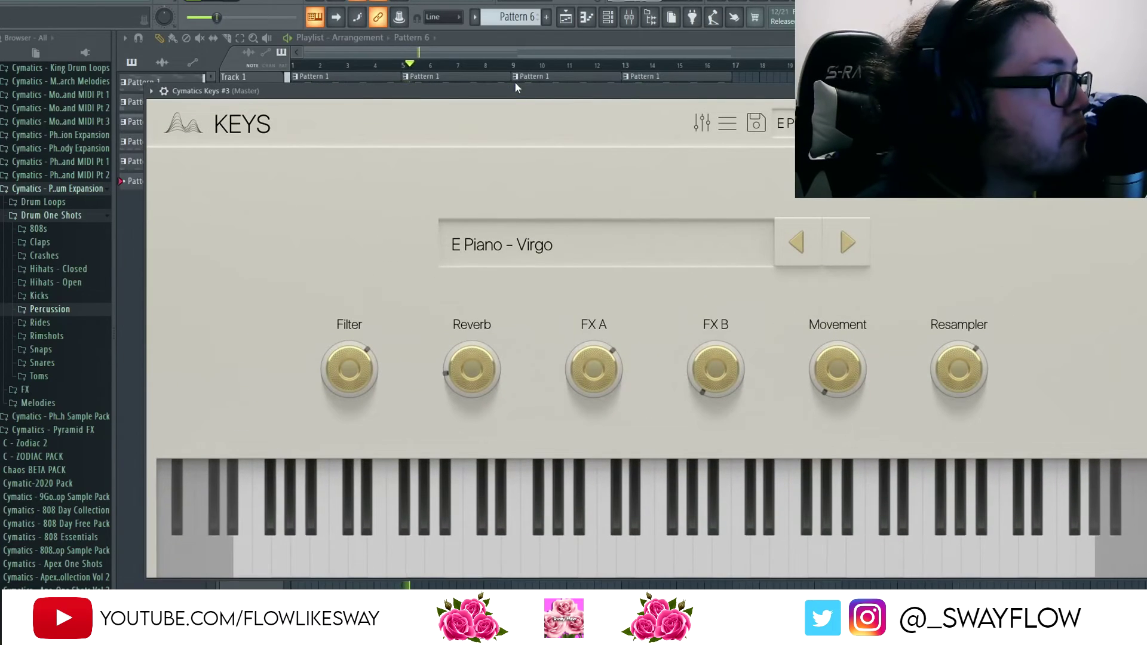
left_click(677, 239)
mouse_move(717, 279)
left_click(872, 418)
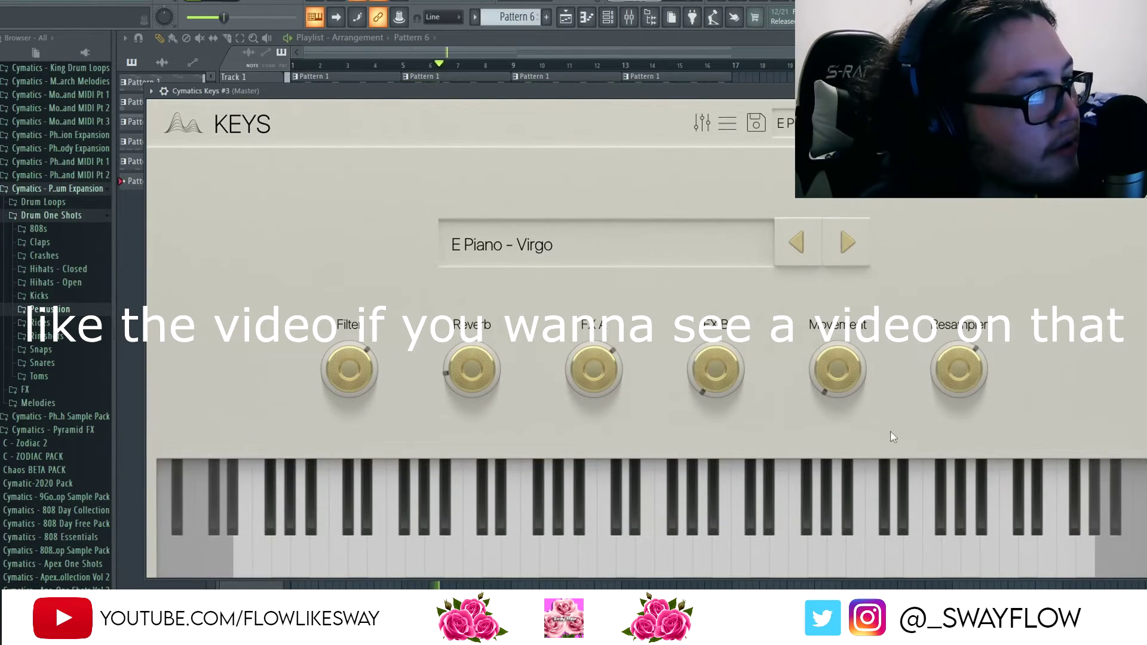
left_click(688, 52)
- Draw one-bar C5 notes at bars 1 and 3 for Cymatics Keys #3 and shorten the Pattern 6 clip to about four bars
key("F6")
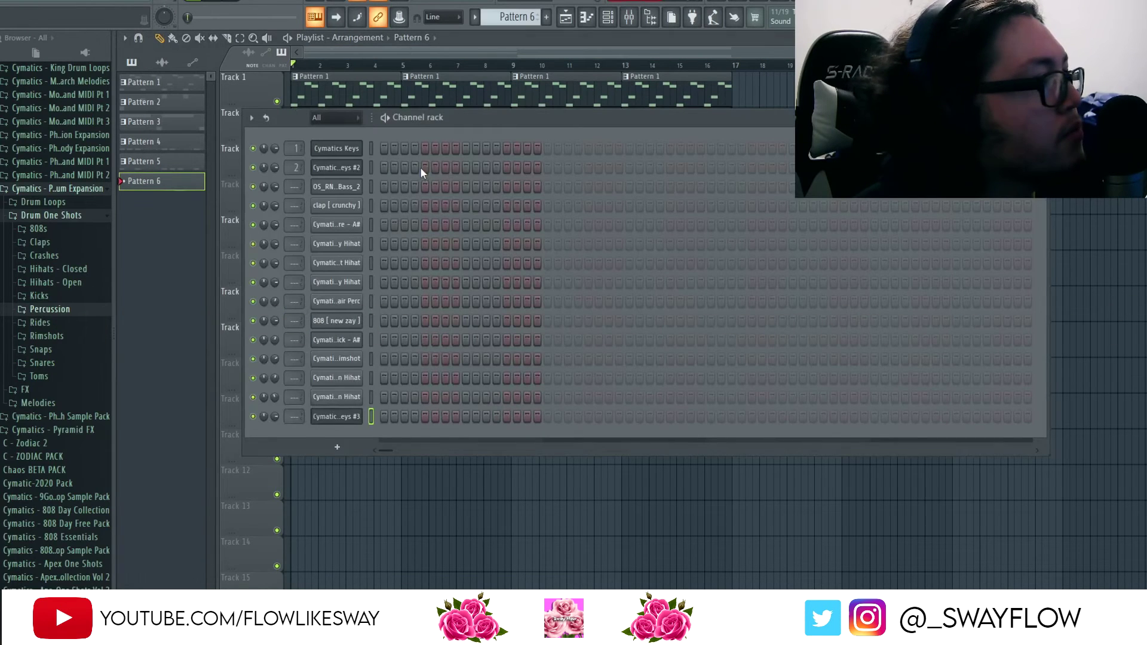
key("F7")
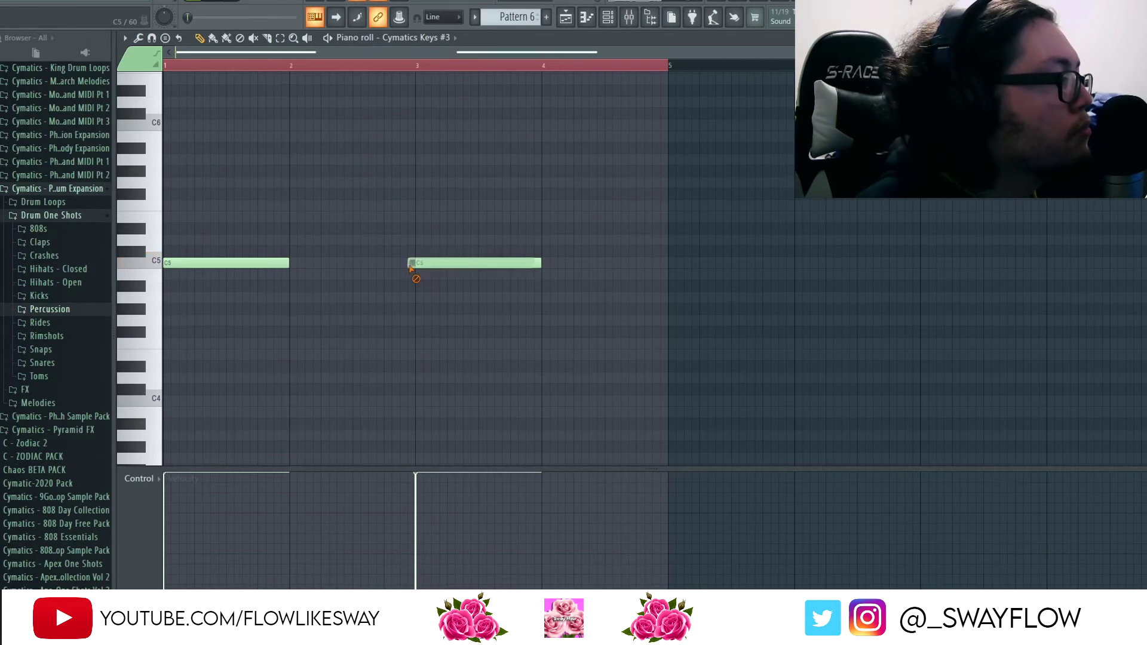
left_click(419, 265)
key("F5")
key("space")
left_click_drag(507, 156, 402, 157)
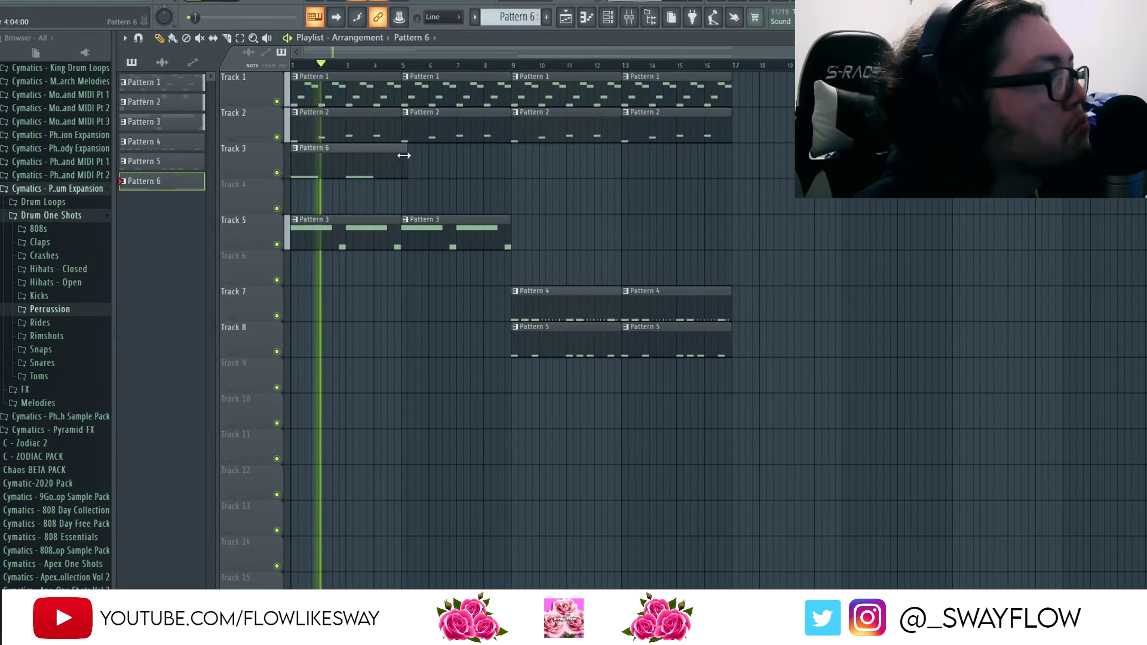
- Place a second Pattern 6 clip at bar 5 on Track 3 and create a new Pattern 7
left_click(427, 166)
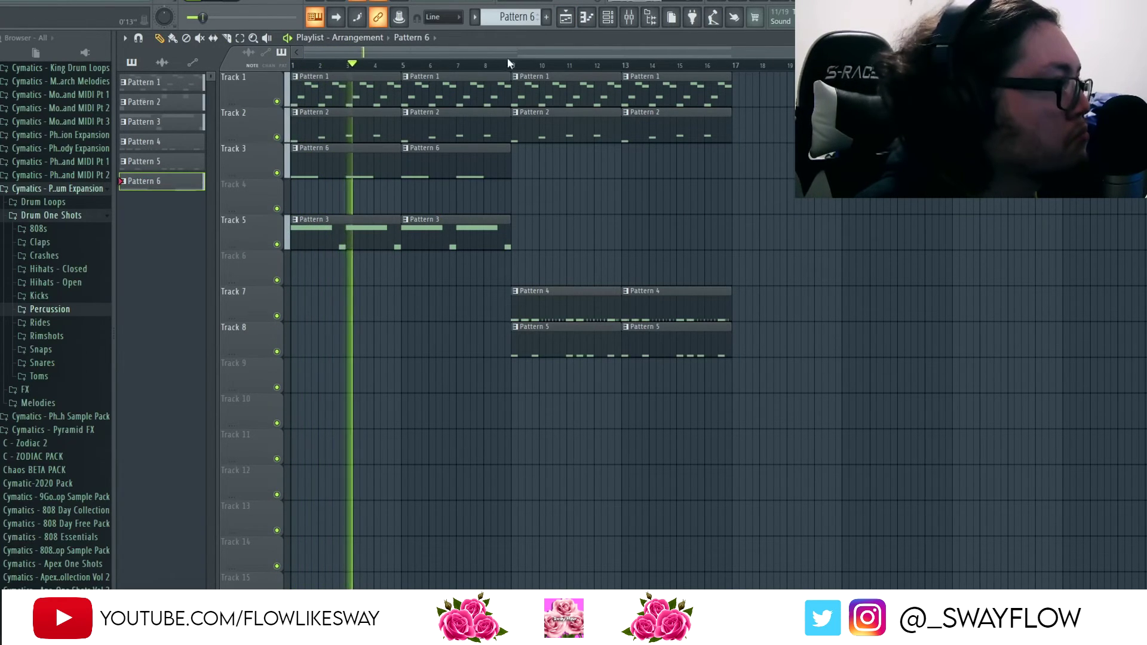
left_click(546, 18)
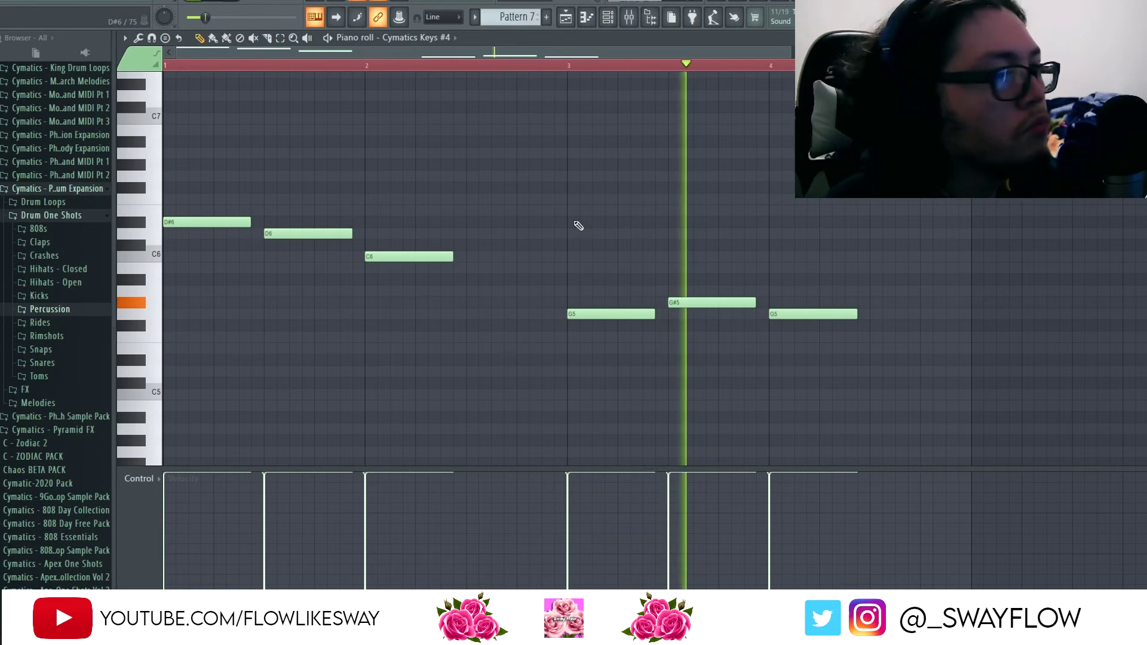
- Extend all Cymatics Keys #4 notes in Pattern 7 to legato and duplicate the four-bar melody to bar 5
key("ctrl+a")
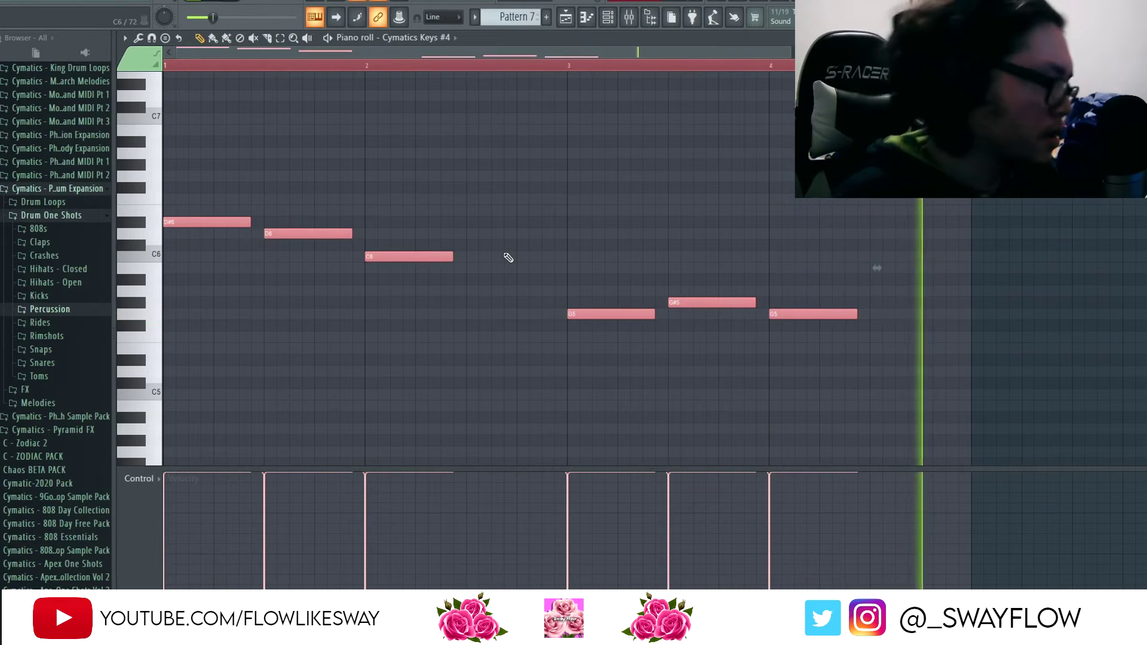
key("ctrl+l")
key("ctrl+b")
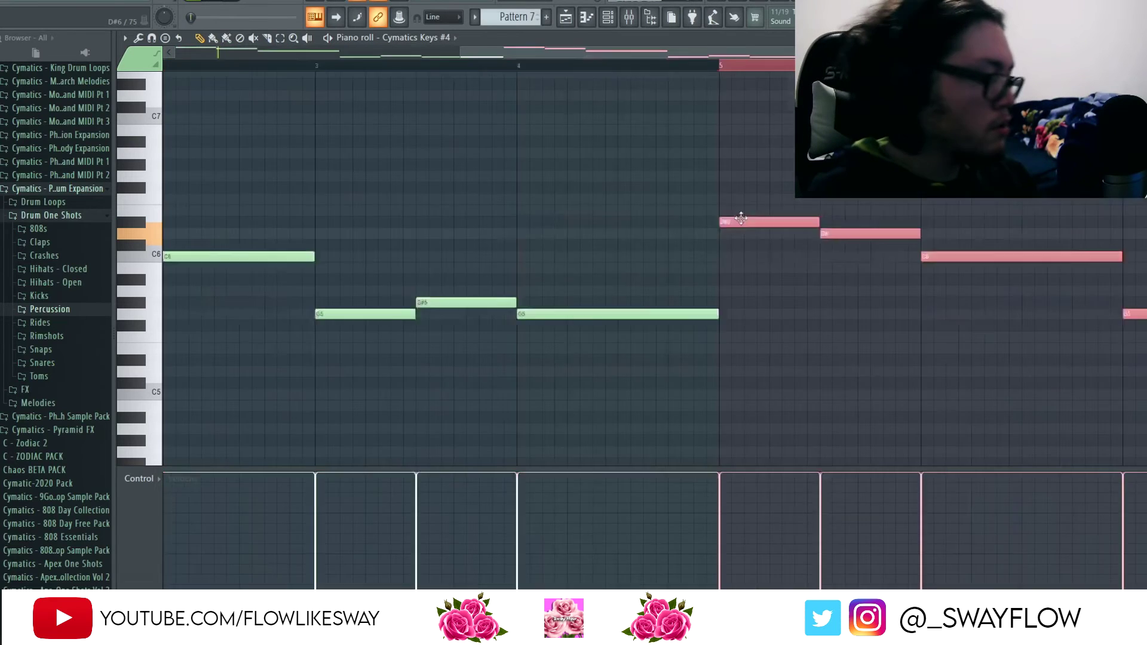
key("ctrl+d")
- Open the Cymatics Keys #4 instrument from the channel rack to check its Lofi - Trinkets preset and effect knobs
left_click(608, 17)
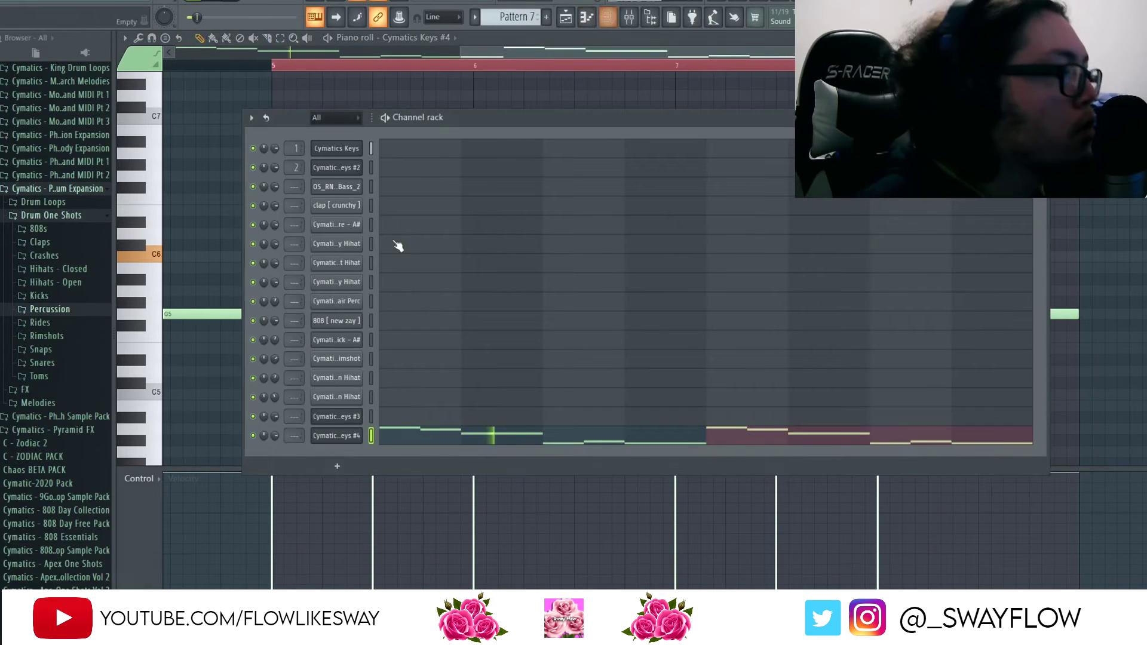
left_click(337, 435)
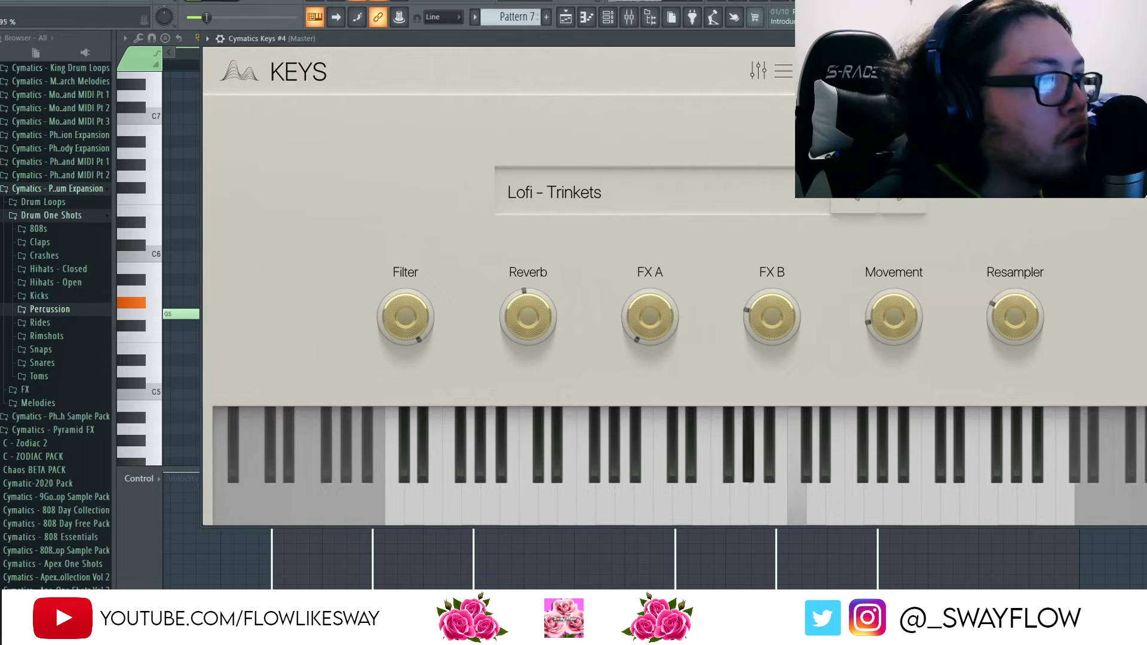
mouse_move(524, 320)
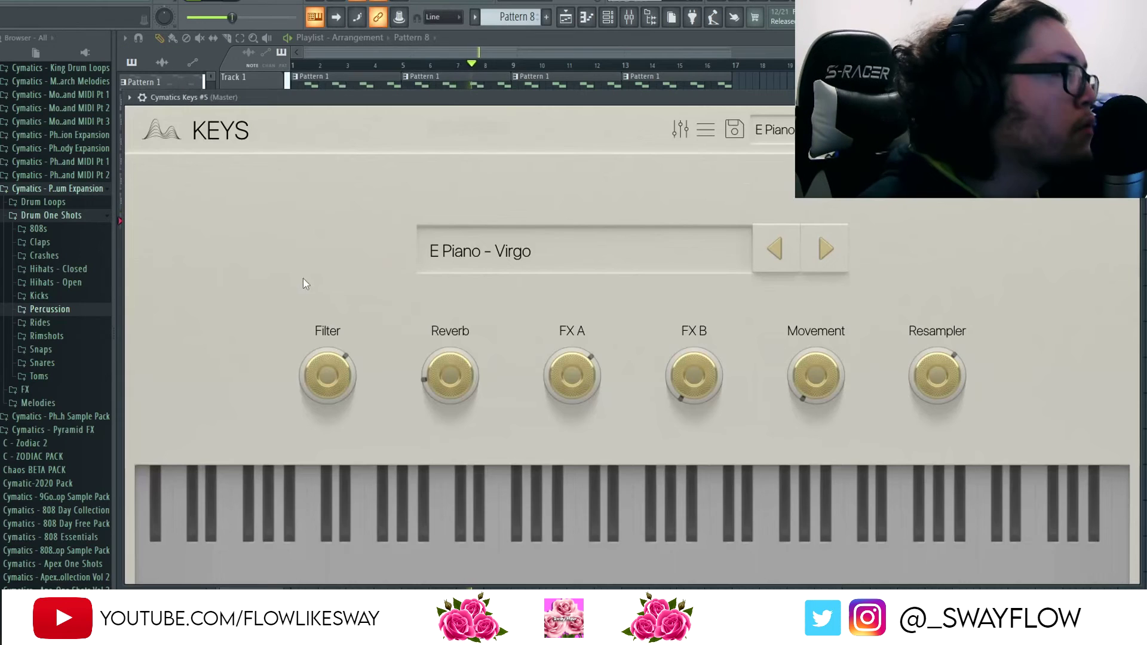
- Browse the factory presets of Cymatics Keys #5 for the new Pattern 8 layer
left_click(486, 248)
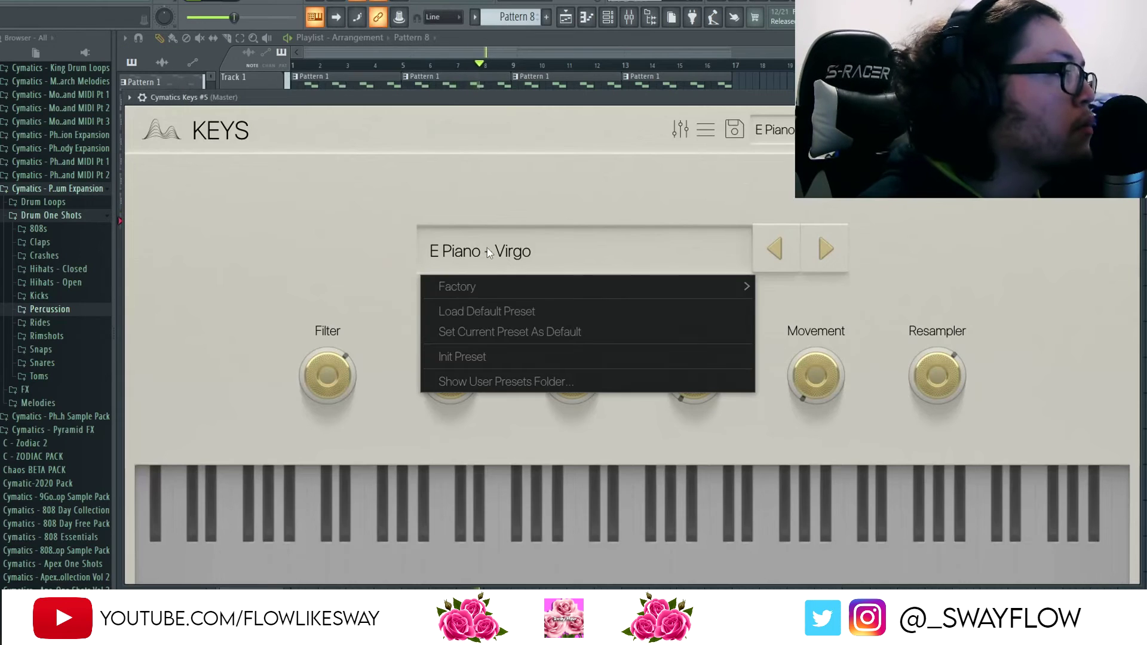
mouse_move(493, 286)
left_click(845, 245)
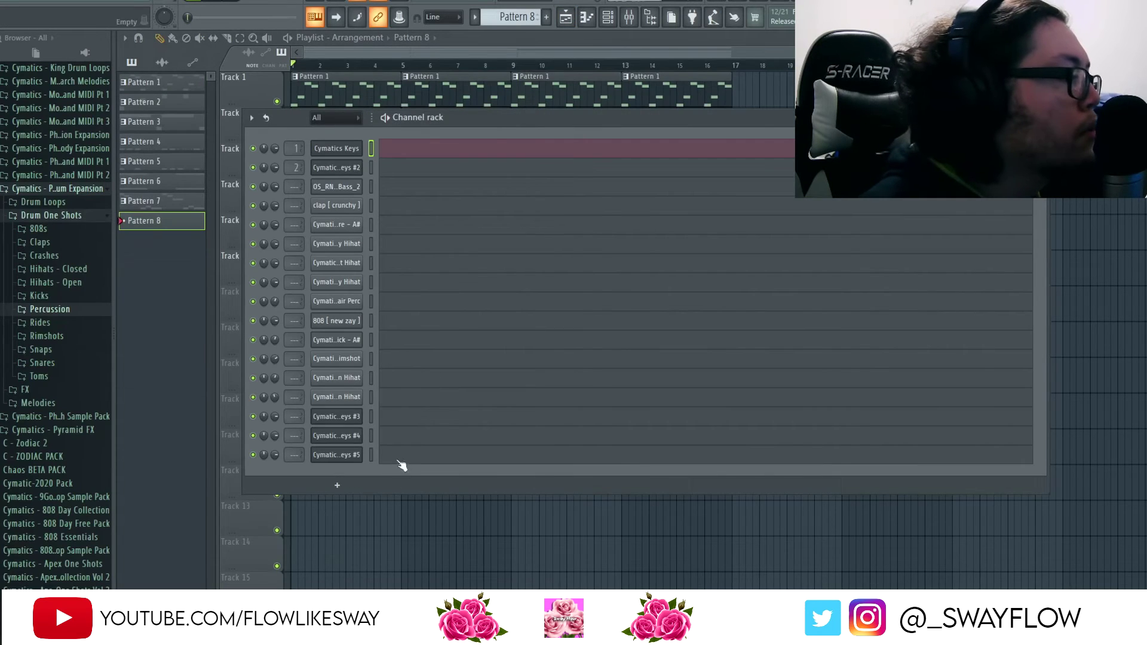
- Paste the four-bar C5, D#5, G#5, G5 arpeggio into Cymatics Keys #5, starting at bar 1 with shortened notes
left_click(398, 458)
key("ctrl+v")
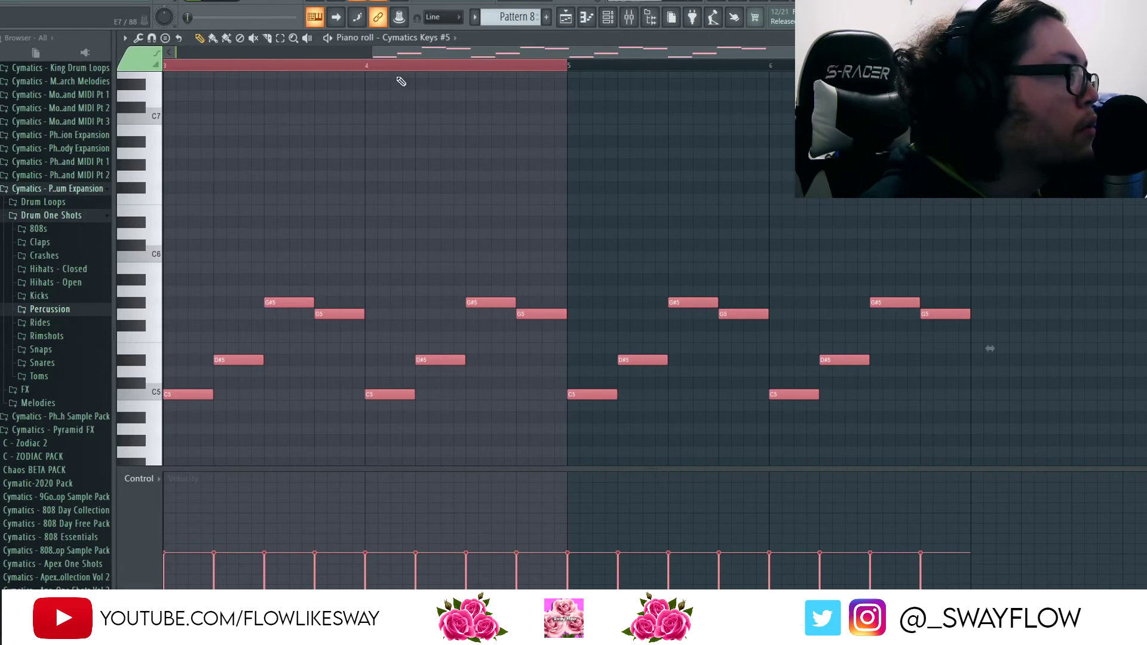
scroll(398, 85, "down", 3)
left_click_drag(268, 395, 118, 392)
key("space")
scroll(263, 333, "down", 2)
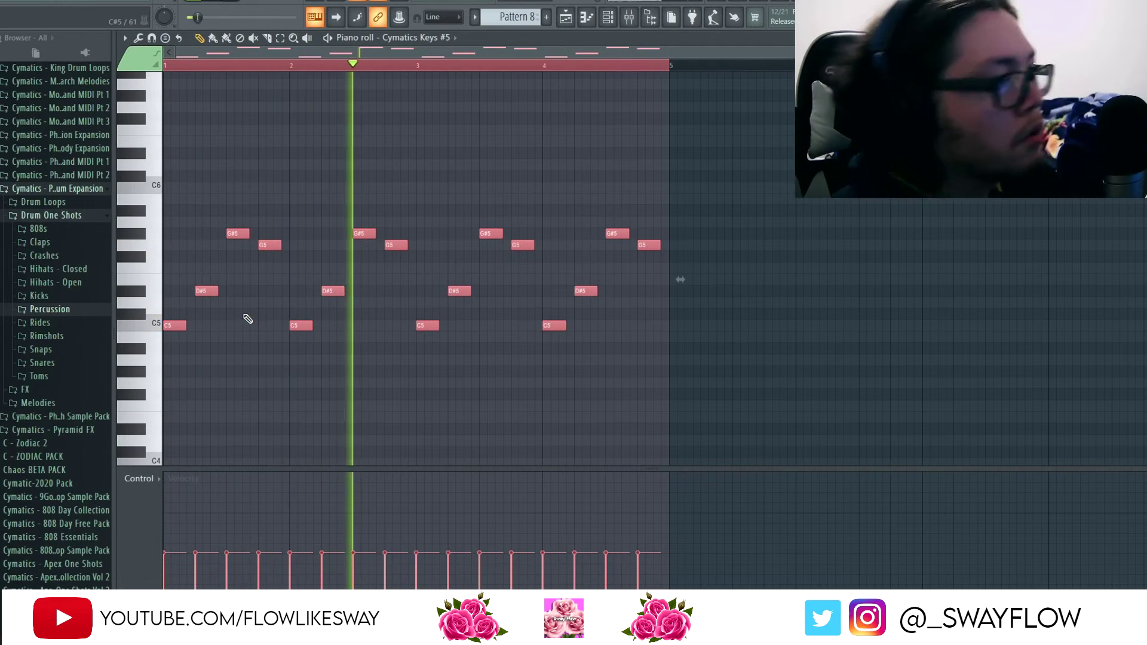
- Raise the Cymatics Keys #5 notes one octave and rearrange bar 1 with G#6 on beat 1 and G6 on beat 3
key("ctrl+Up")
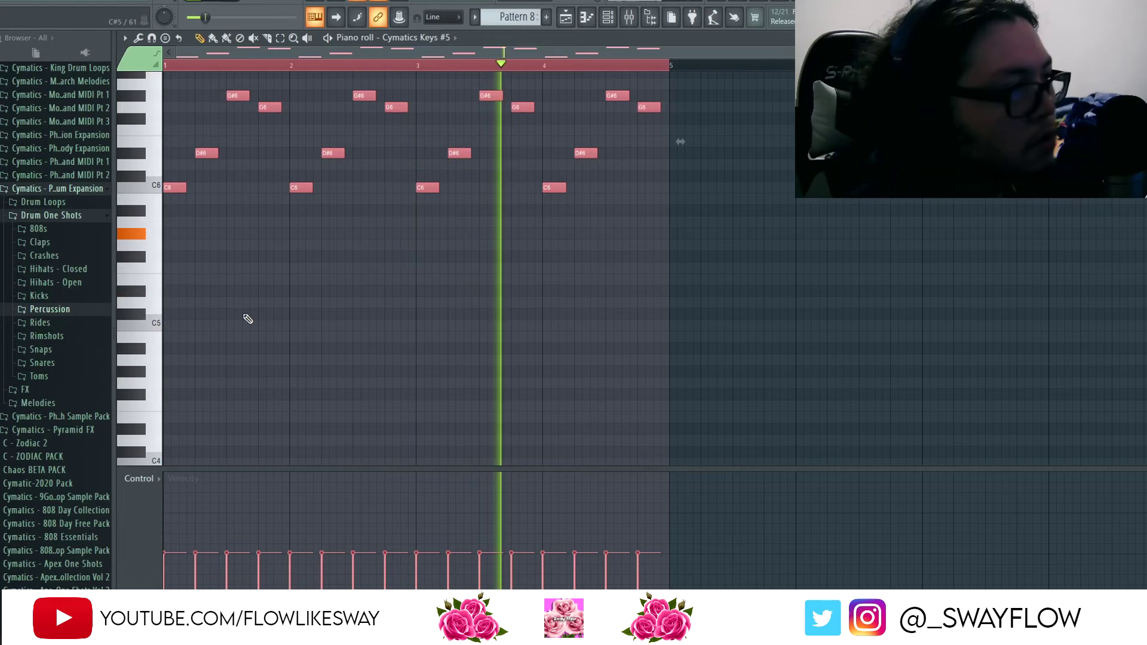
scroll(334, 274, "up", 3)
left_click(449, 124, "ctrl")
scroll(449, 124, "up", 2)
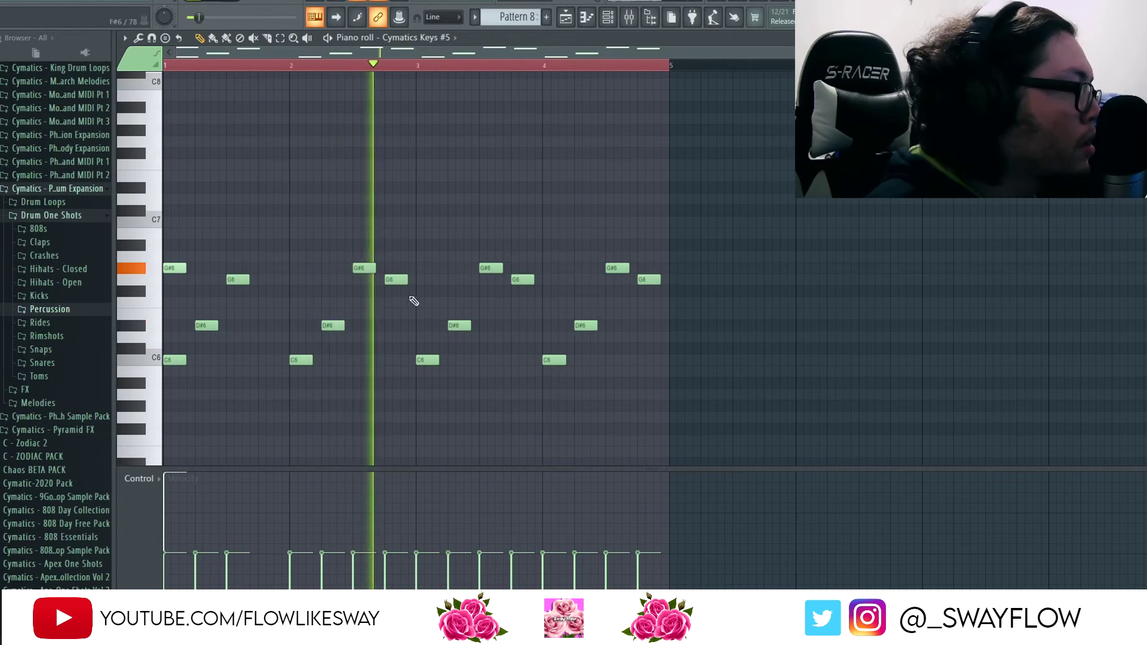
- Delete the Cymatics Keys #5 notes in bars 3 and 4 of Pattern 8
key("space")
right_click(428, 360)
key("space")
right_click(522, 280)
right_click(554, 360)
right_click(586, 326)
right_click(617, 268)
right_click(648, 279)
- Duplicate the notes of bars 1 and 2 into bars 3 and 4 and adjust the note velocities
key("ctrl+a")
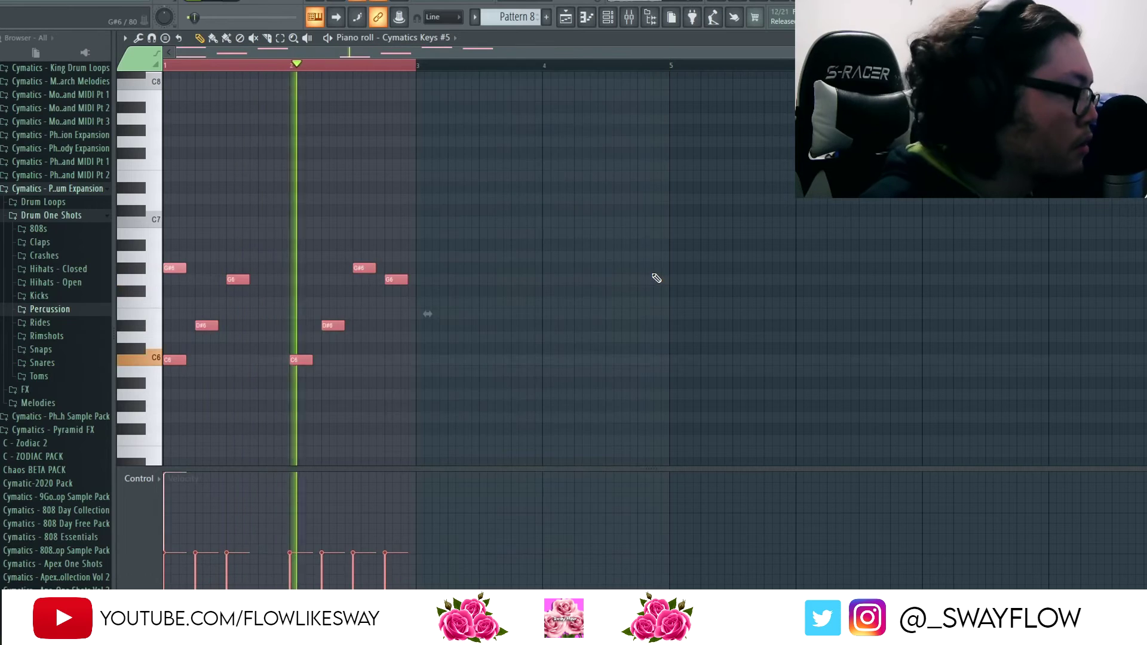
key("ctrl+b")
left_click(456, 187, "ctrl")
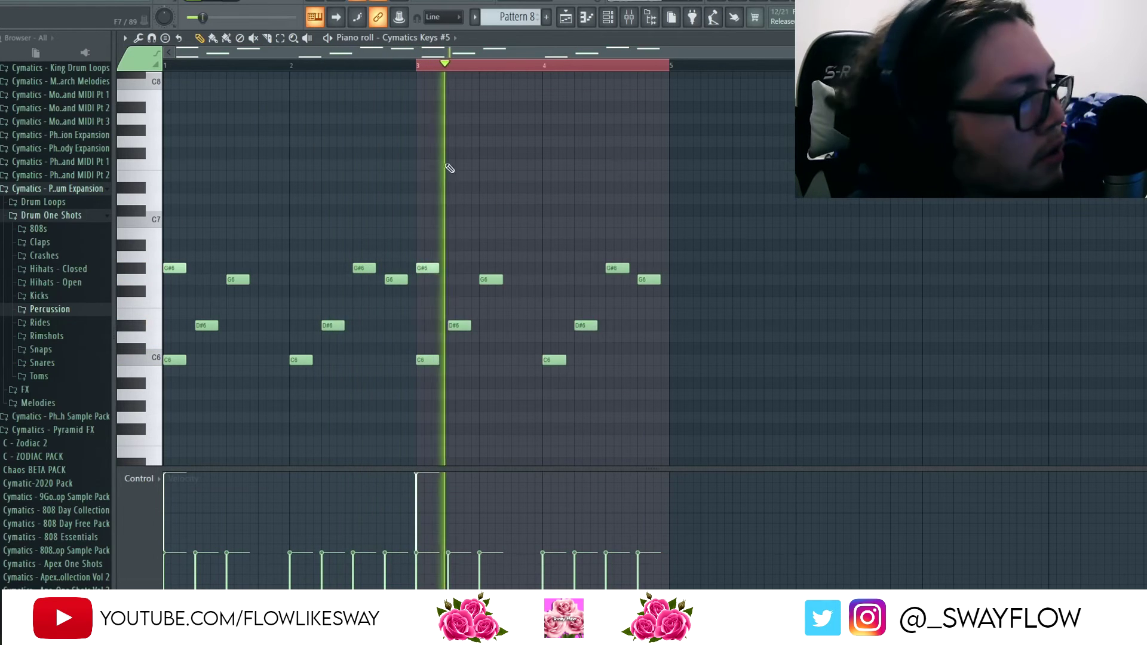
left_click_drag(458, 508, 160, 501)
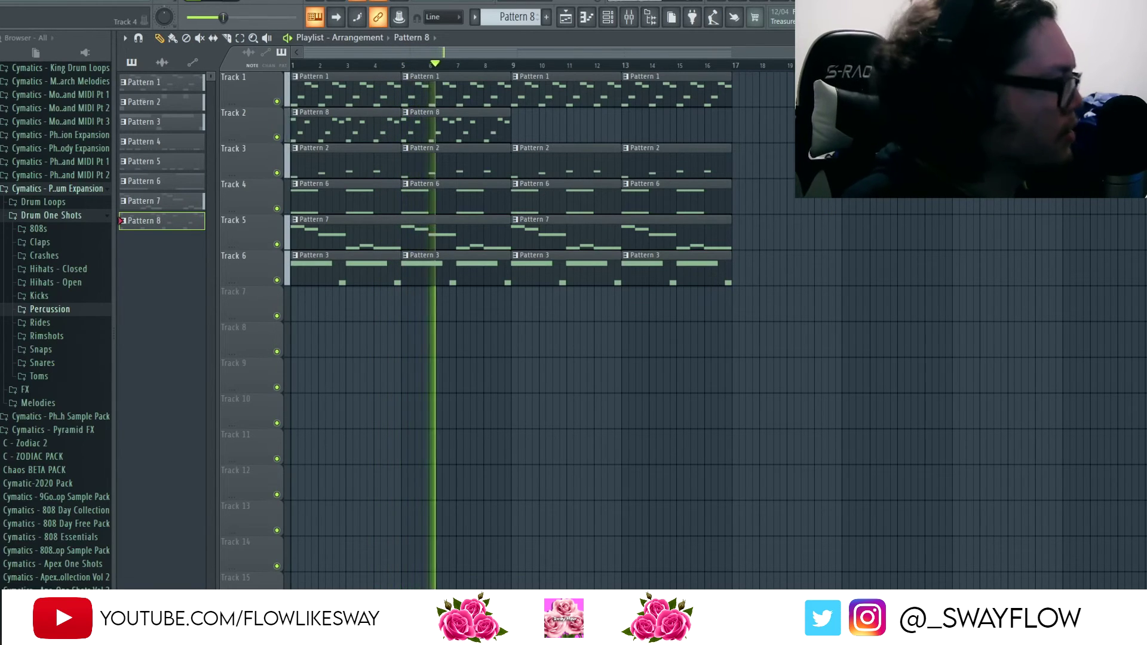
- Transpose Patterns 1, 2, 3, 6, 7 and 8 by +2 semitones, play the arrangement and clear the clip selection
key("space")
key("ctrl+a")
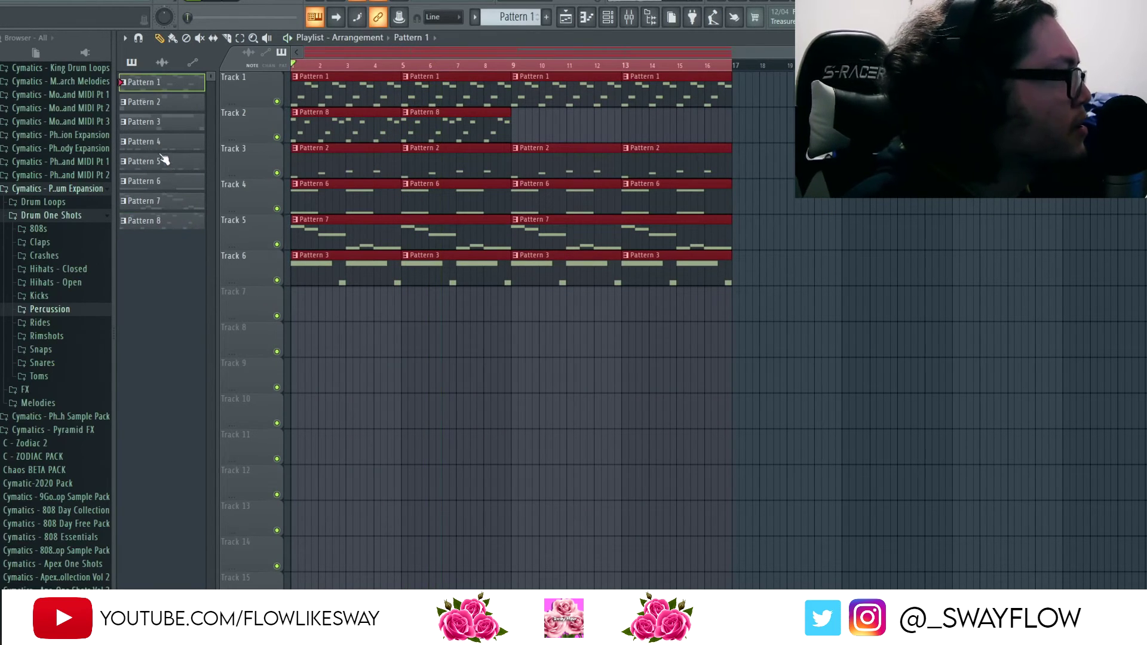
type("-2")
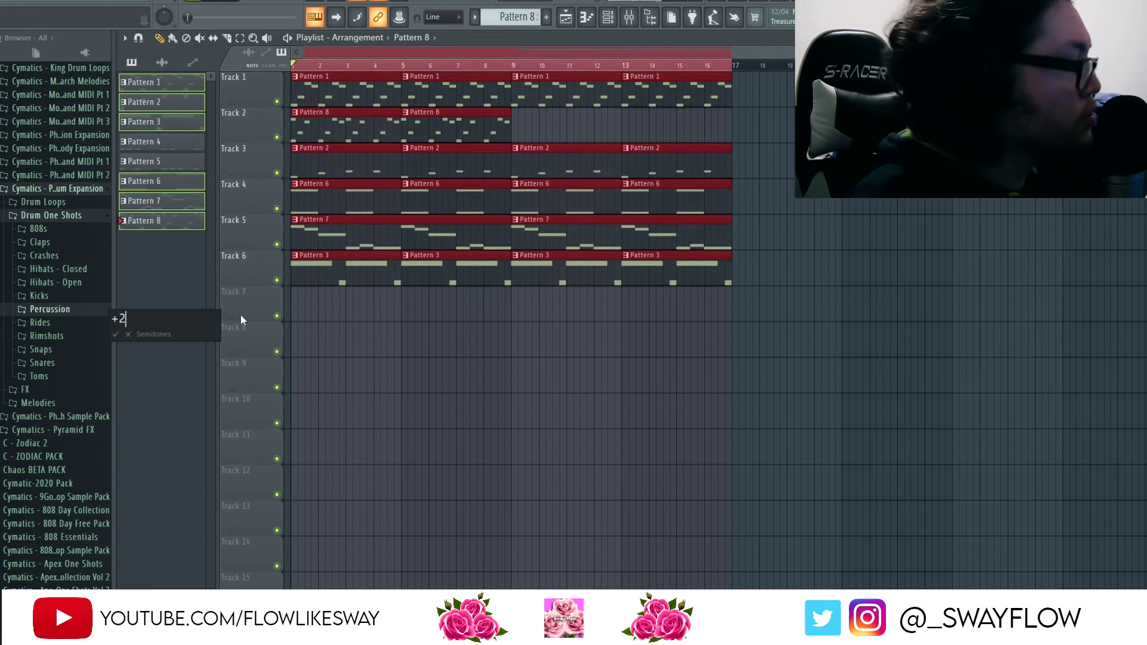
key("Return")
key("space")
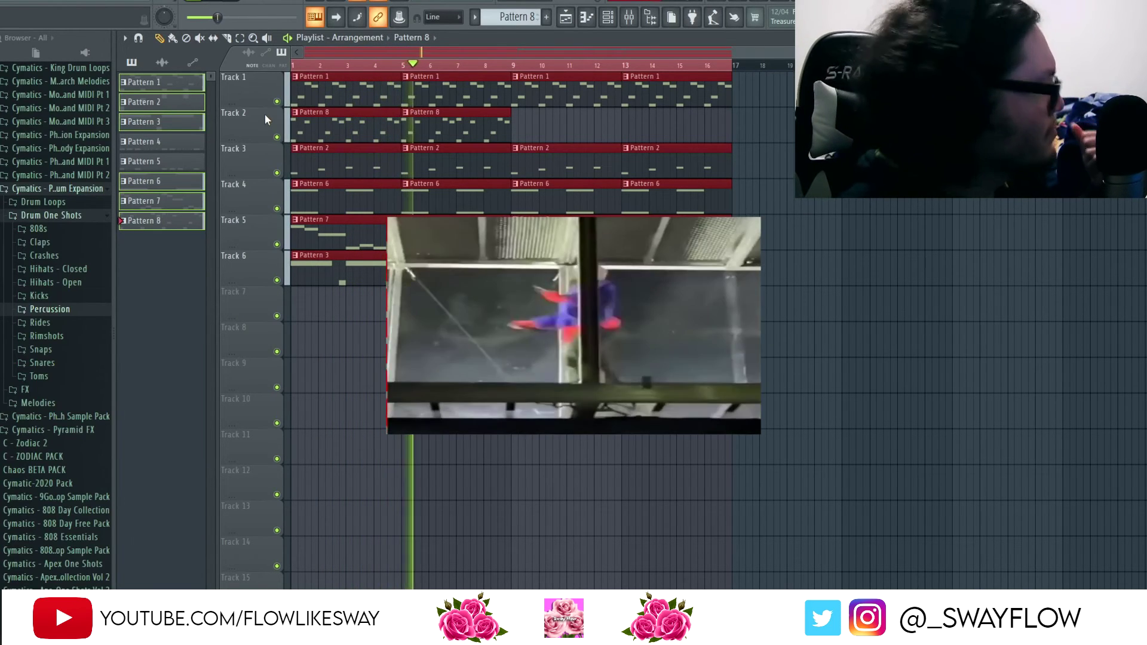
left_click(573, 340, "ctrl")
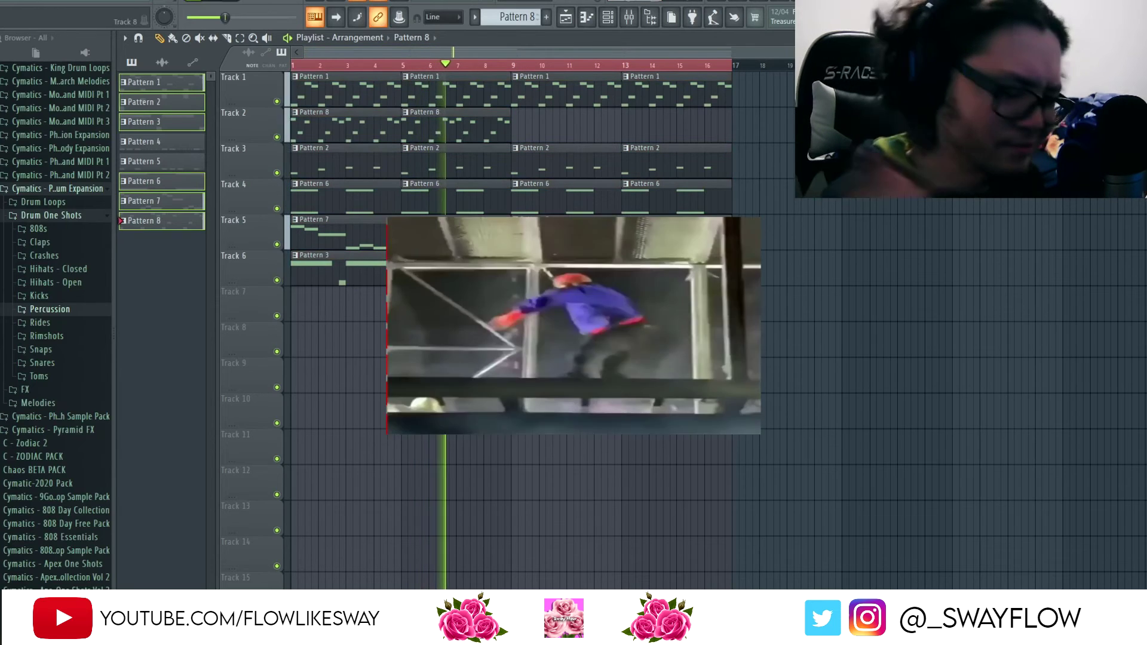